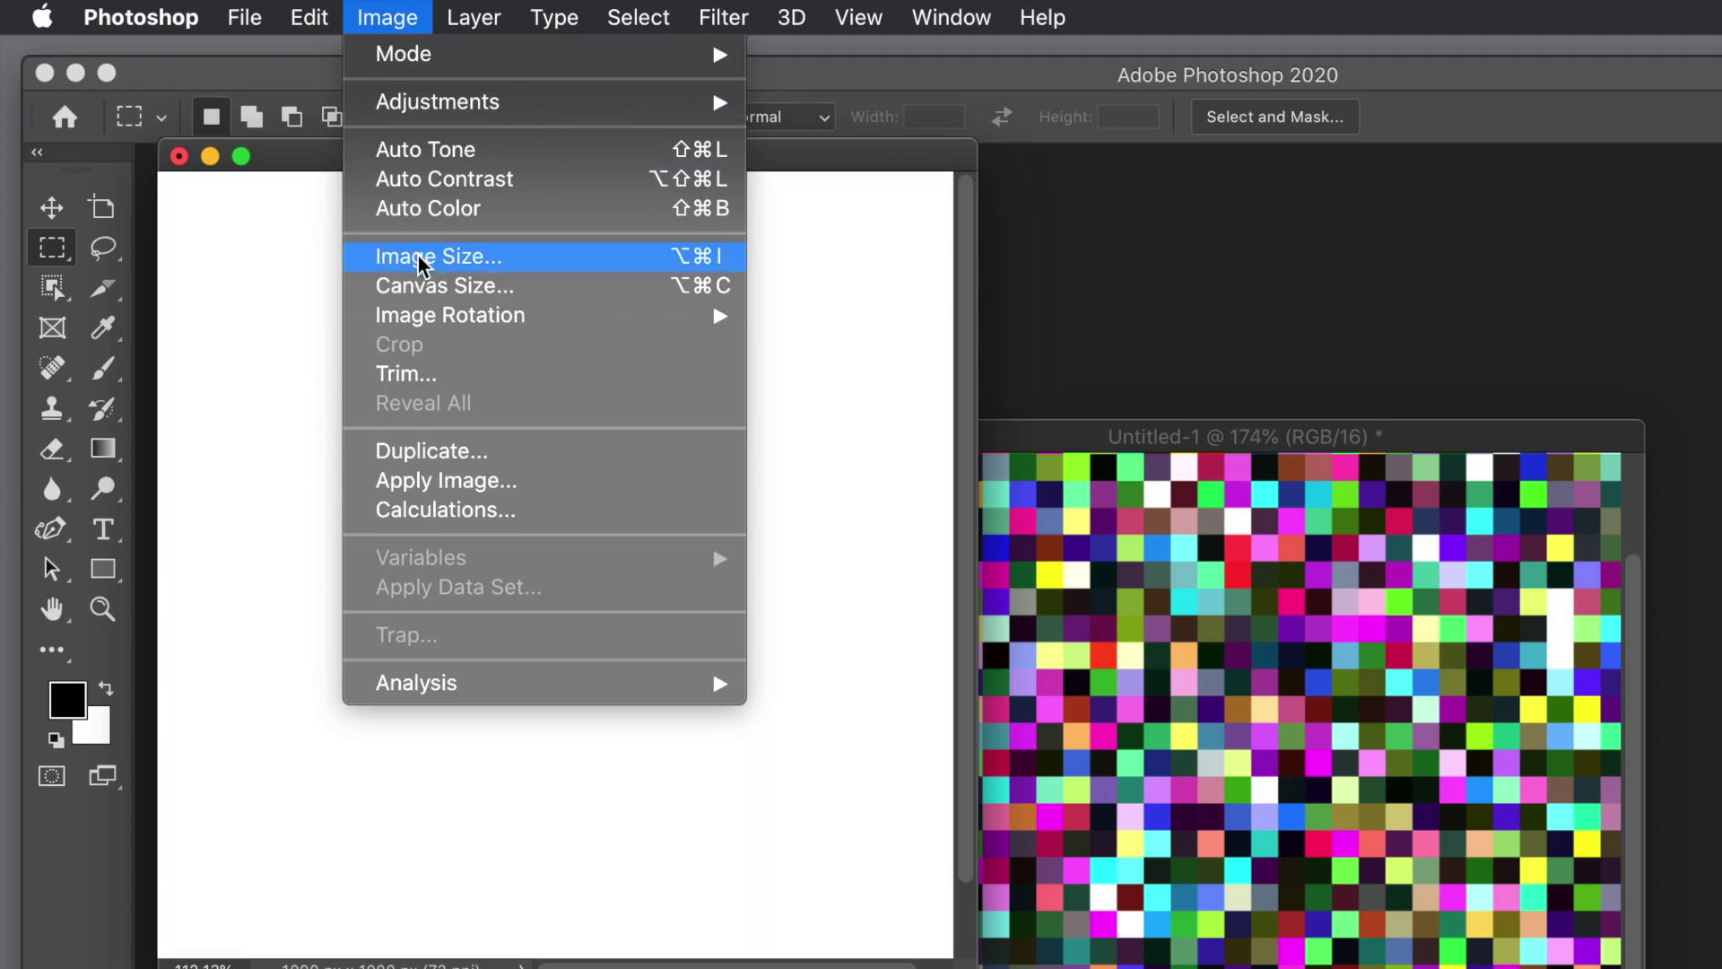
# Check the canvas size, then select a small square in the upper middle of the canvas.
pyautogui.click(420, 260)
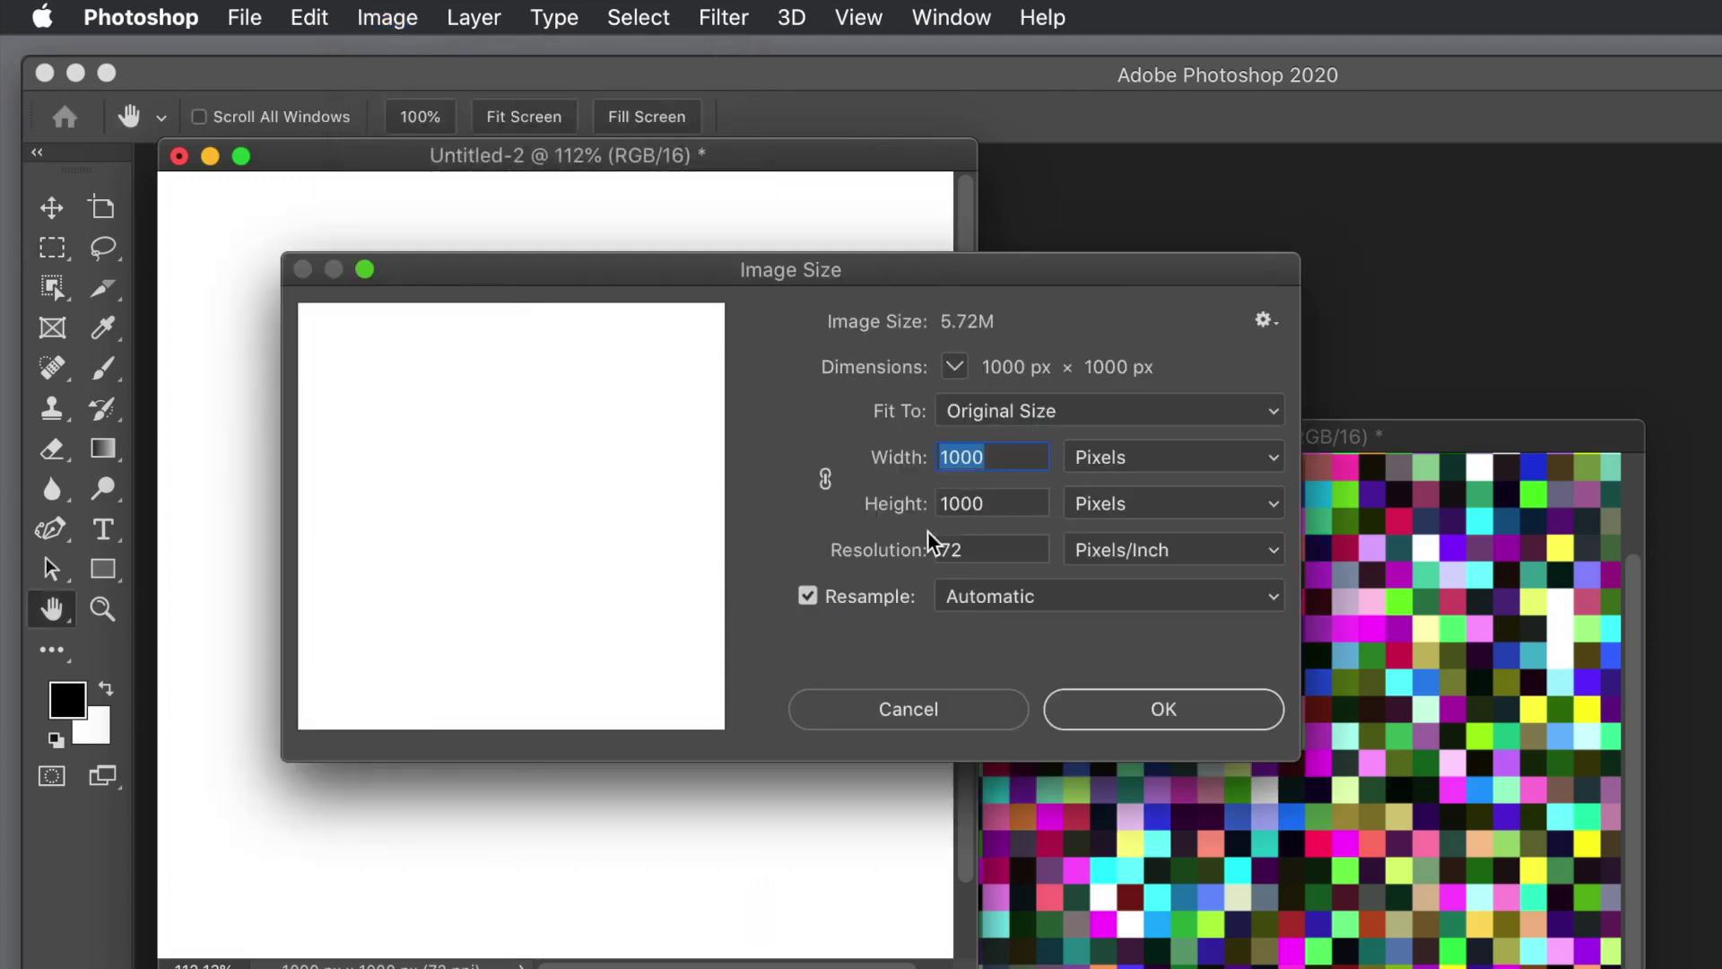
pyautogui.click(953, 696)
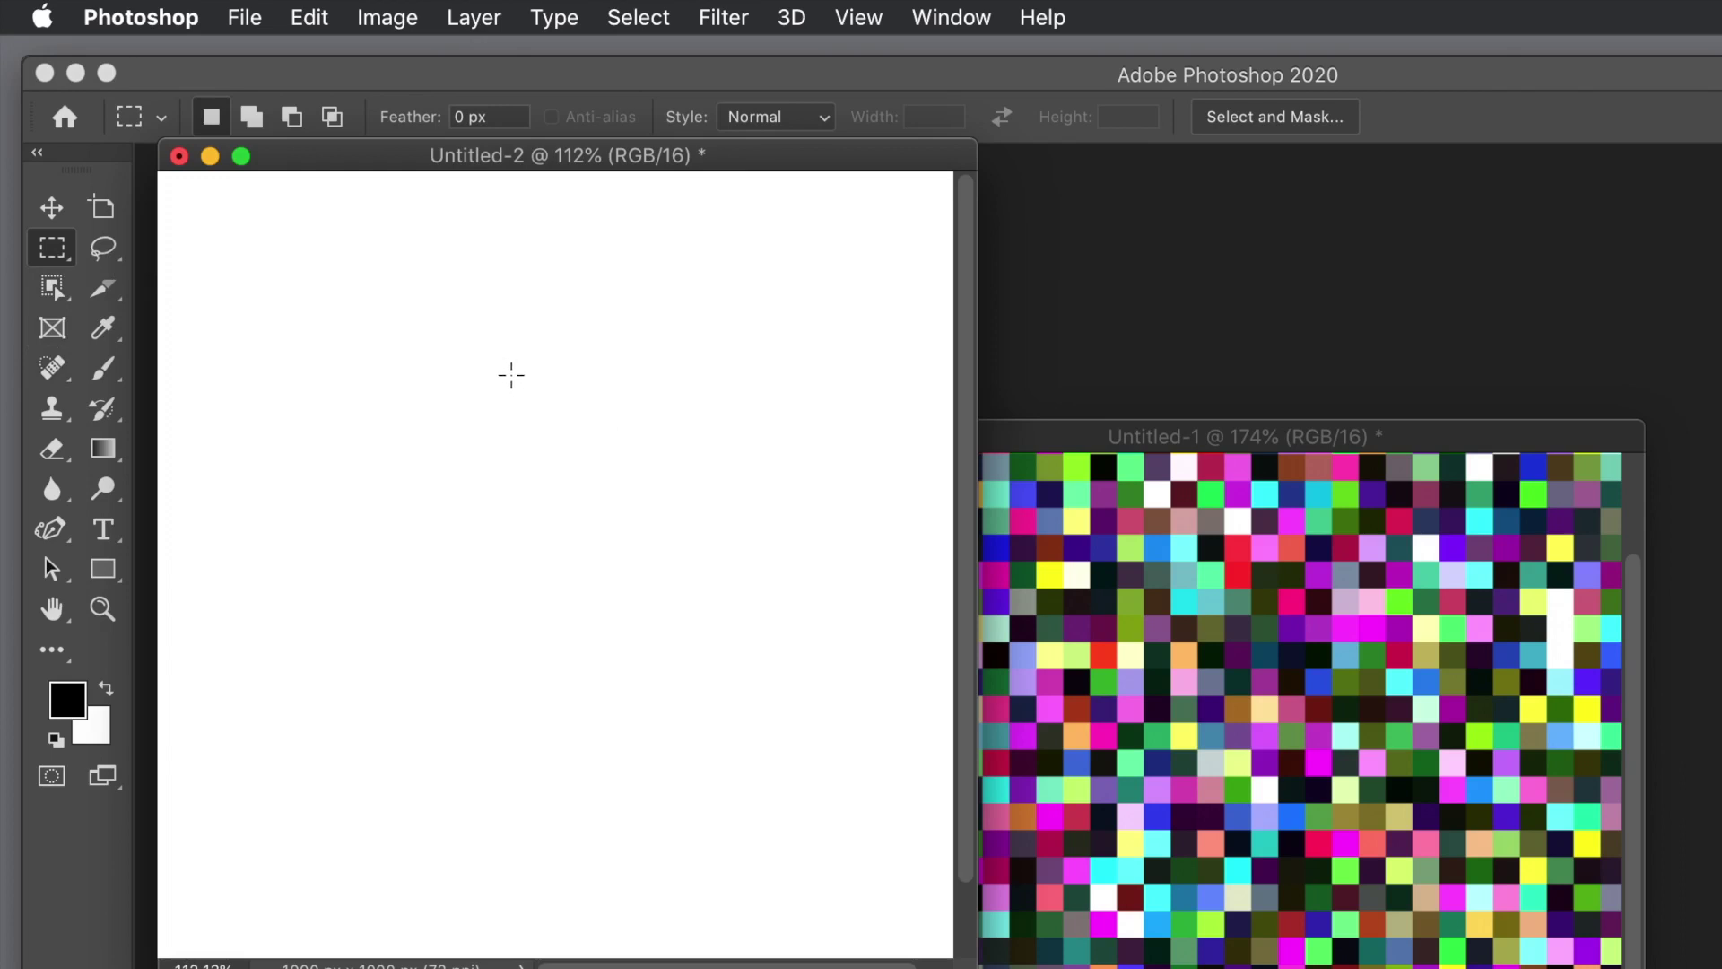
pyautogui.moveTo(511, 375); pyautogui.dragTo(650, 483)
# Fill the square selection with 50% Gray using Edit > Fill.
pyautogui.click(310, 18)
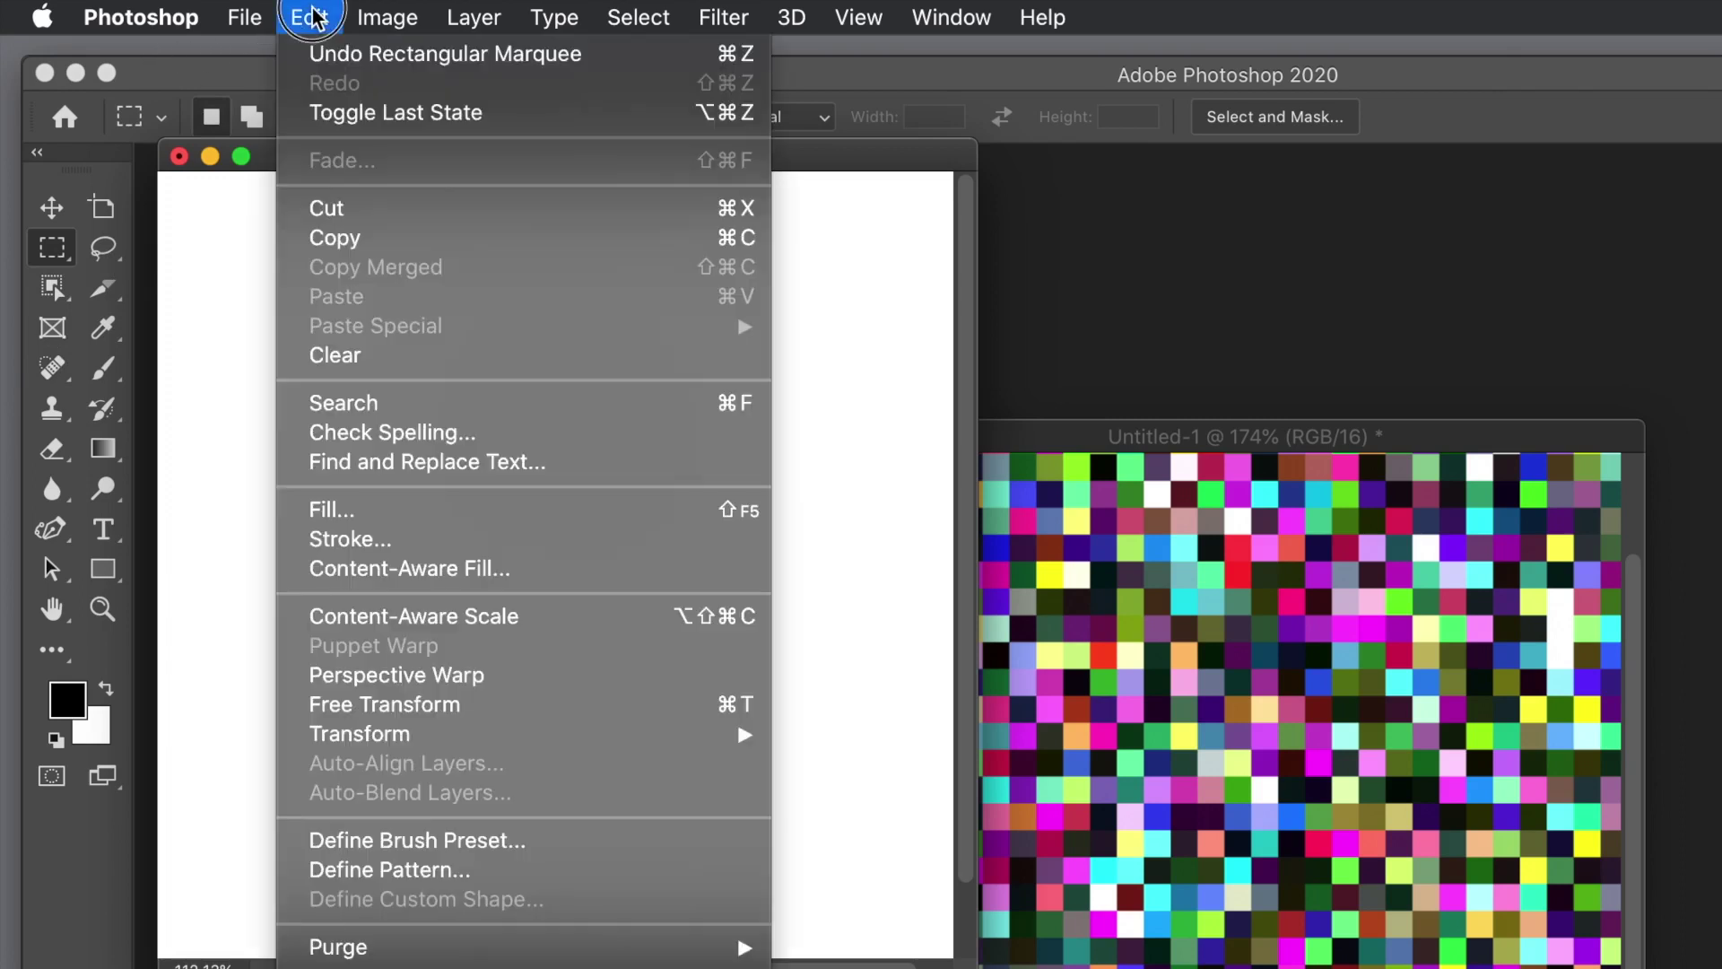
pyautogui.click(363, 507)
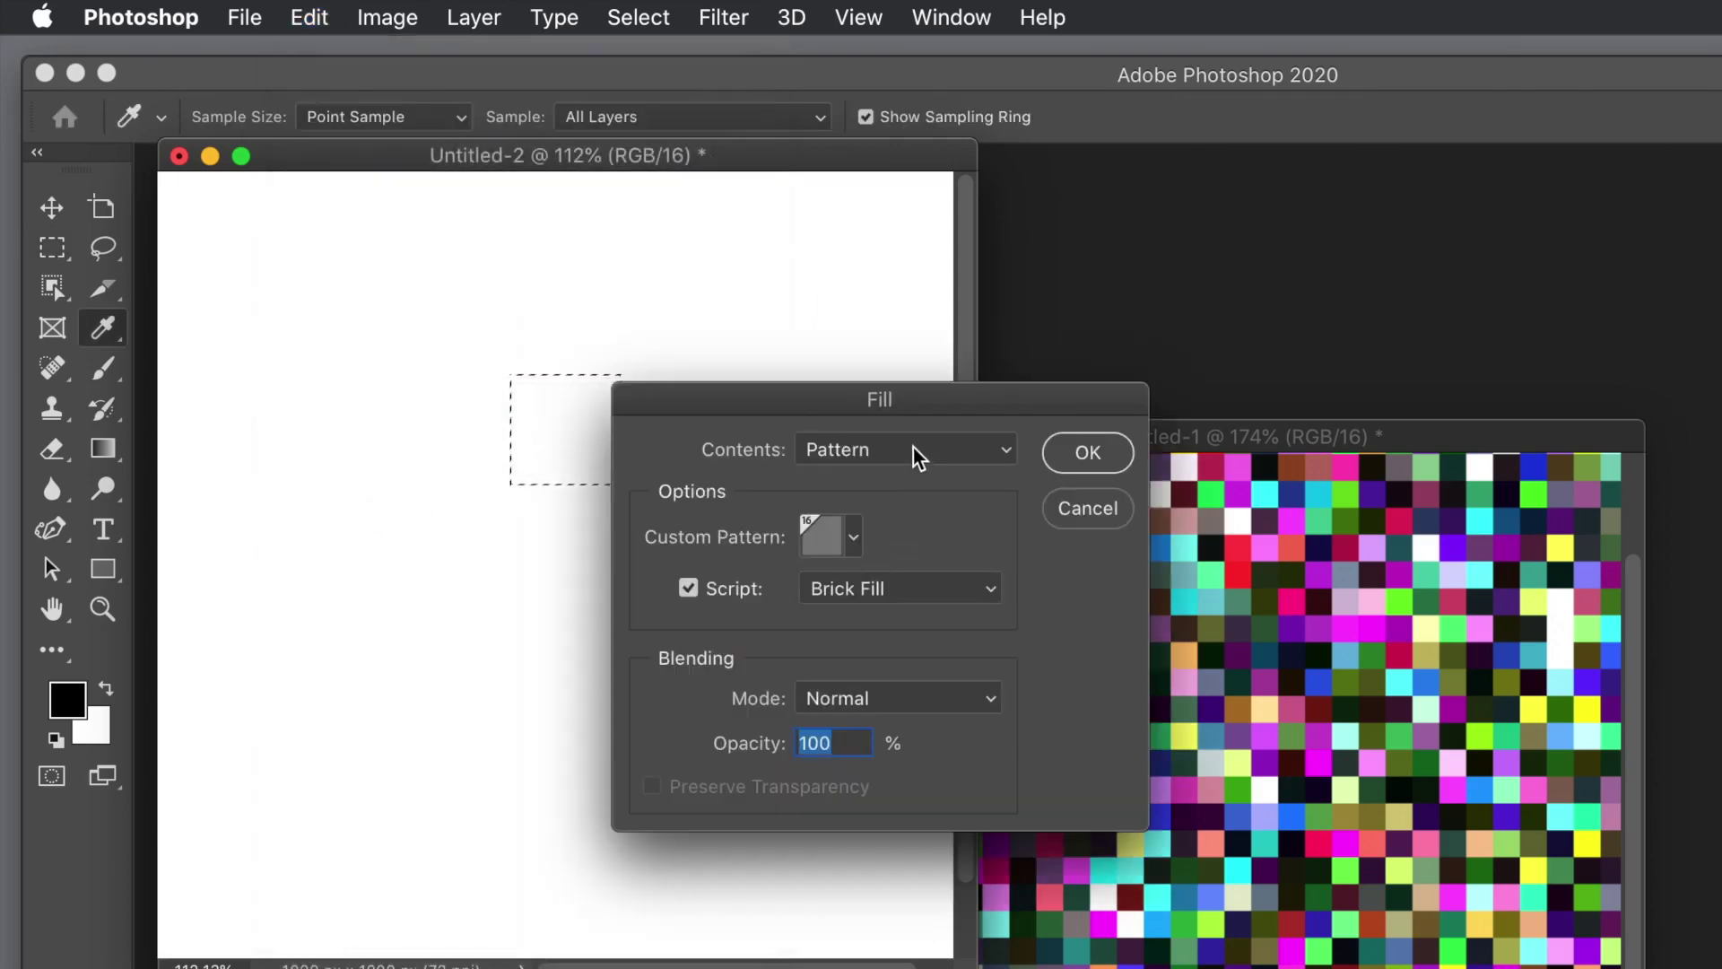
pyautogui.click(913, 449)
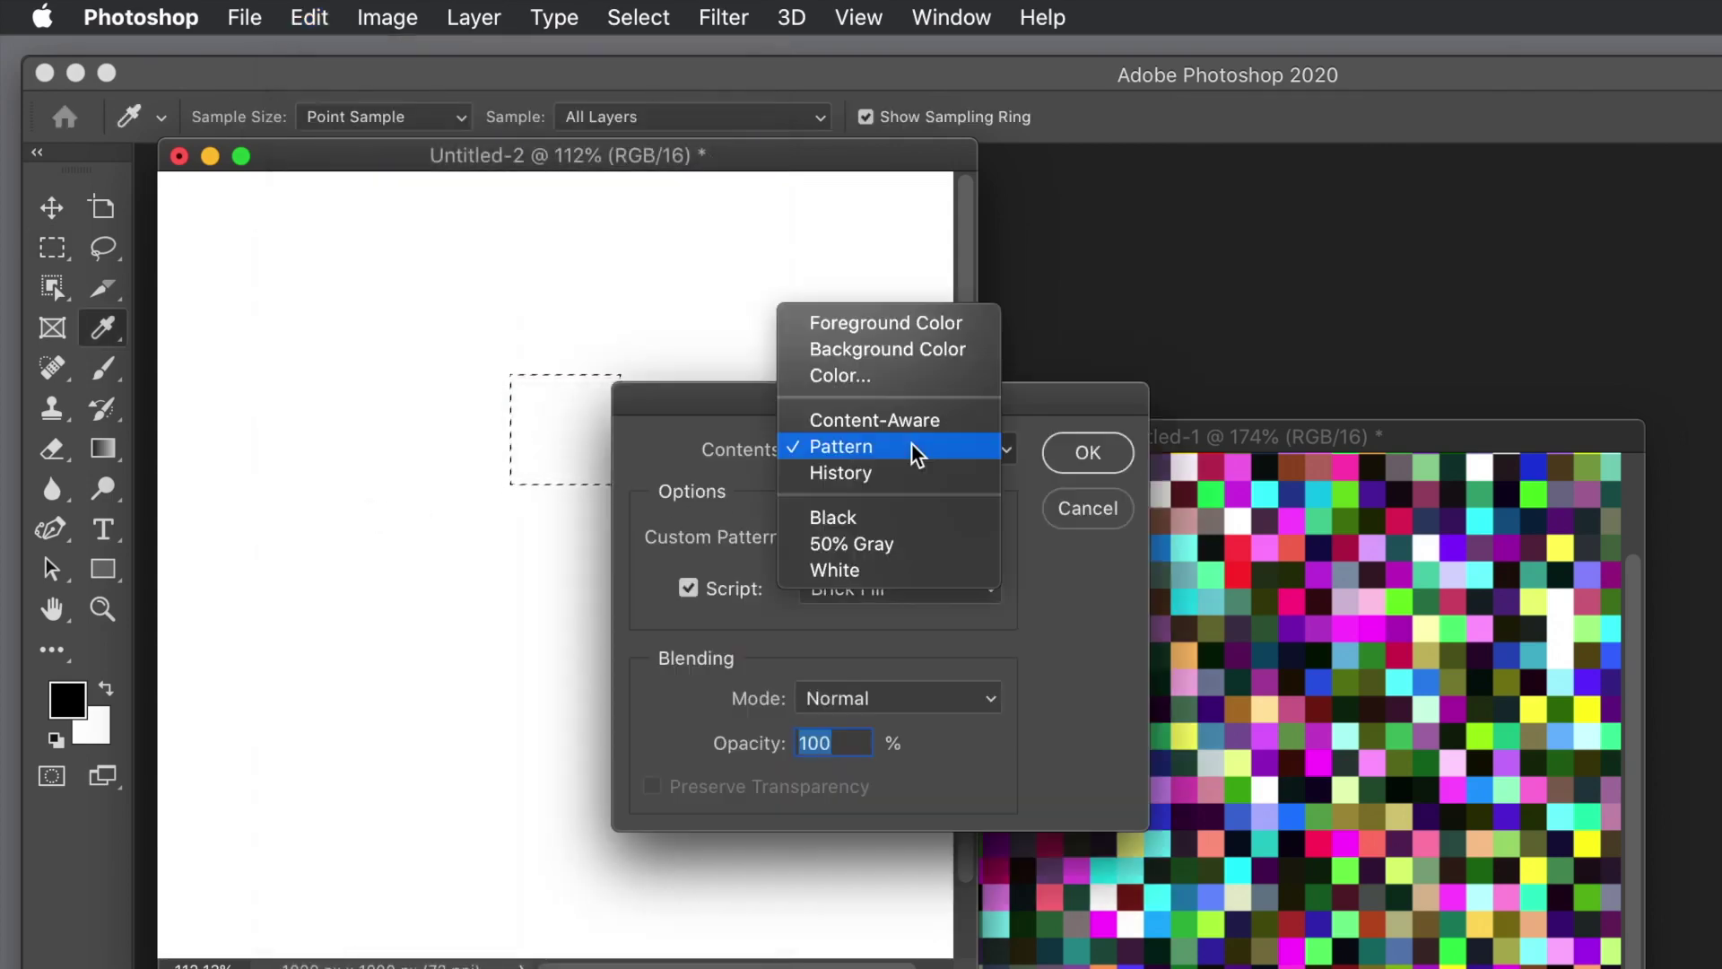
pyautogui.click(872, 545)
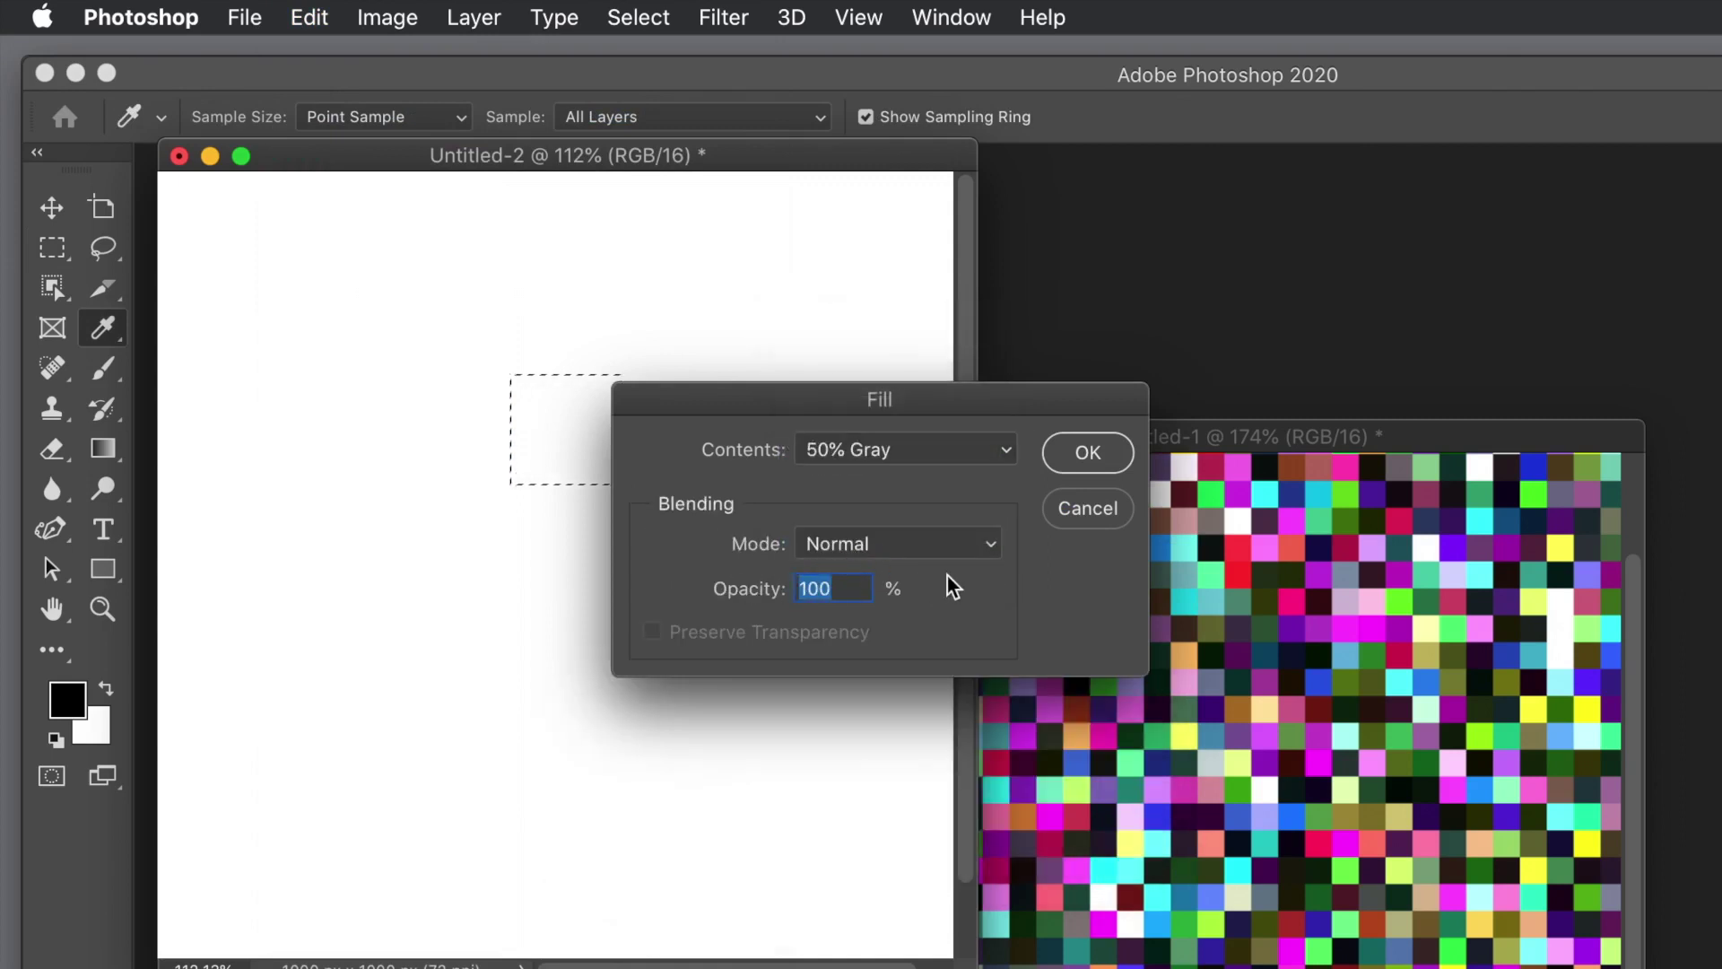
pyautogui.click(1102, 465)
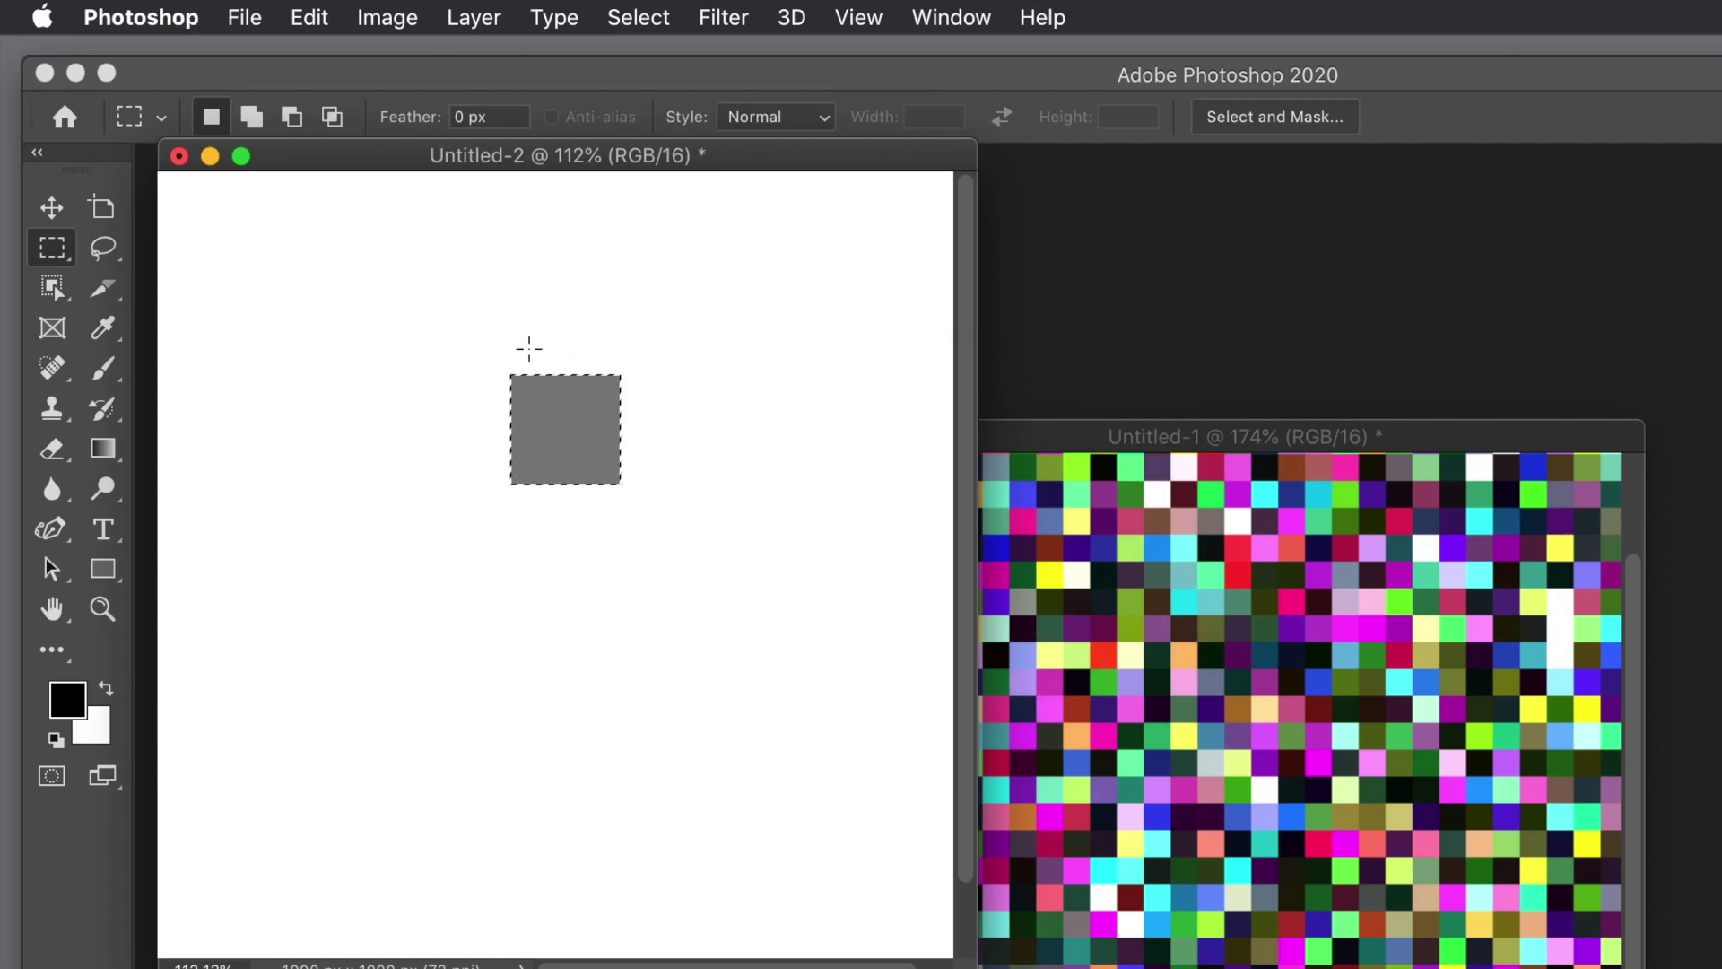
pyautogui.click(303, 18)
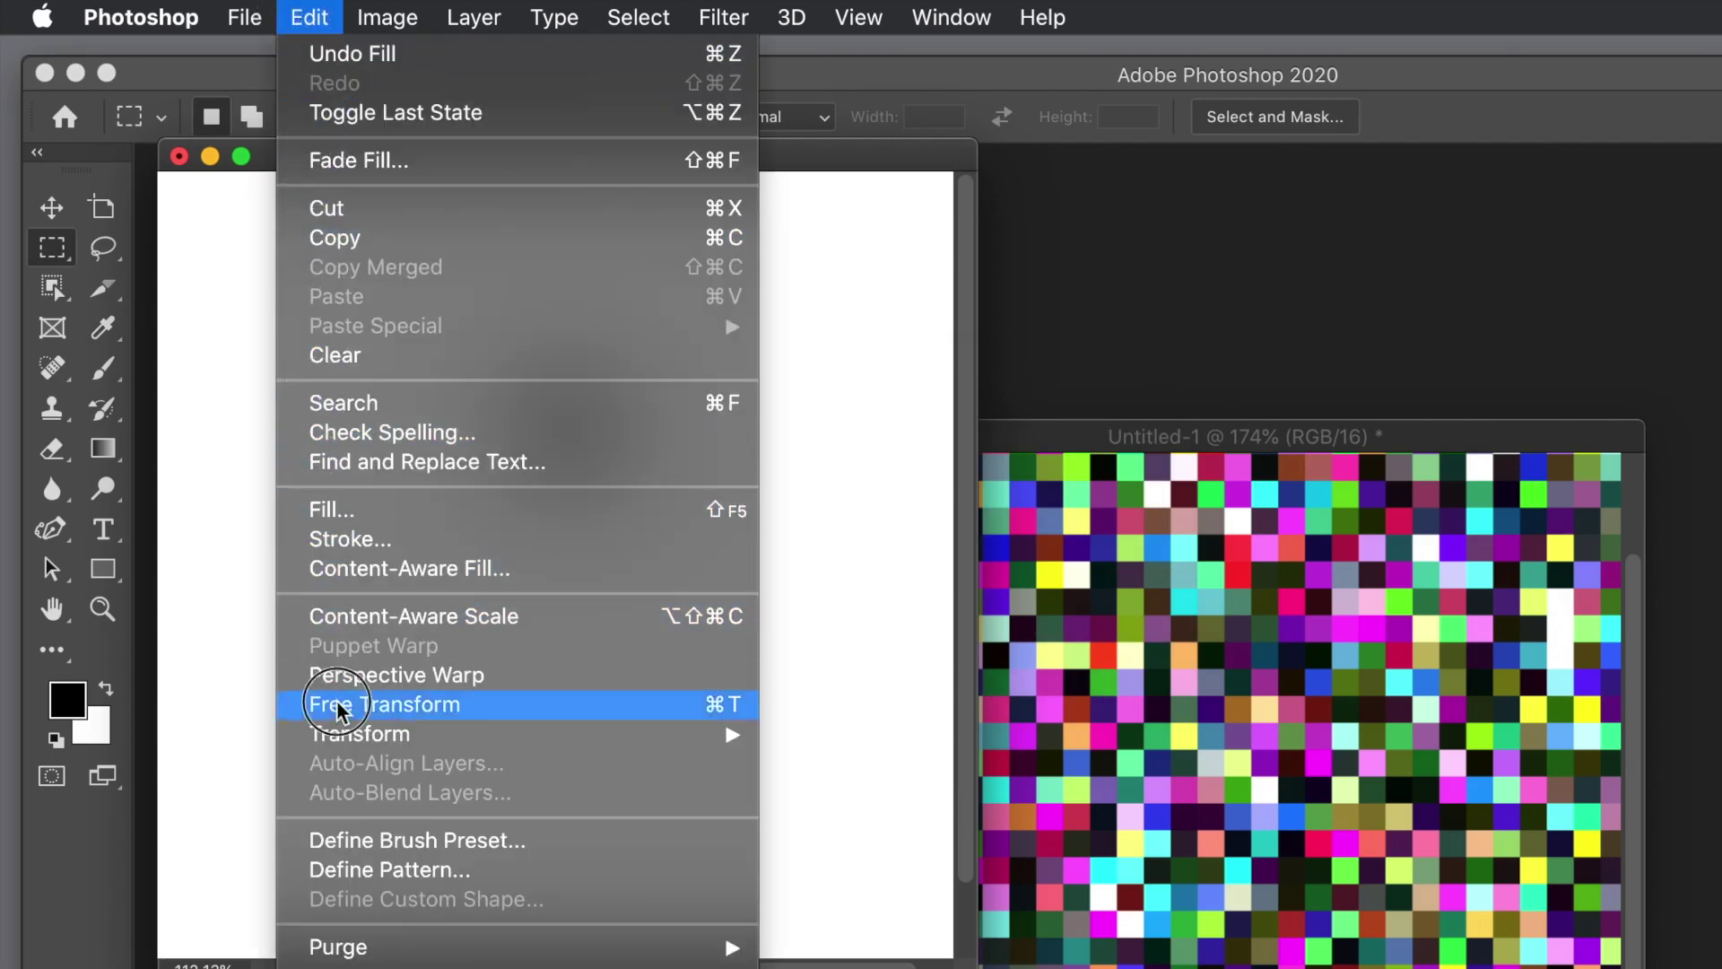
# Define the gray square as a pattern named Pattern 5, then undo it off the canvas.
pyautogui.click(371, 879)
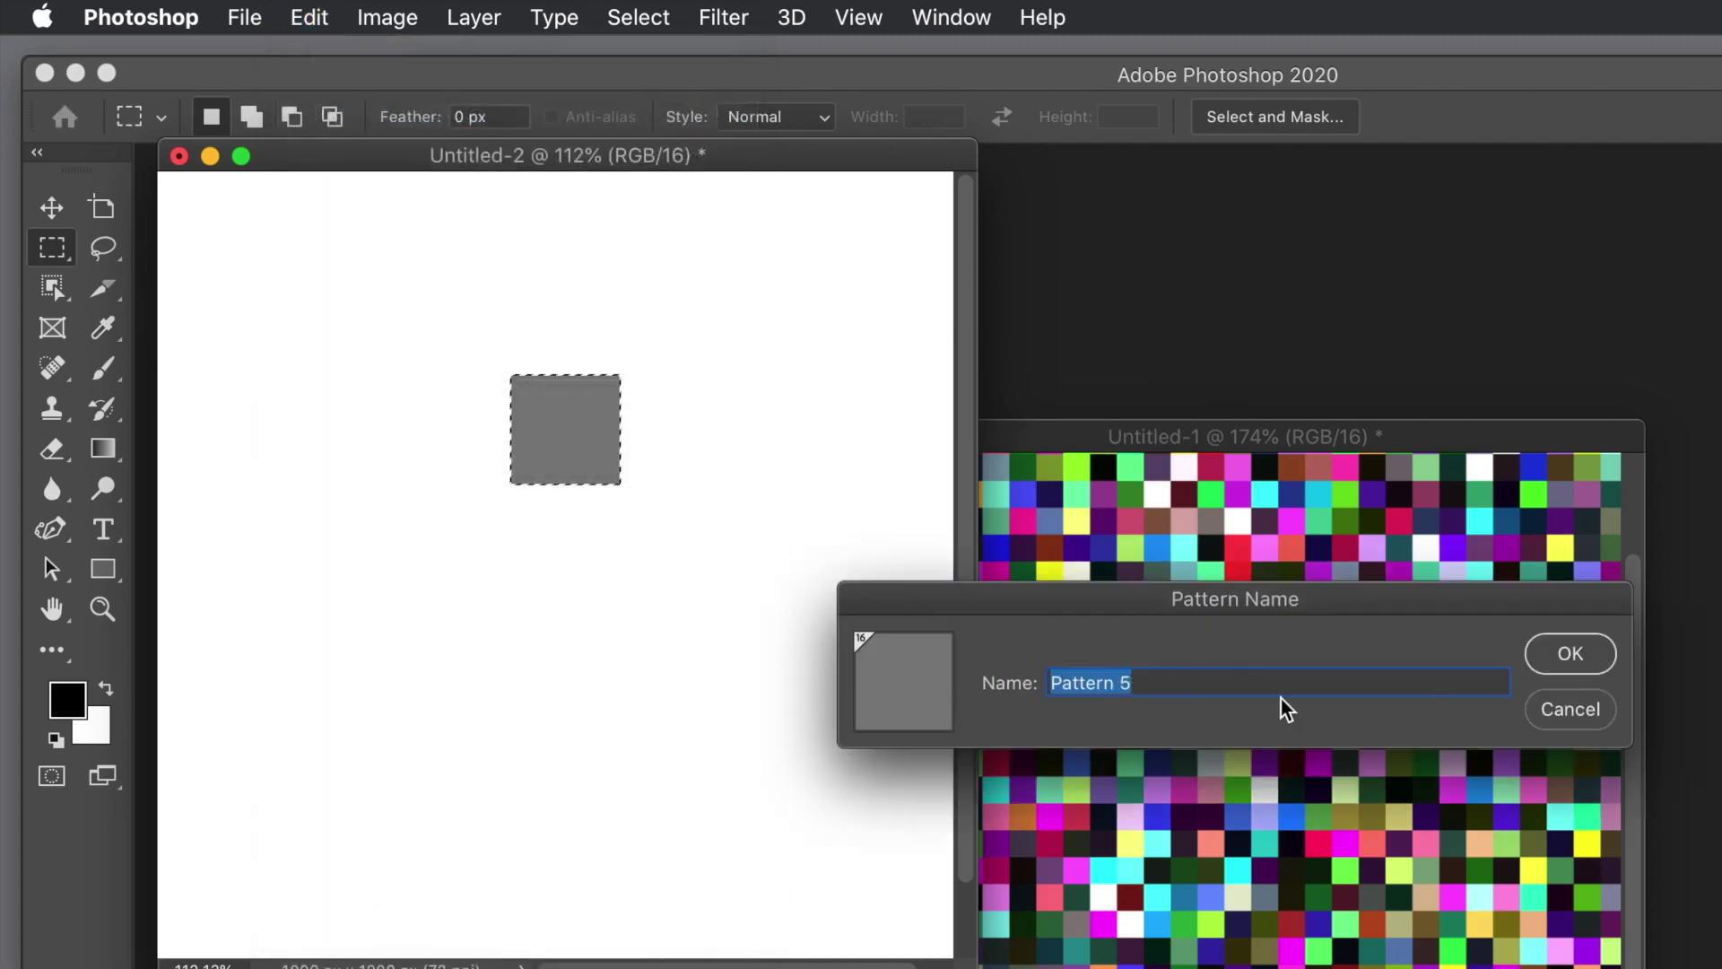
pyautogui.click(1591, 651)
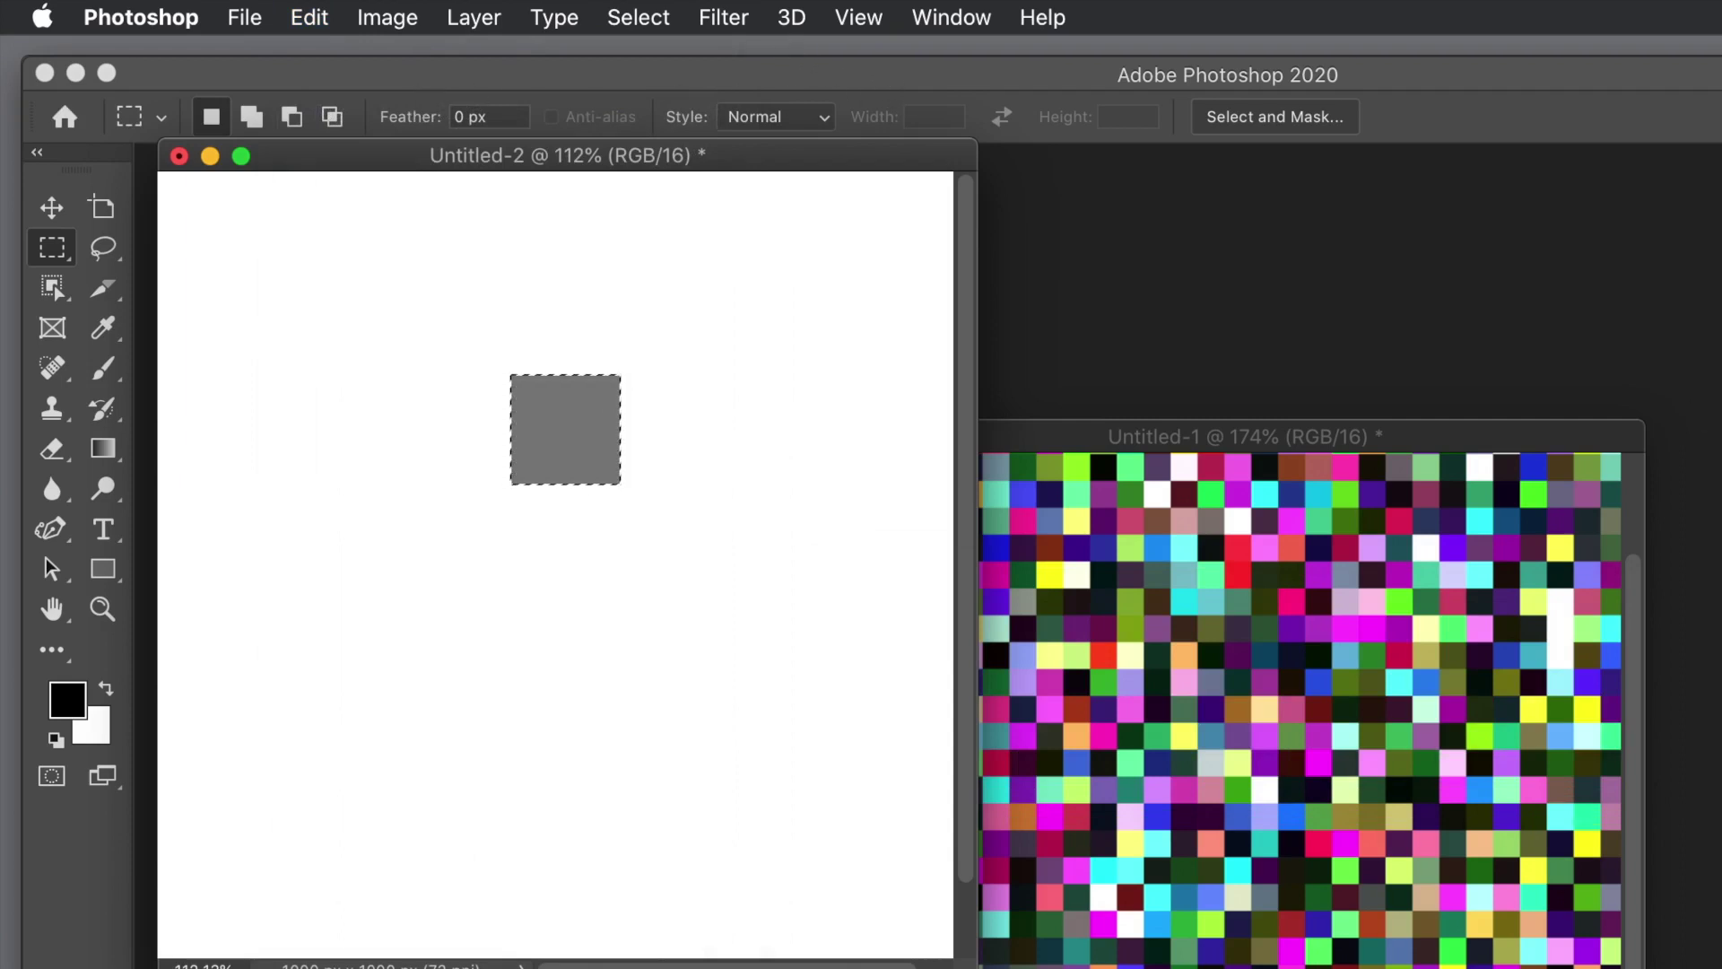
pyautogui.press('super+z')
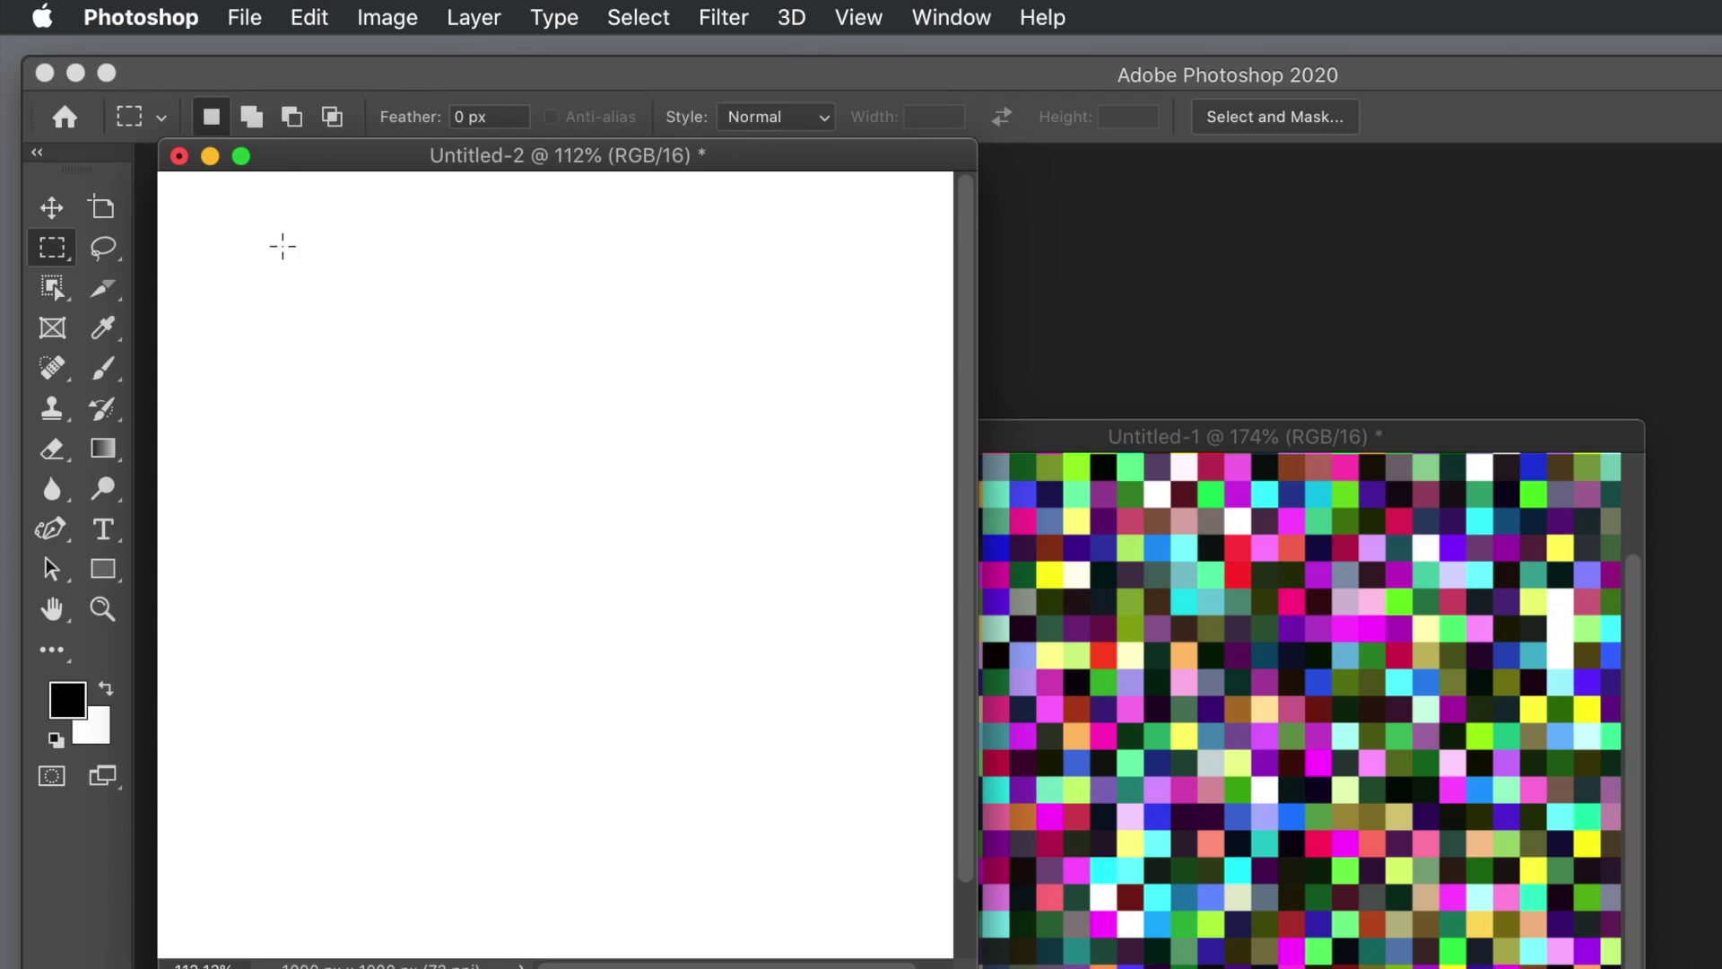
# Add a new empty layer named Layer 1 through Layer > New > Layer.
pyautogui.click(320, 20)
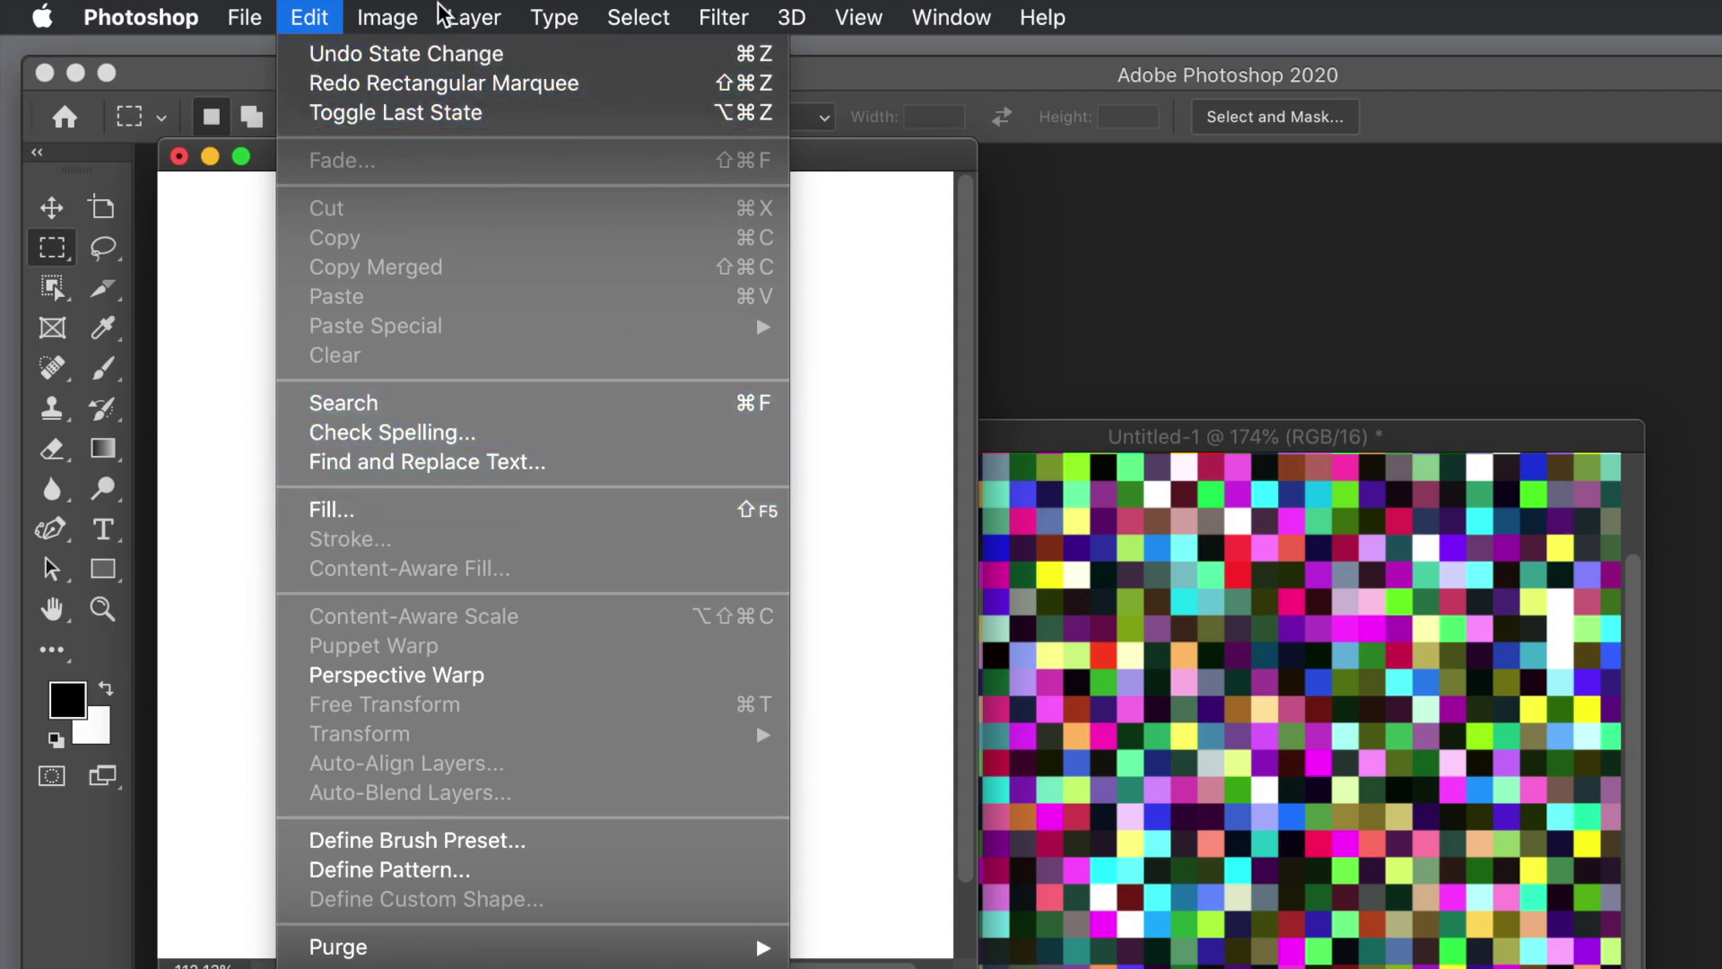
pyautogui.moveTo(457, 20)
pyautogui.moveTo(481, 55)
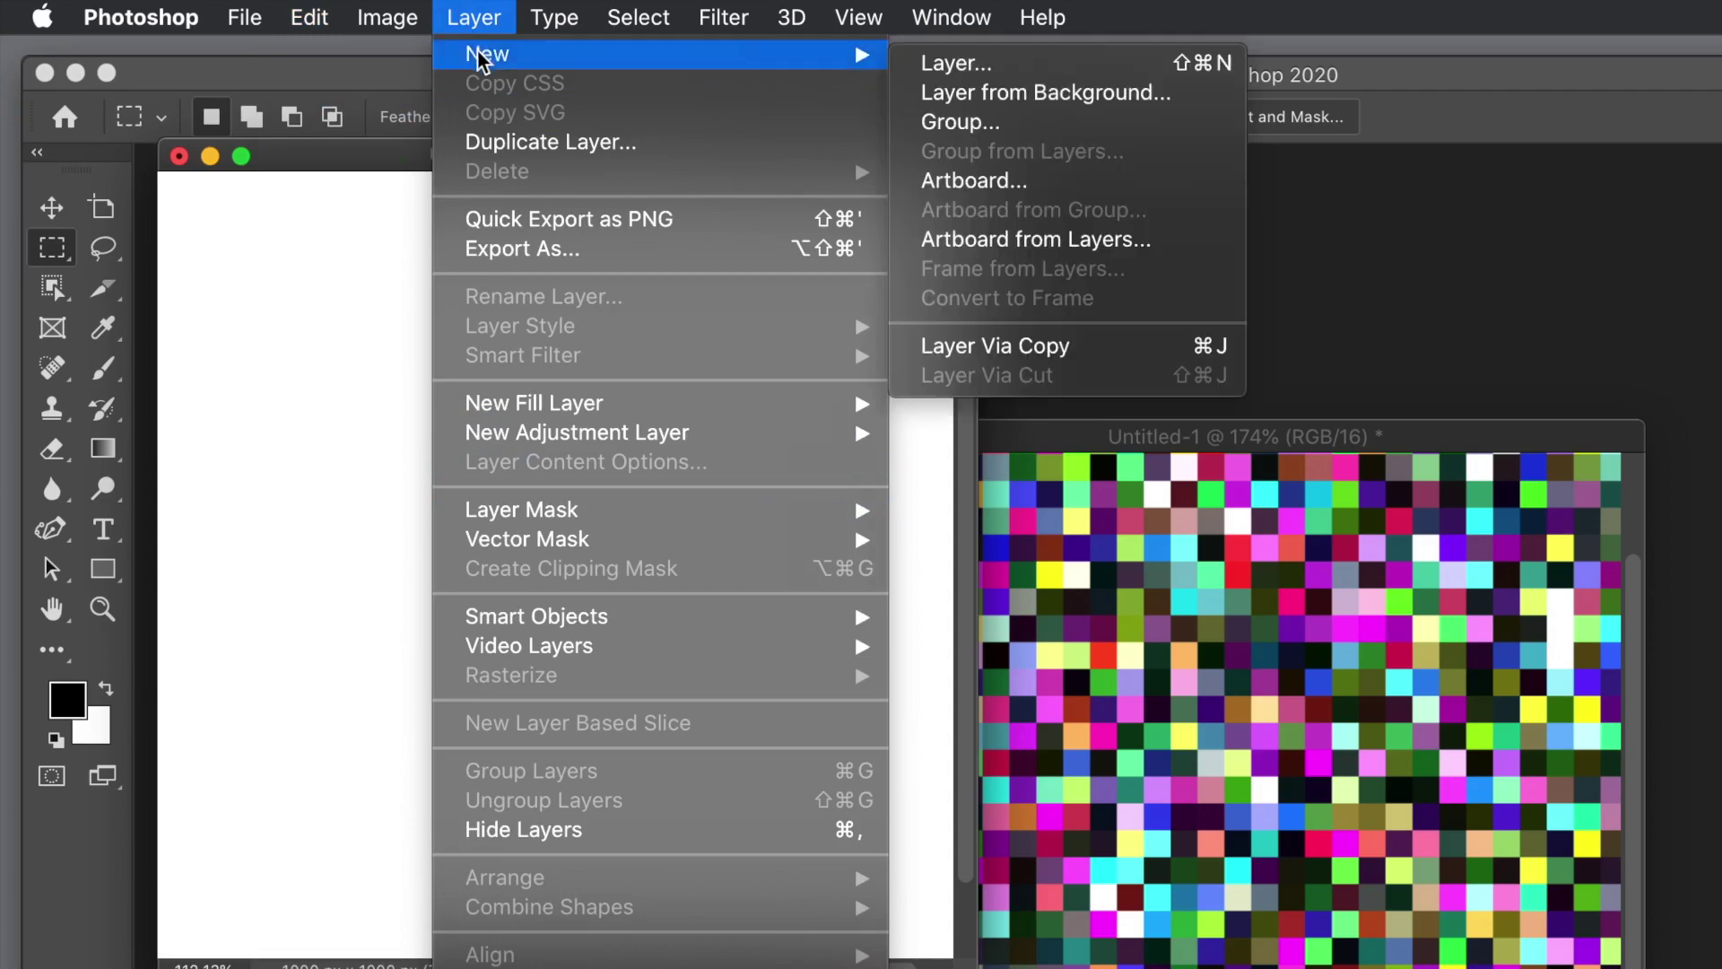
pyautogui.click(957, 72)
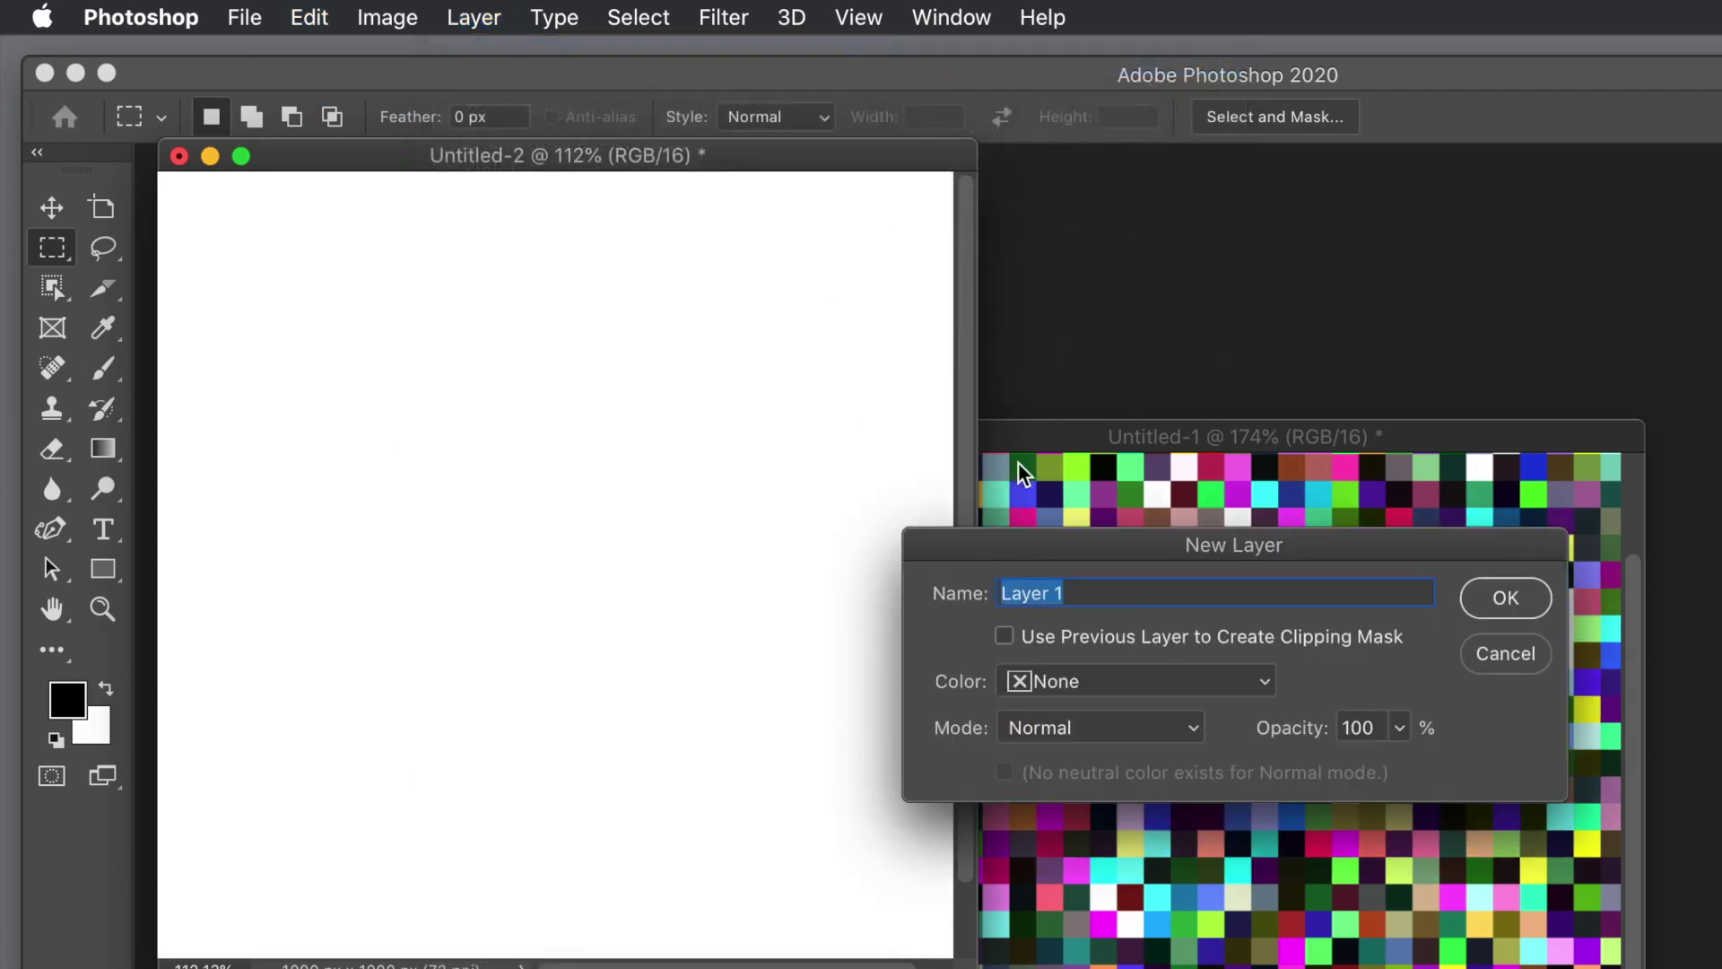
pyautogui.moveTo(1489, 539); pyautogui.dragTo(826, 502)
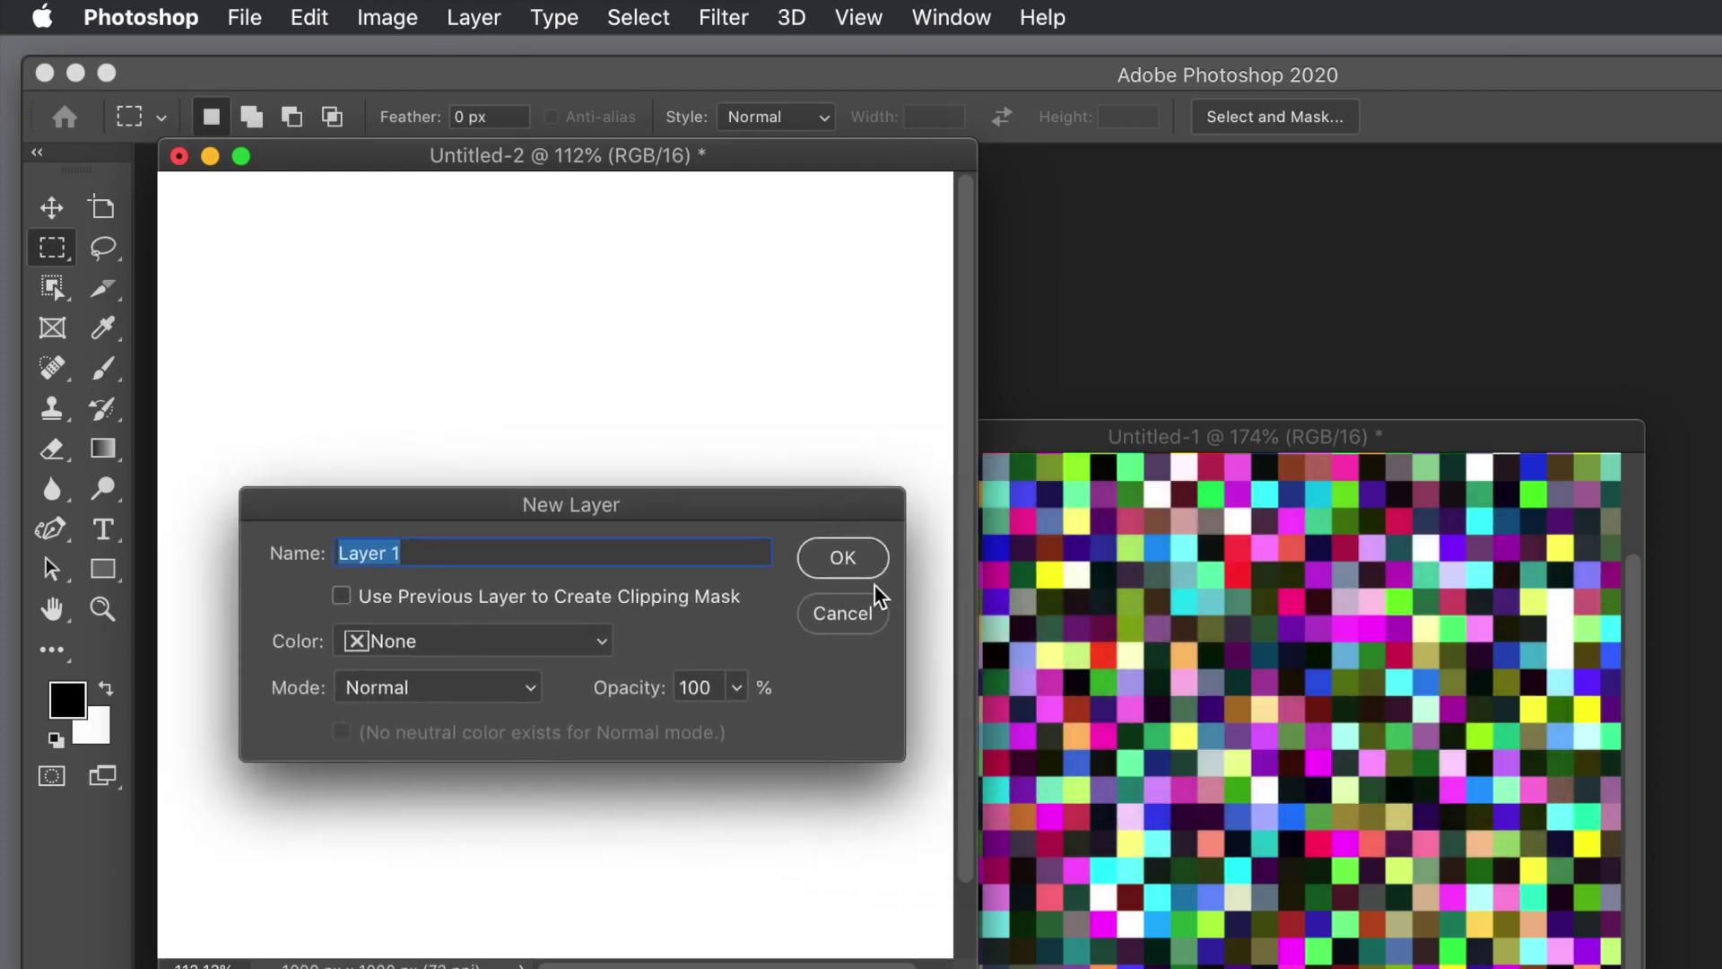
pyautogui.click(848, 553)
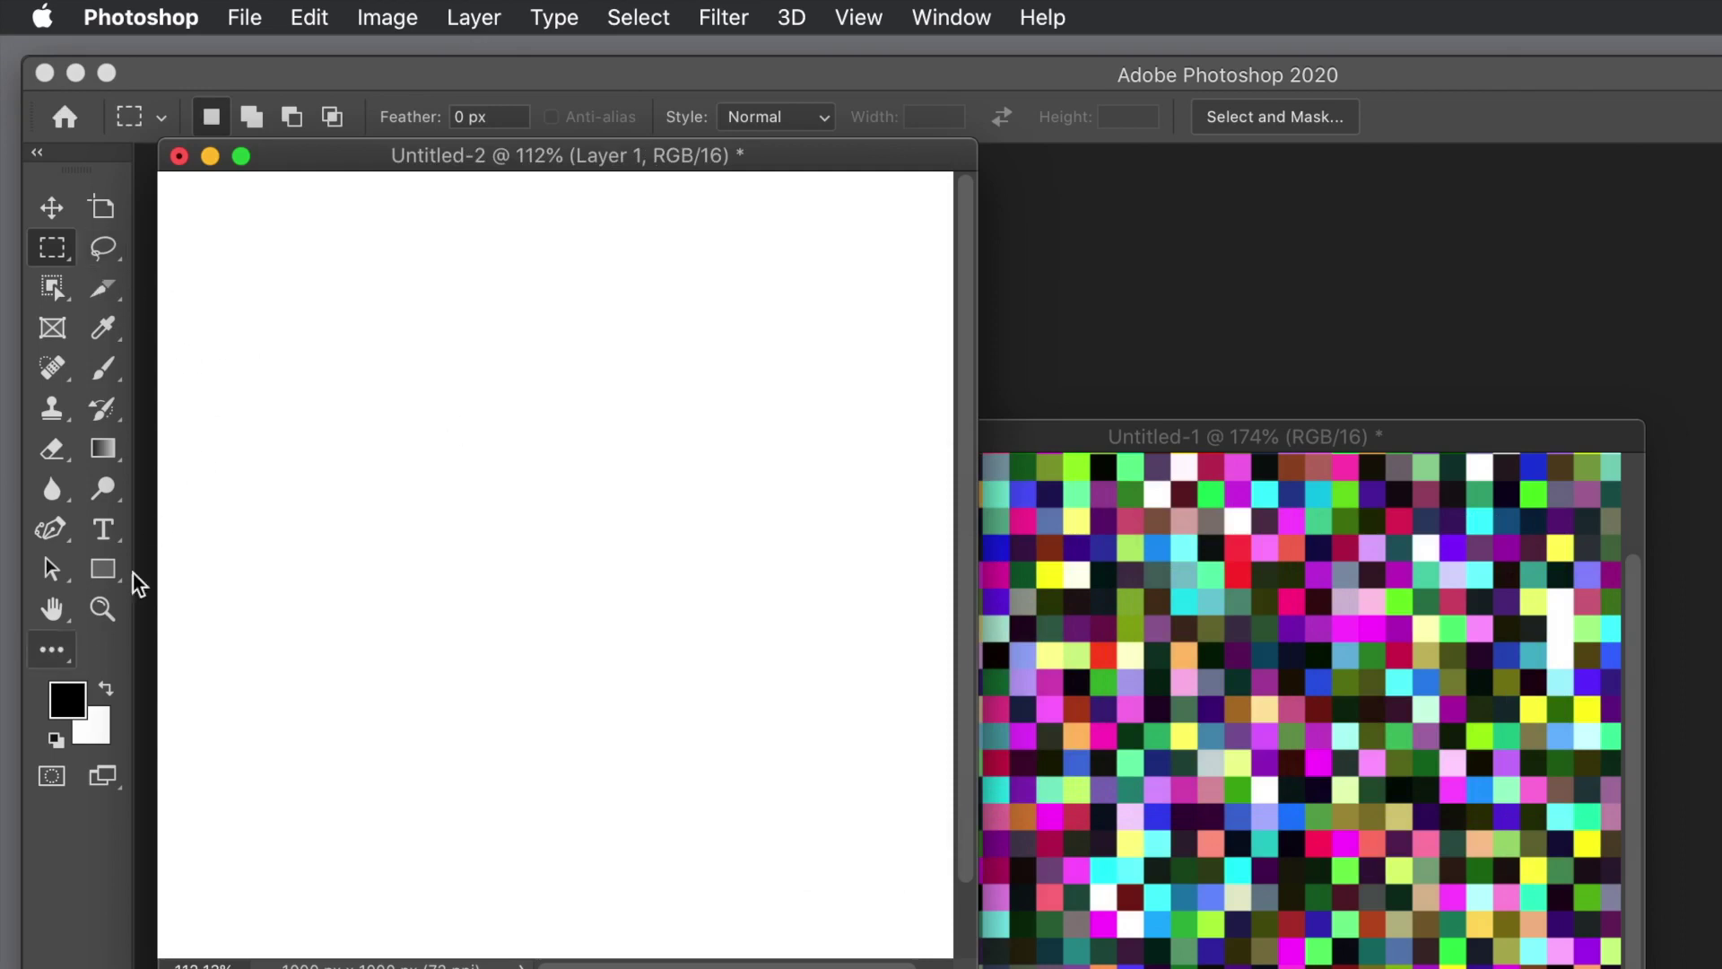
# In Edit > Fill, set Contents to Pattern with Script enabled.
pyautogui.click(312, 22)
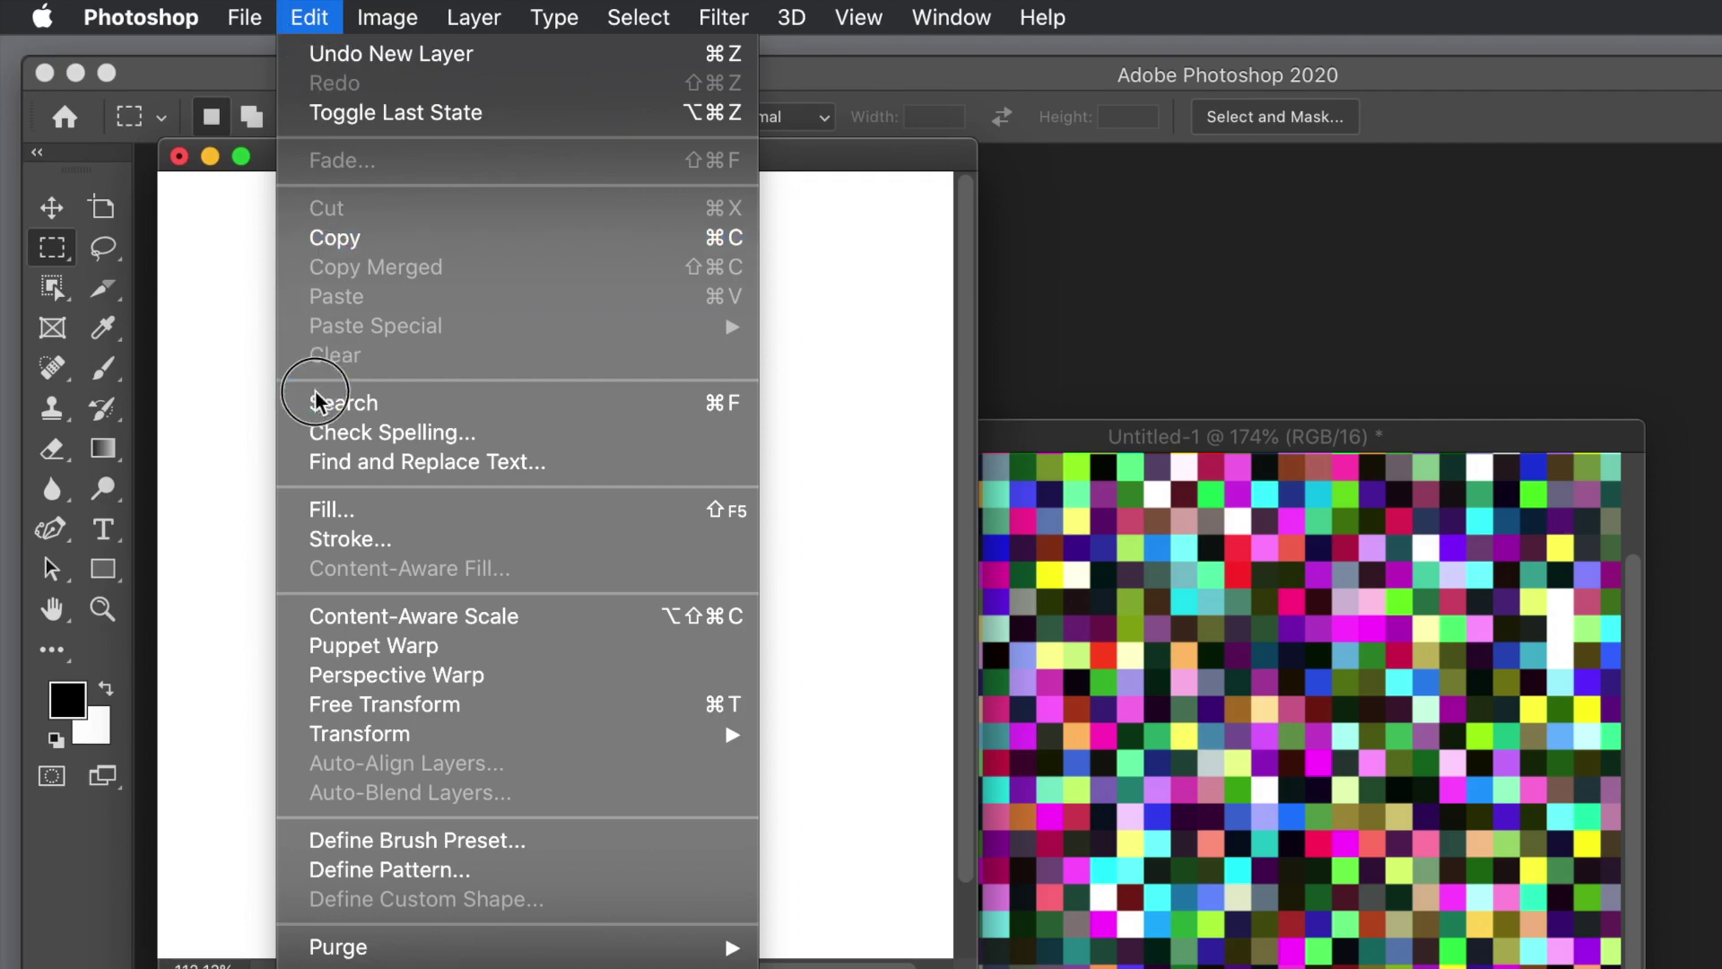
pyautogui.click(318, 511)
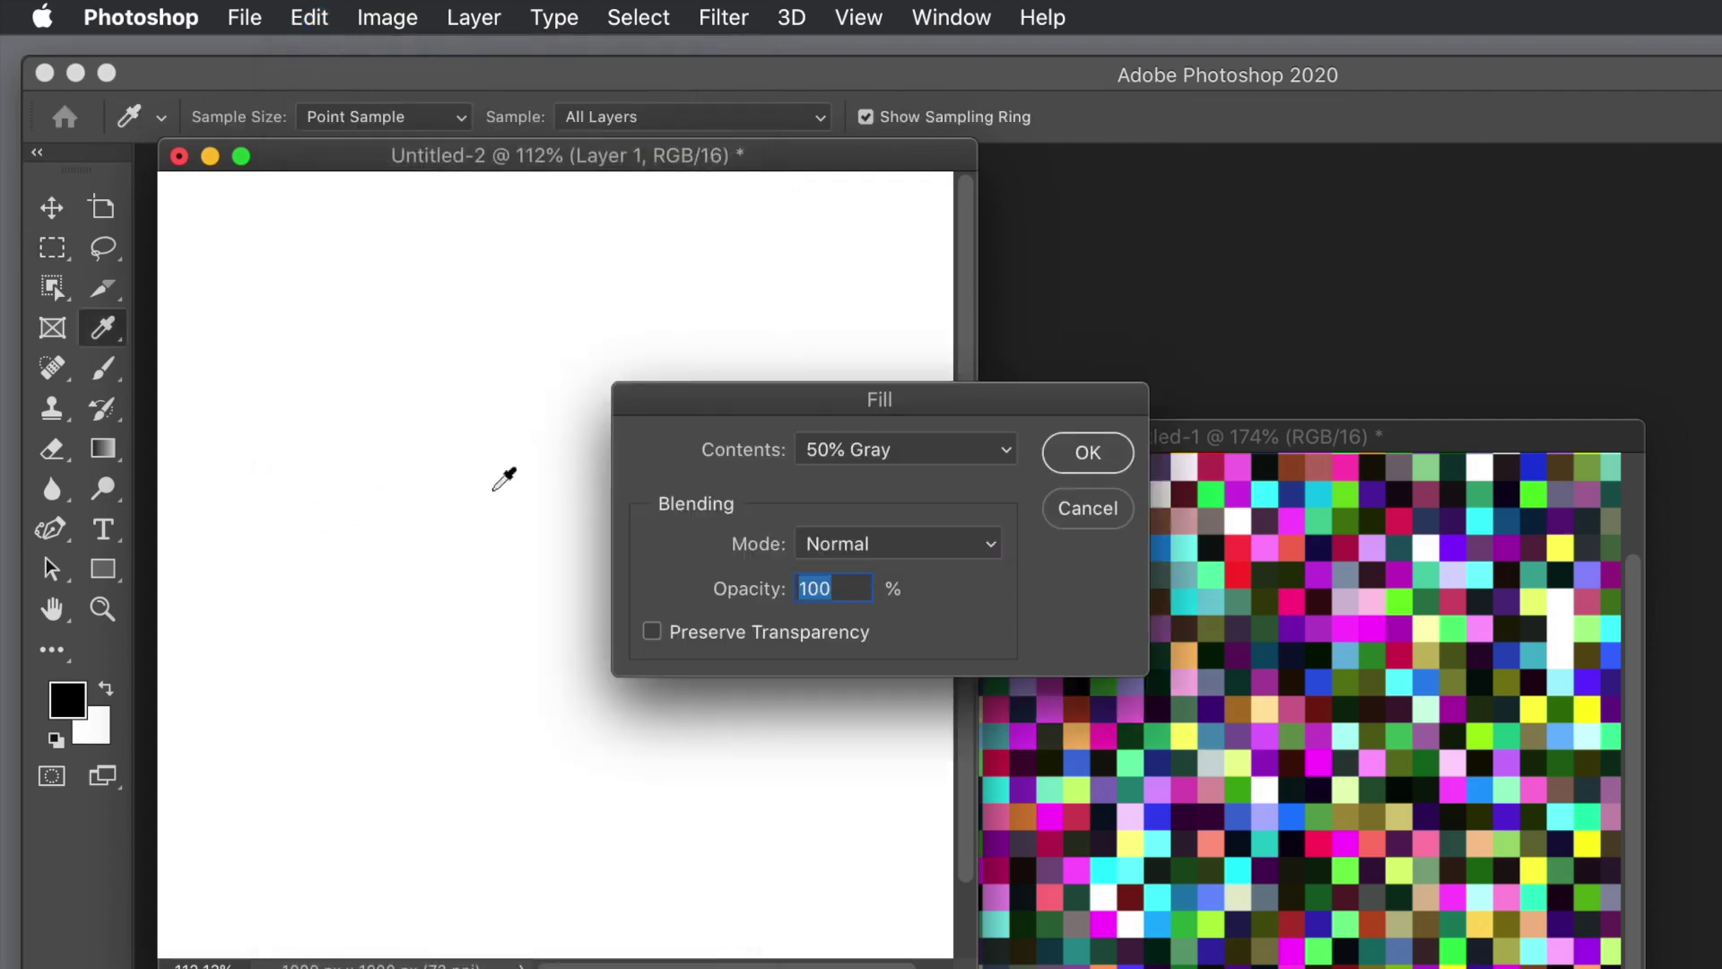
pyautogui.click(937, 444)
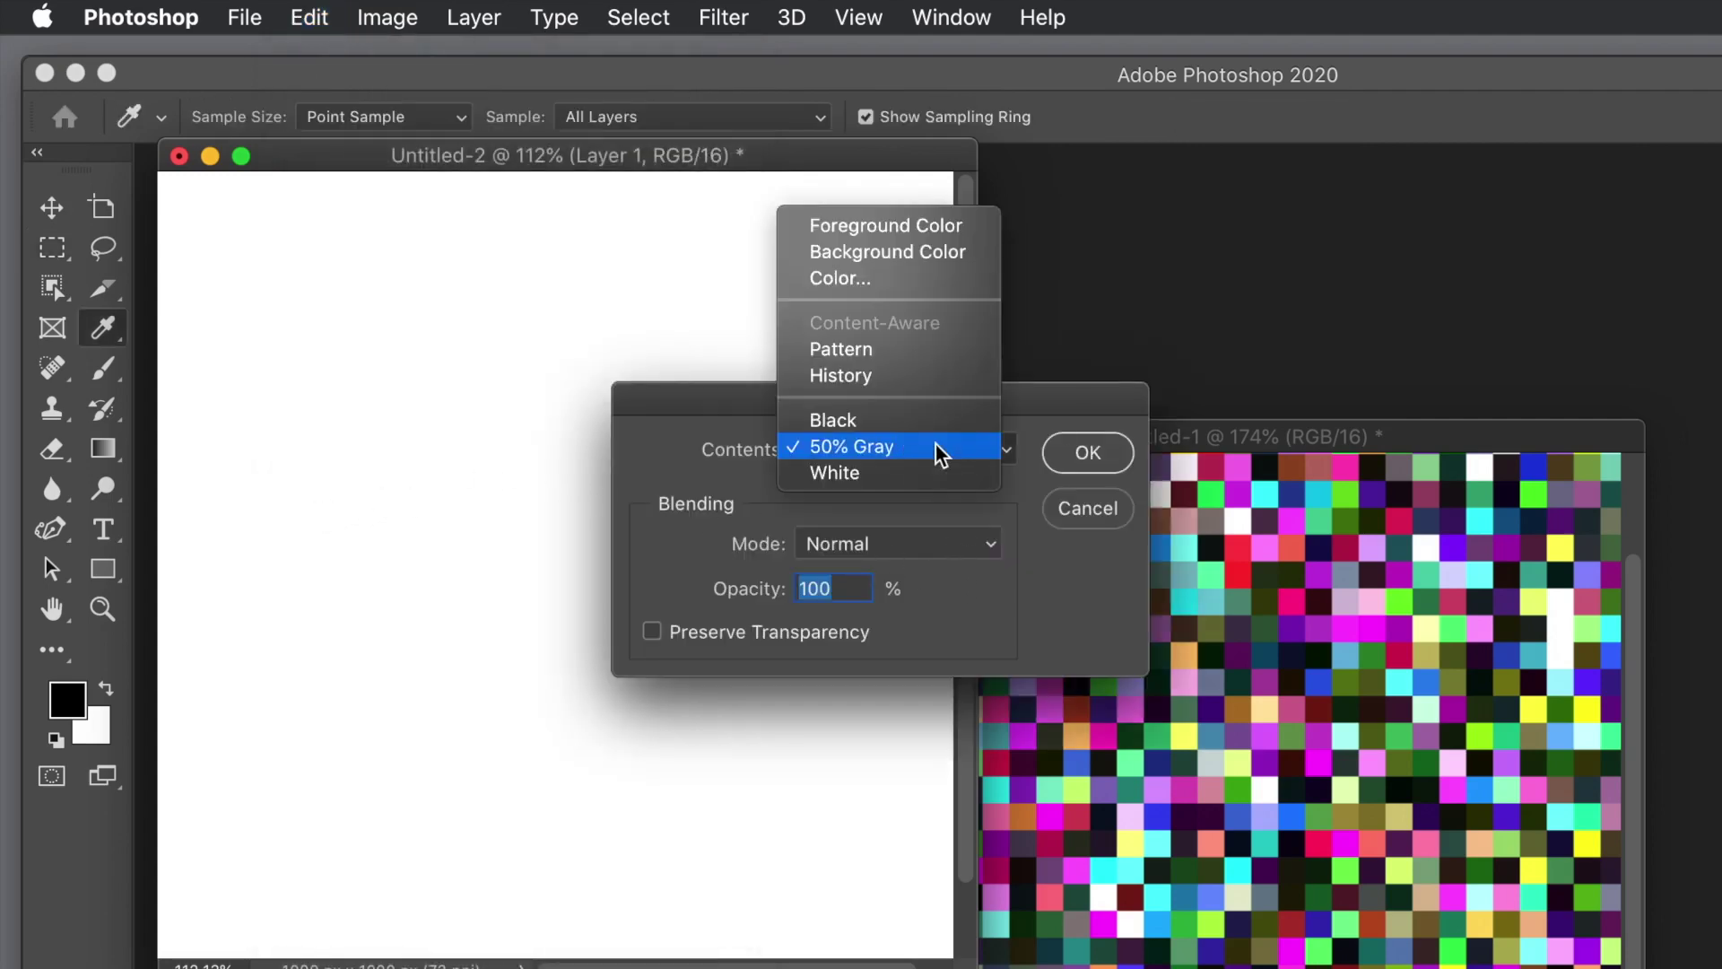
pyautogui.click(873, 348)
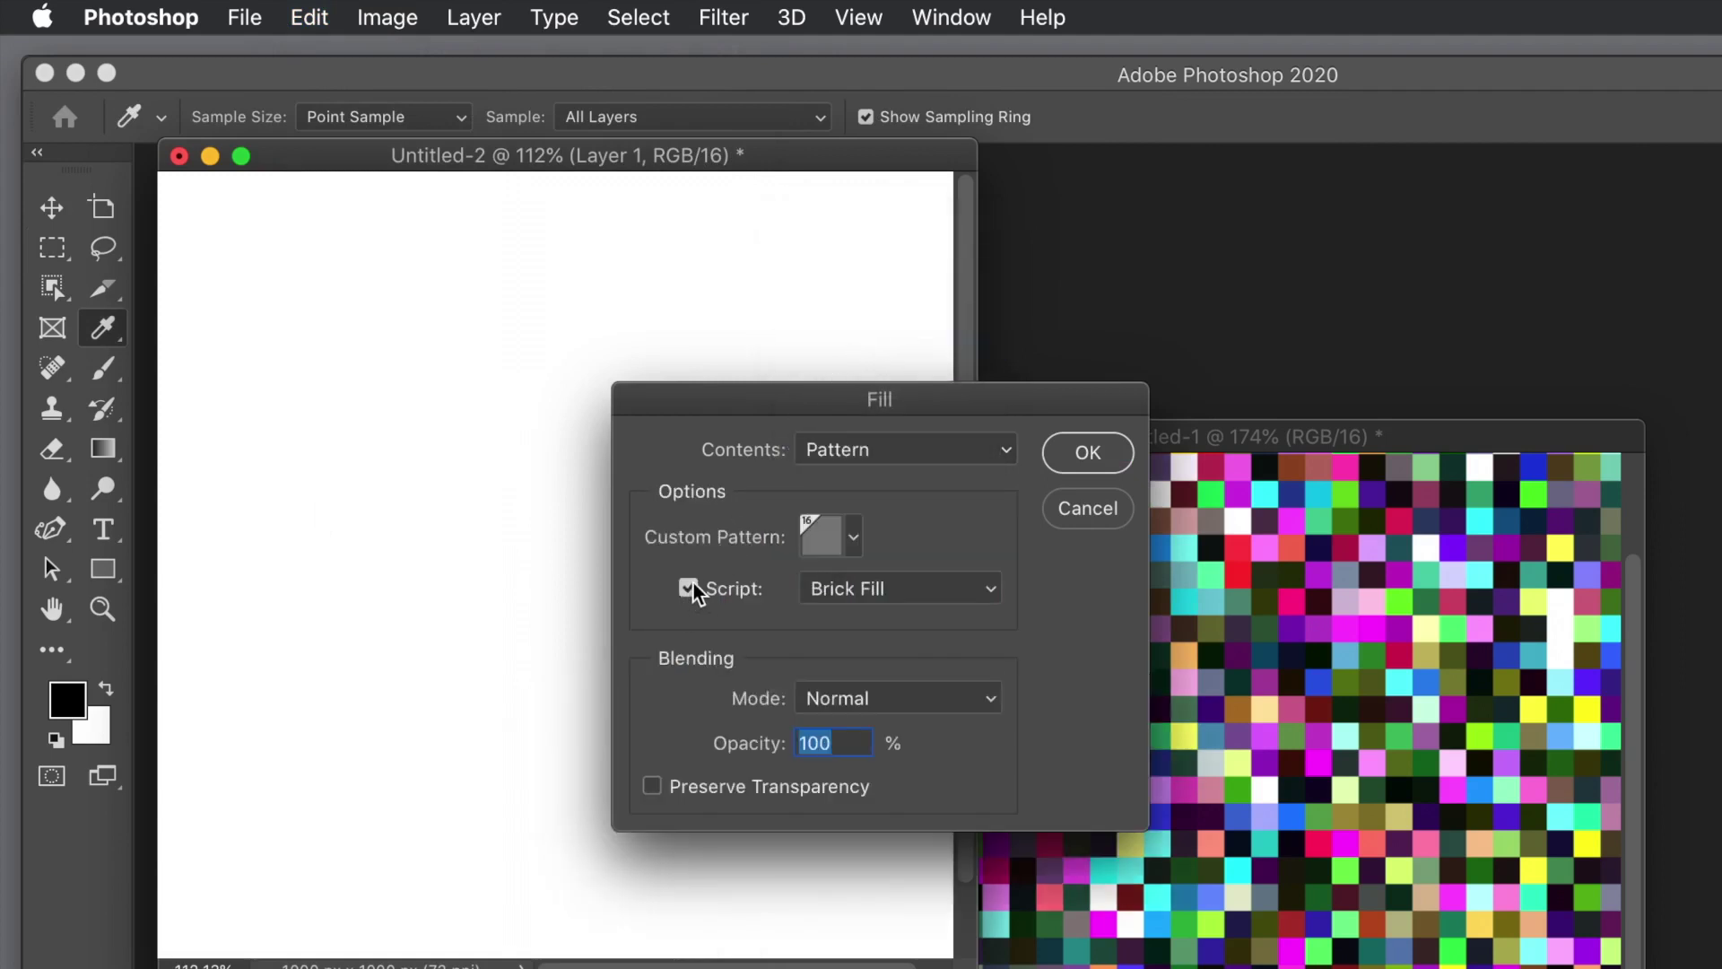
pyautogui.click(688, 588)
pyautogui.click(687, 587)
# Choose the new grey swatch as Custom Pattern and Brick Fill as the script.
pyautogui.click(854, 536)
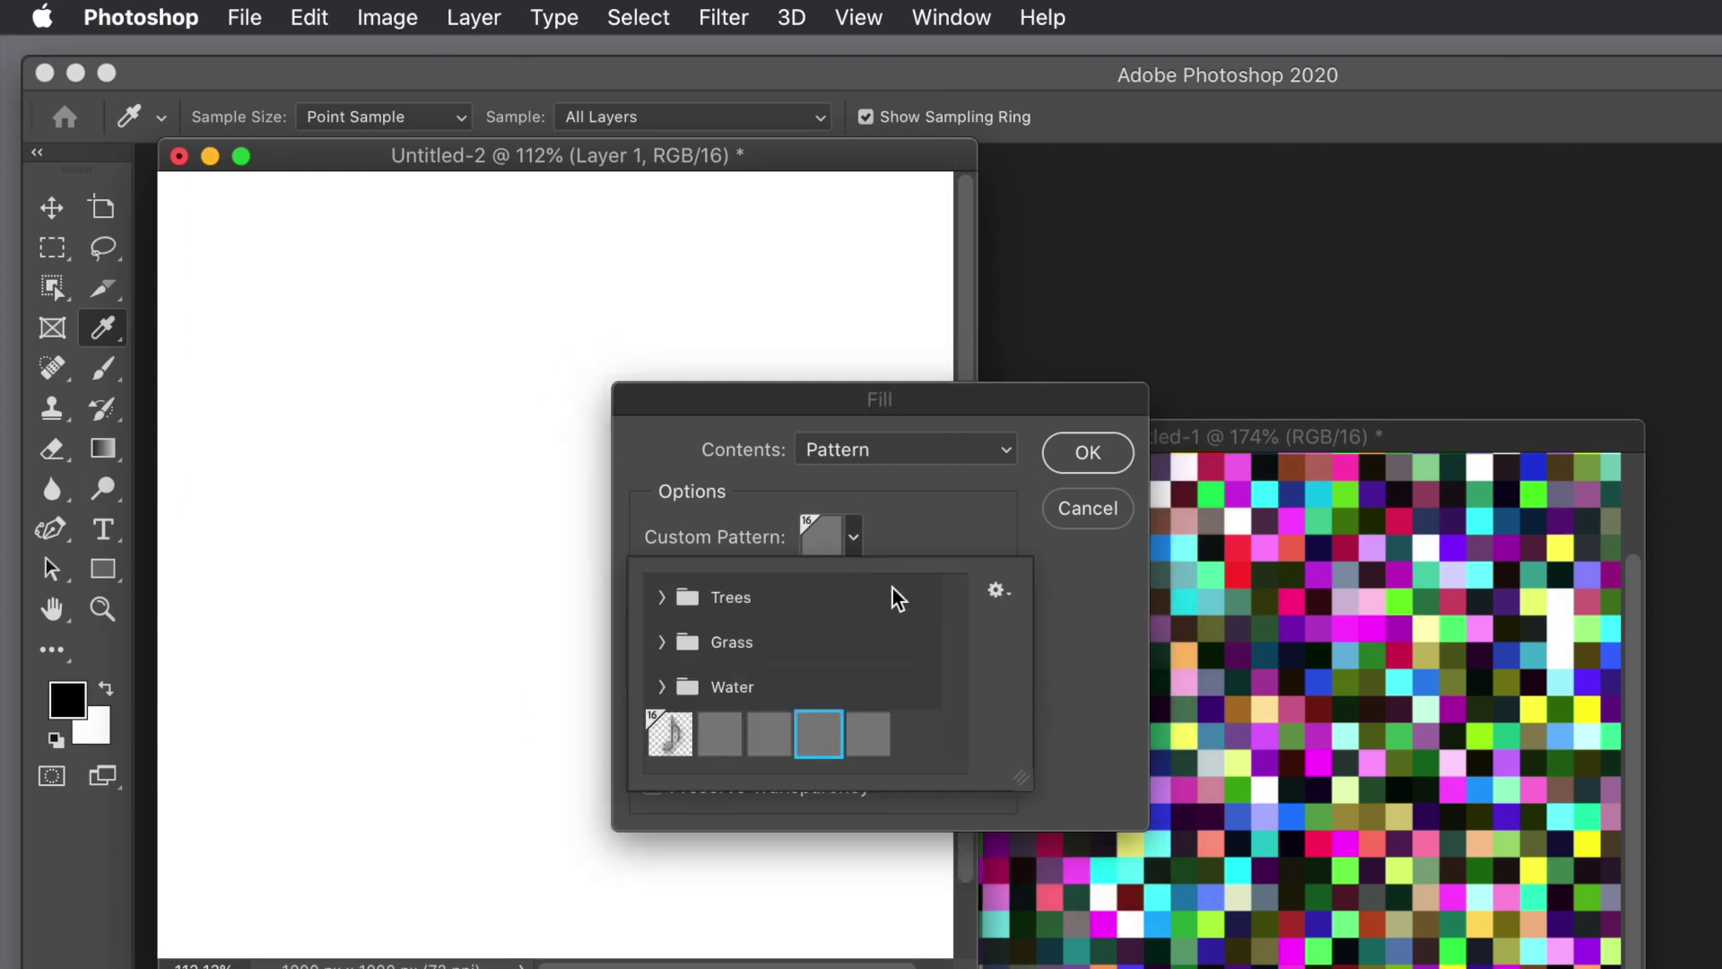
pyautogui.click(865, 737)
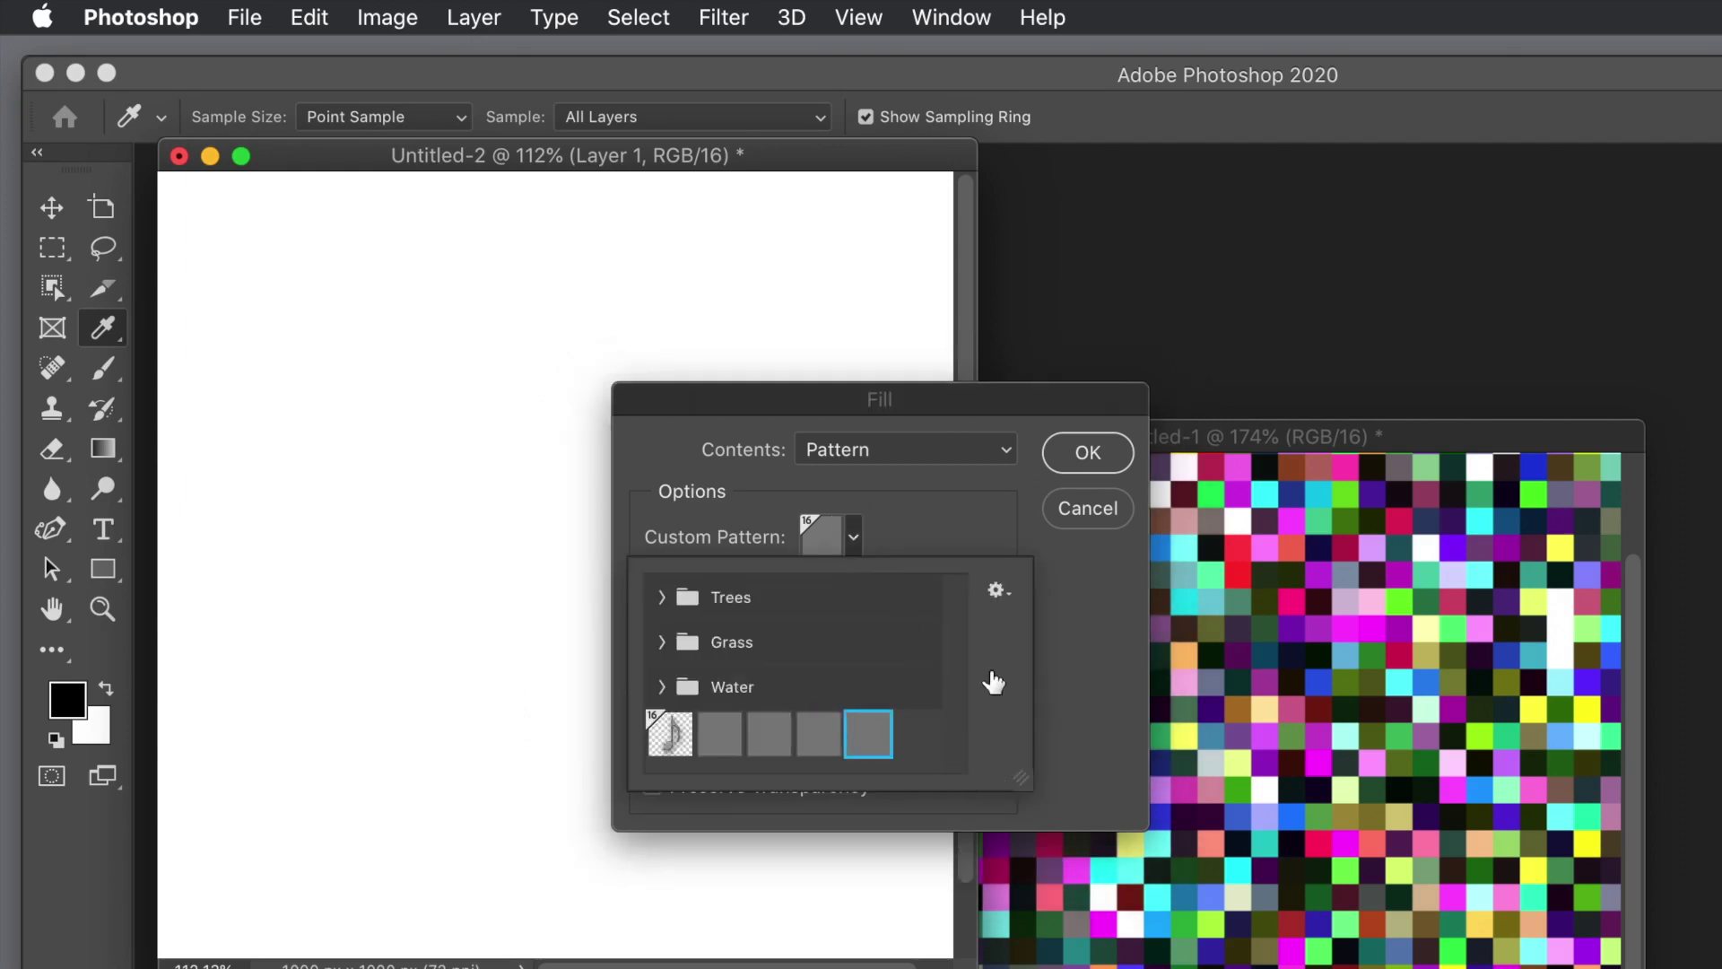
pyautogui.click(1061, 671)
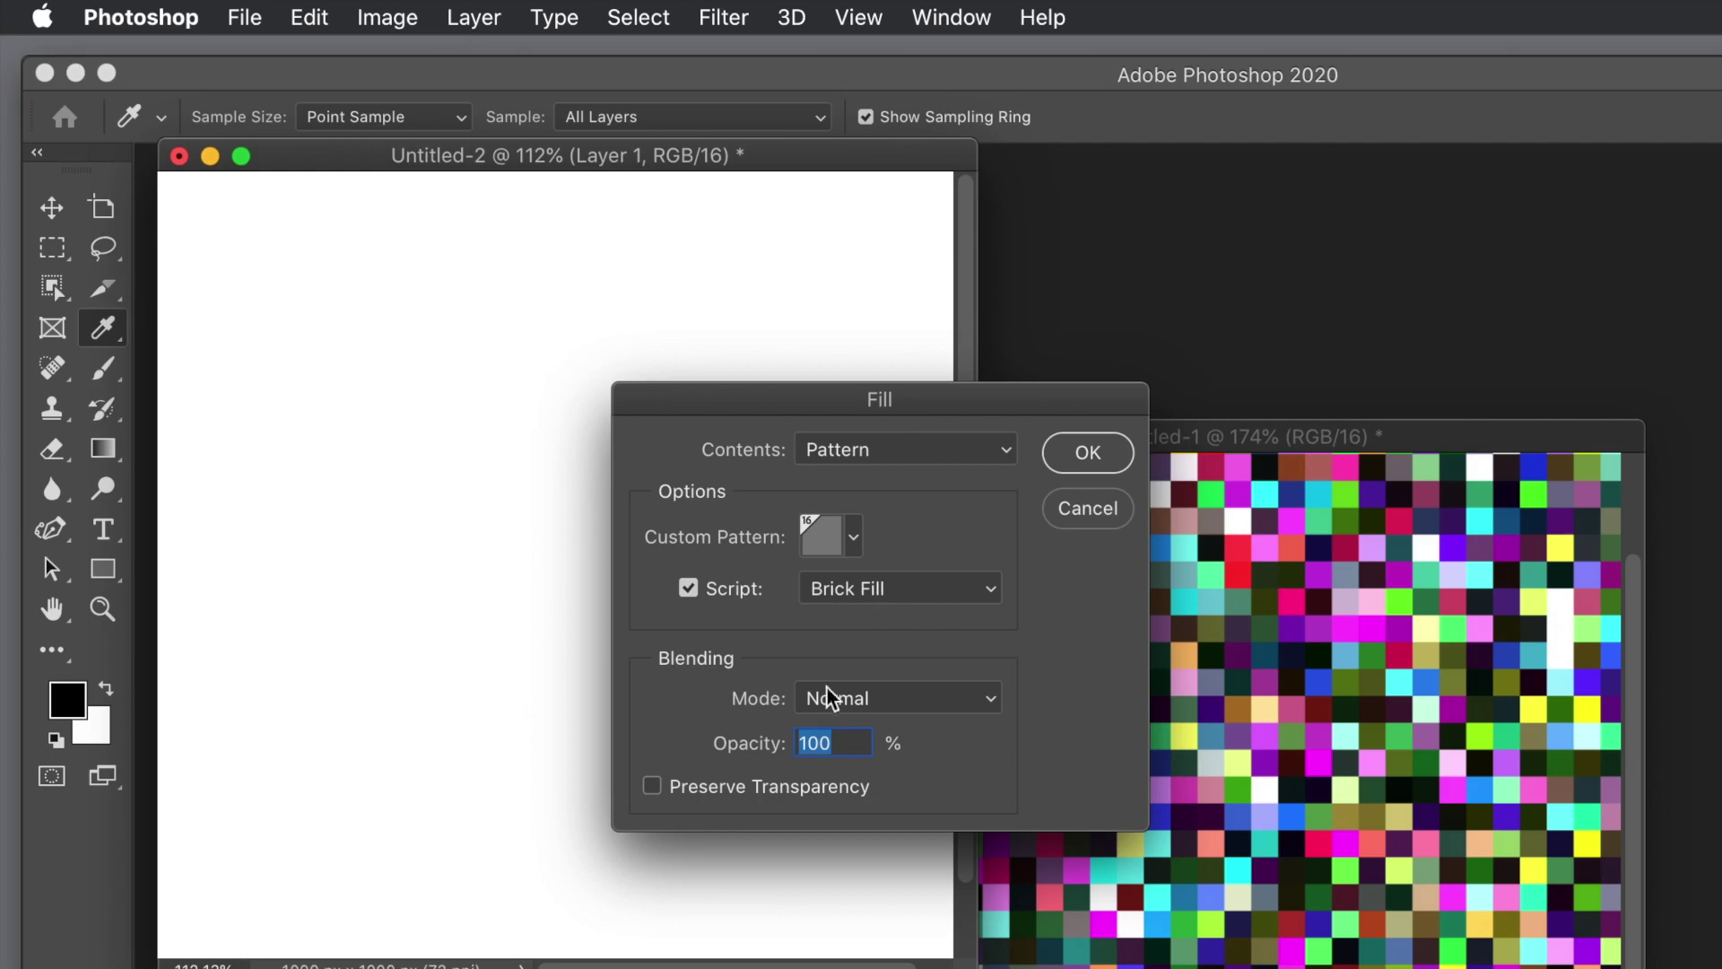
pyautogui.click(838, 594)
pyautogui.click(857, 588)
# Apply Brick Fill at pattern scale 1 and spacing 0, covering Layer 1 with random-coloured bricks.
pyautogui.press('Return')
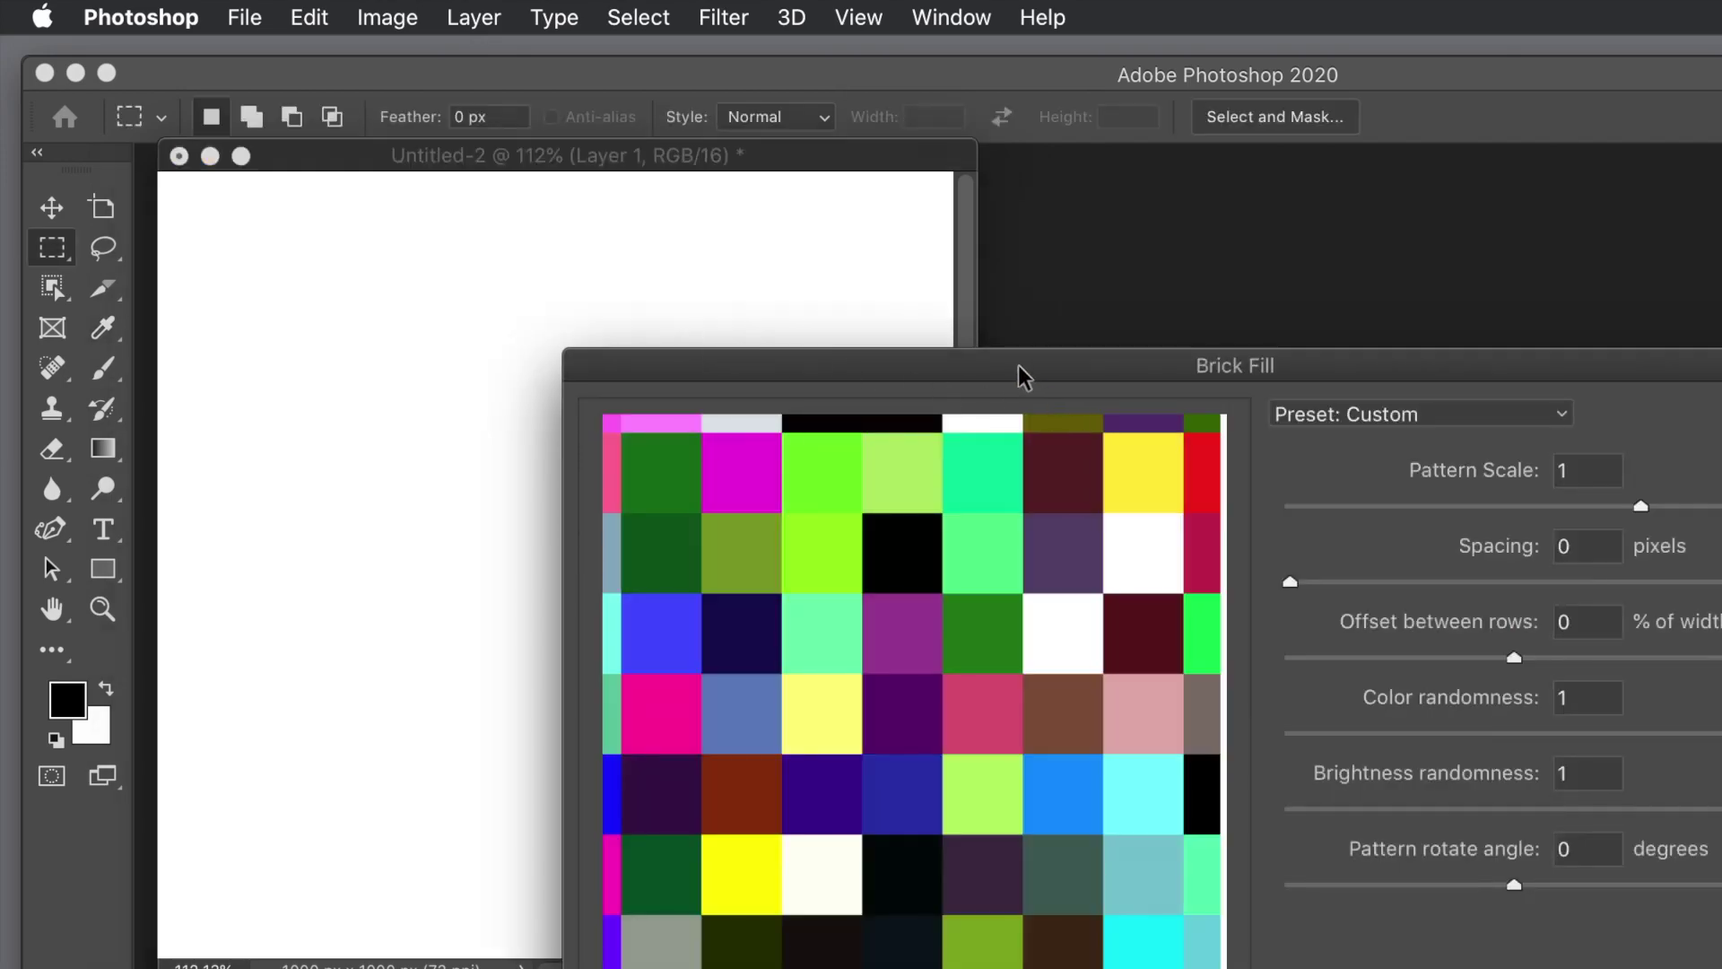
pyautogui.moveTo(1019, 364); pyautogui.dragTo(326, 251)
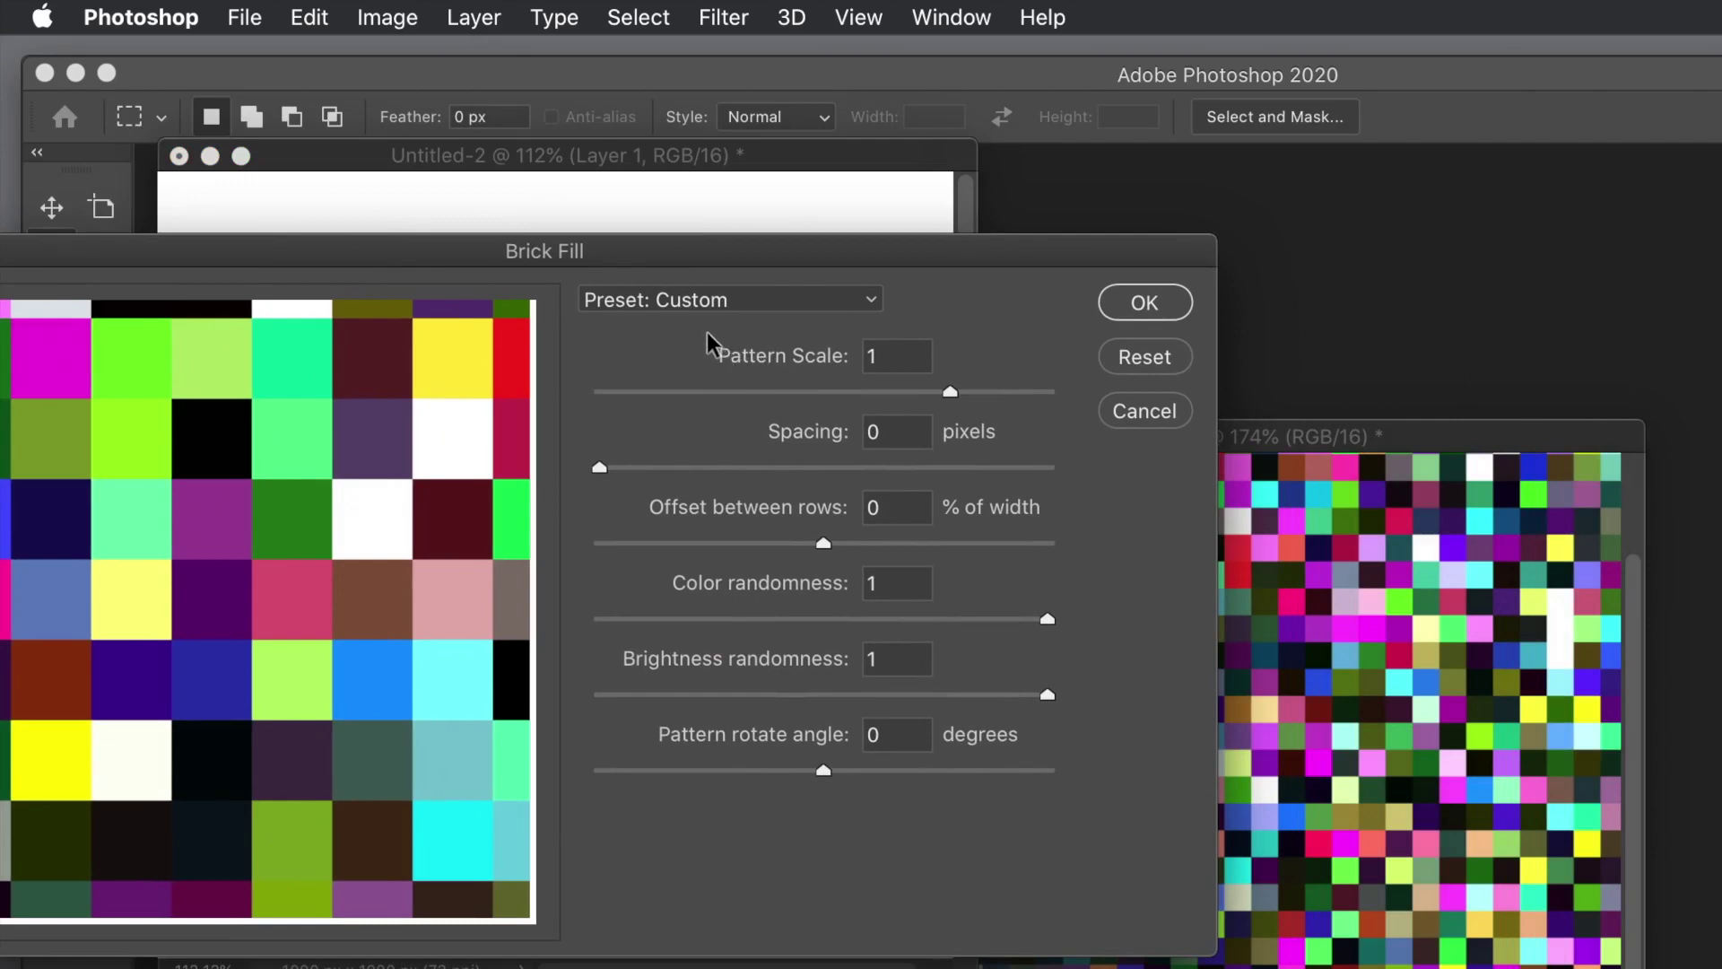
pyautogui.moveTo(698, 256); pyautogui.dragTo(580, 246)
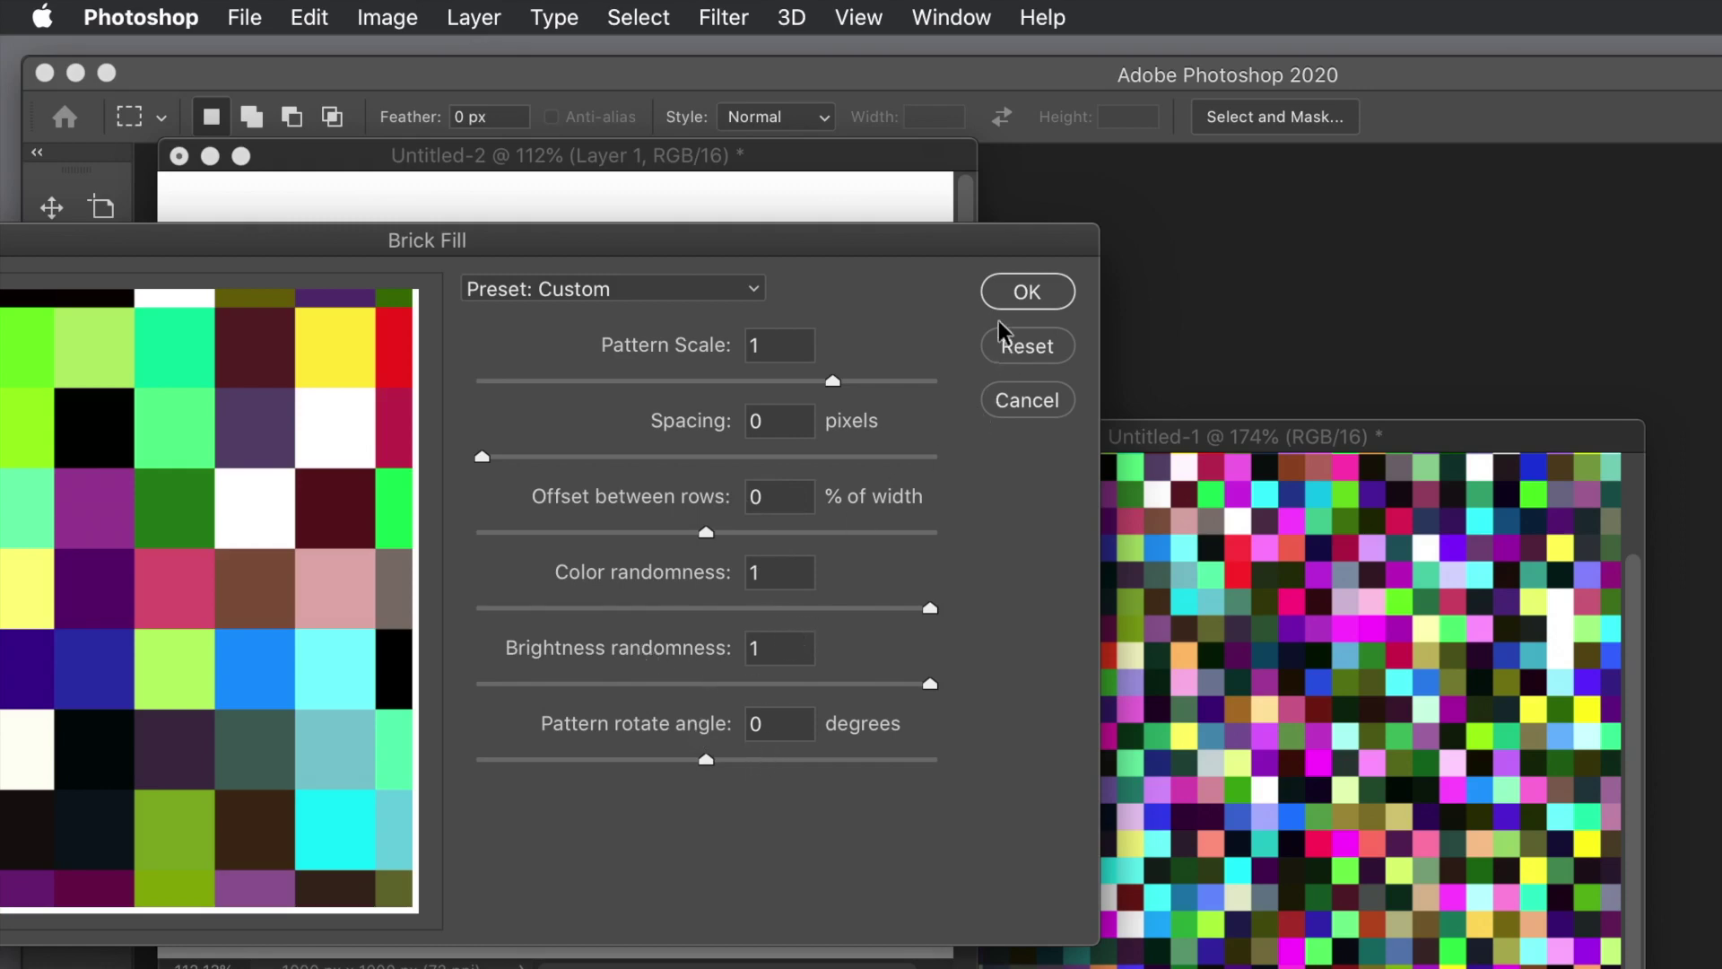
pyautogui.click(999, 293)
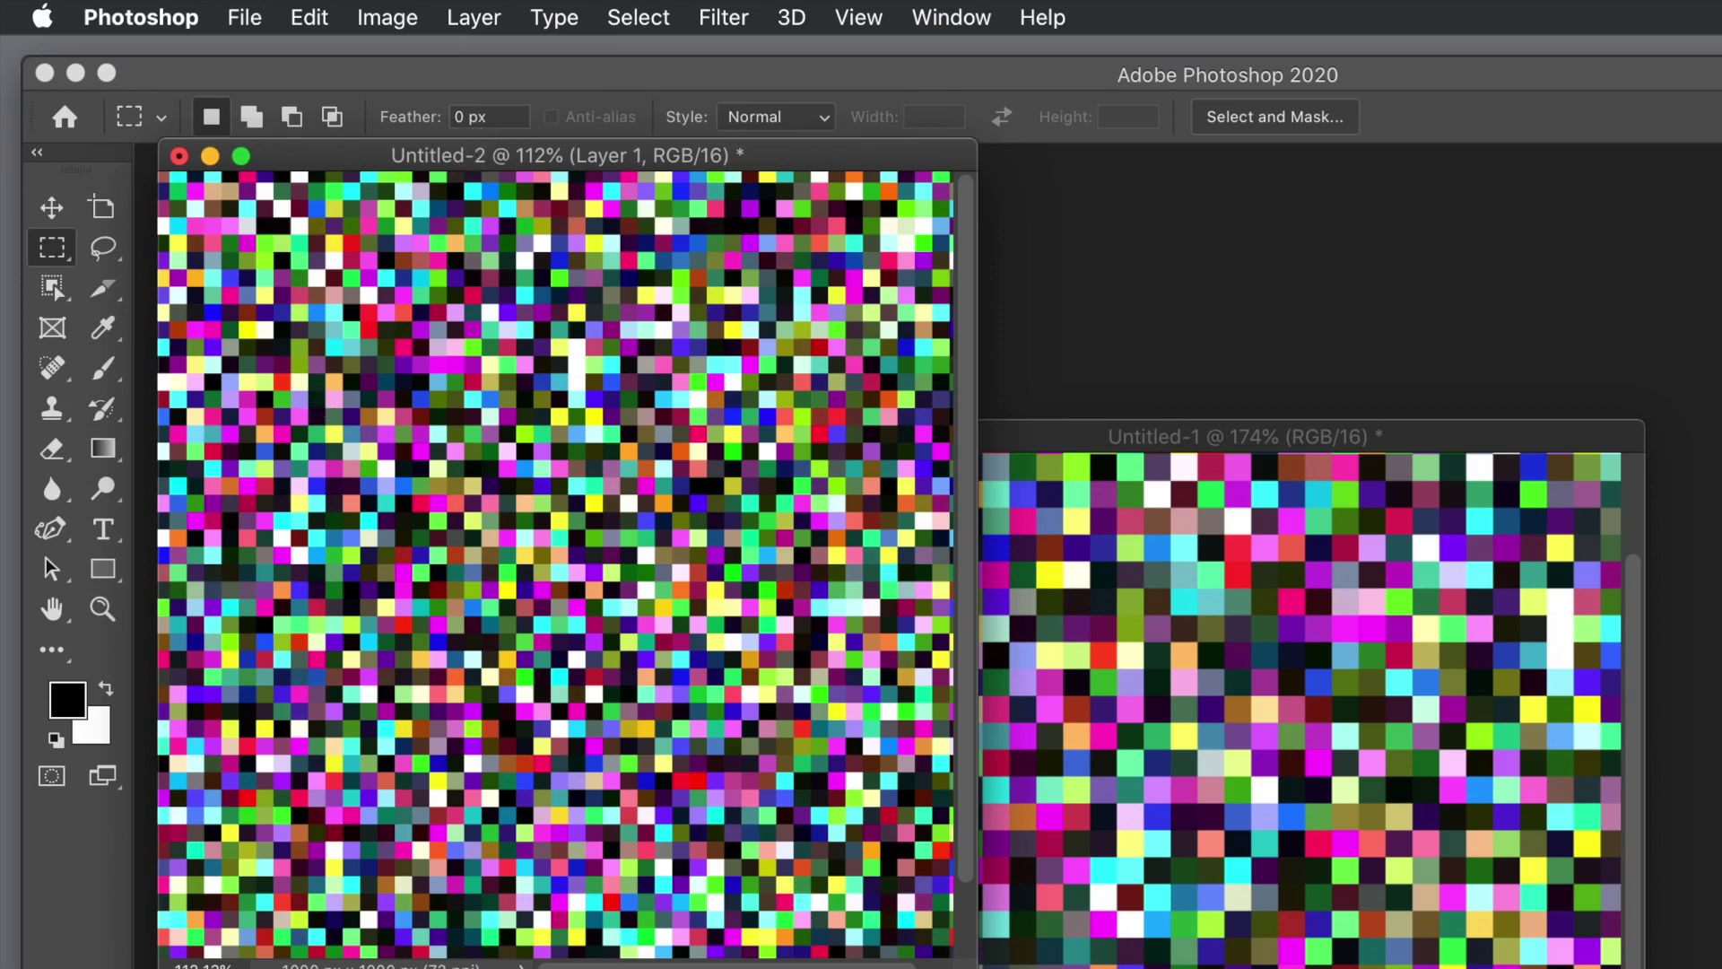
pyautogui.moveTo(976, 965); pyautogui.dragTo(1157, 966)
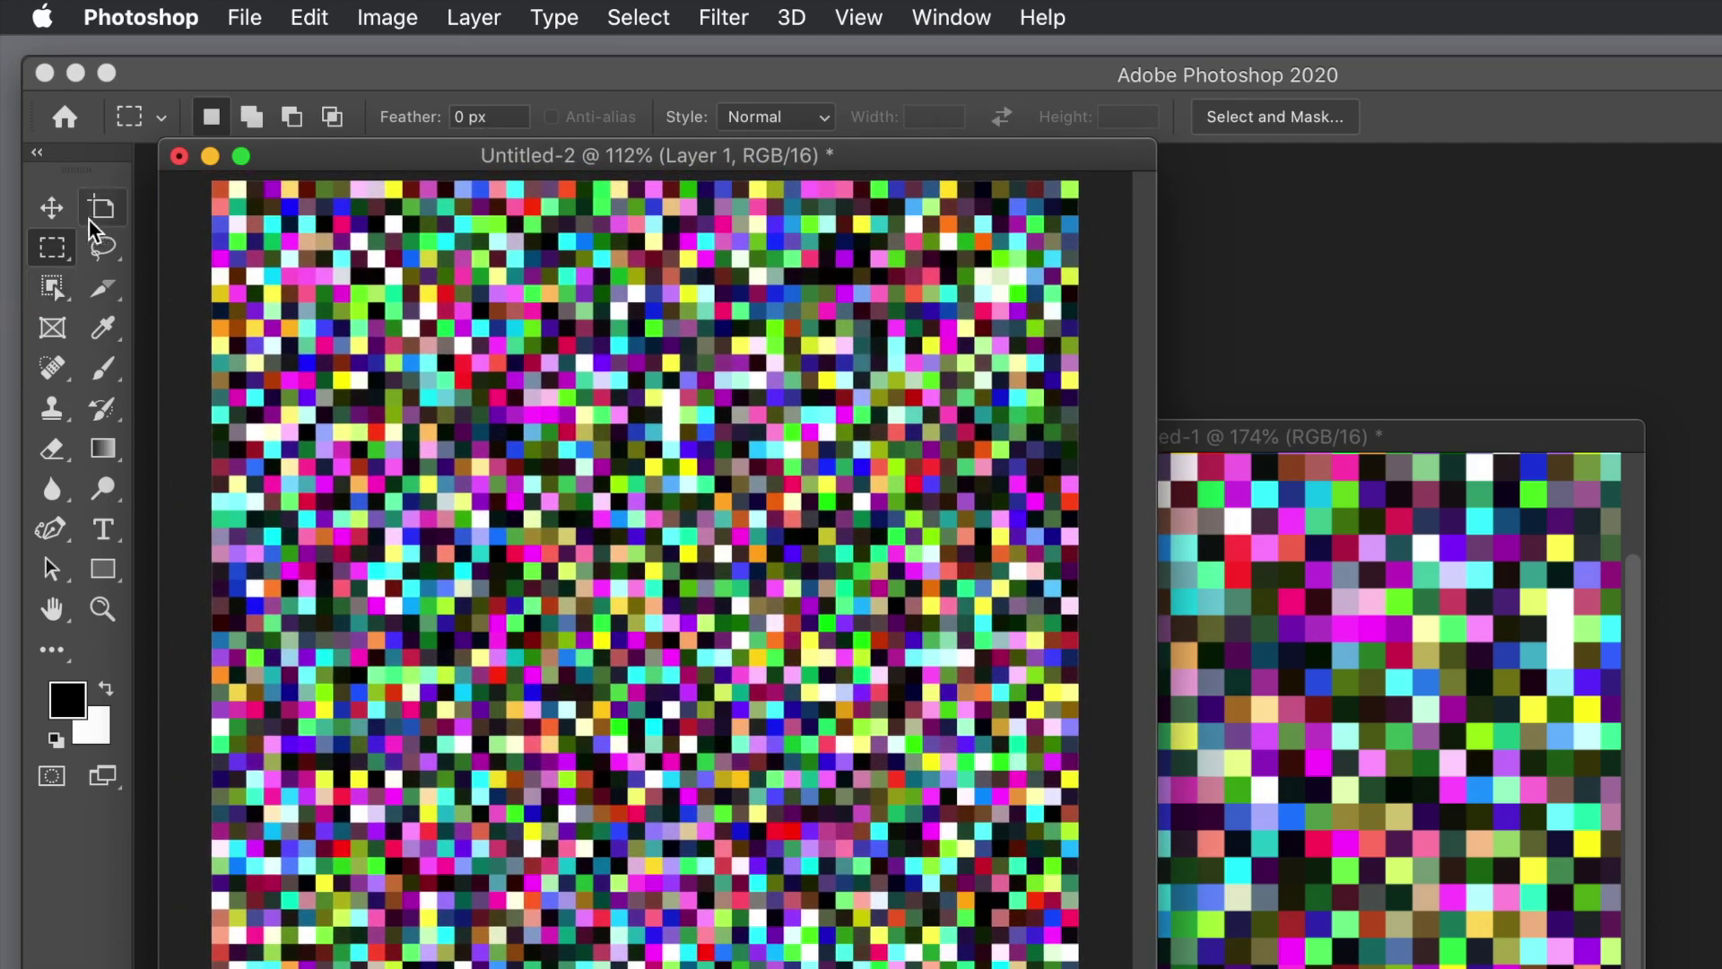
pyautogui.click(51, 211)
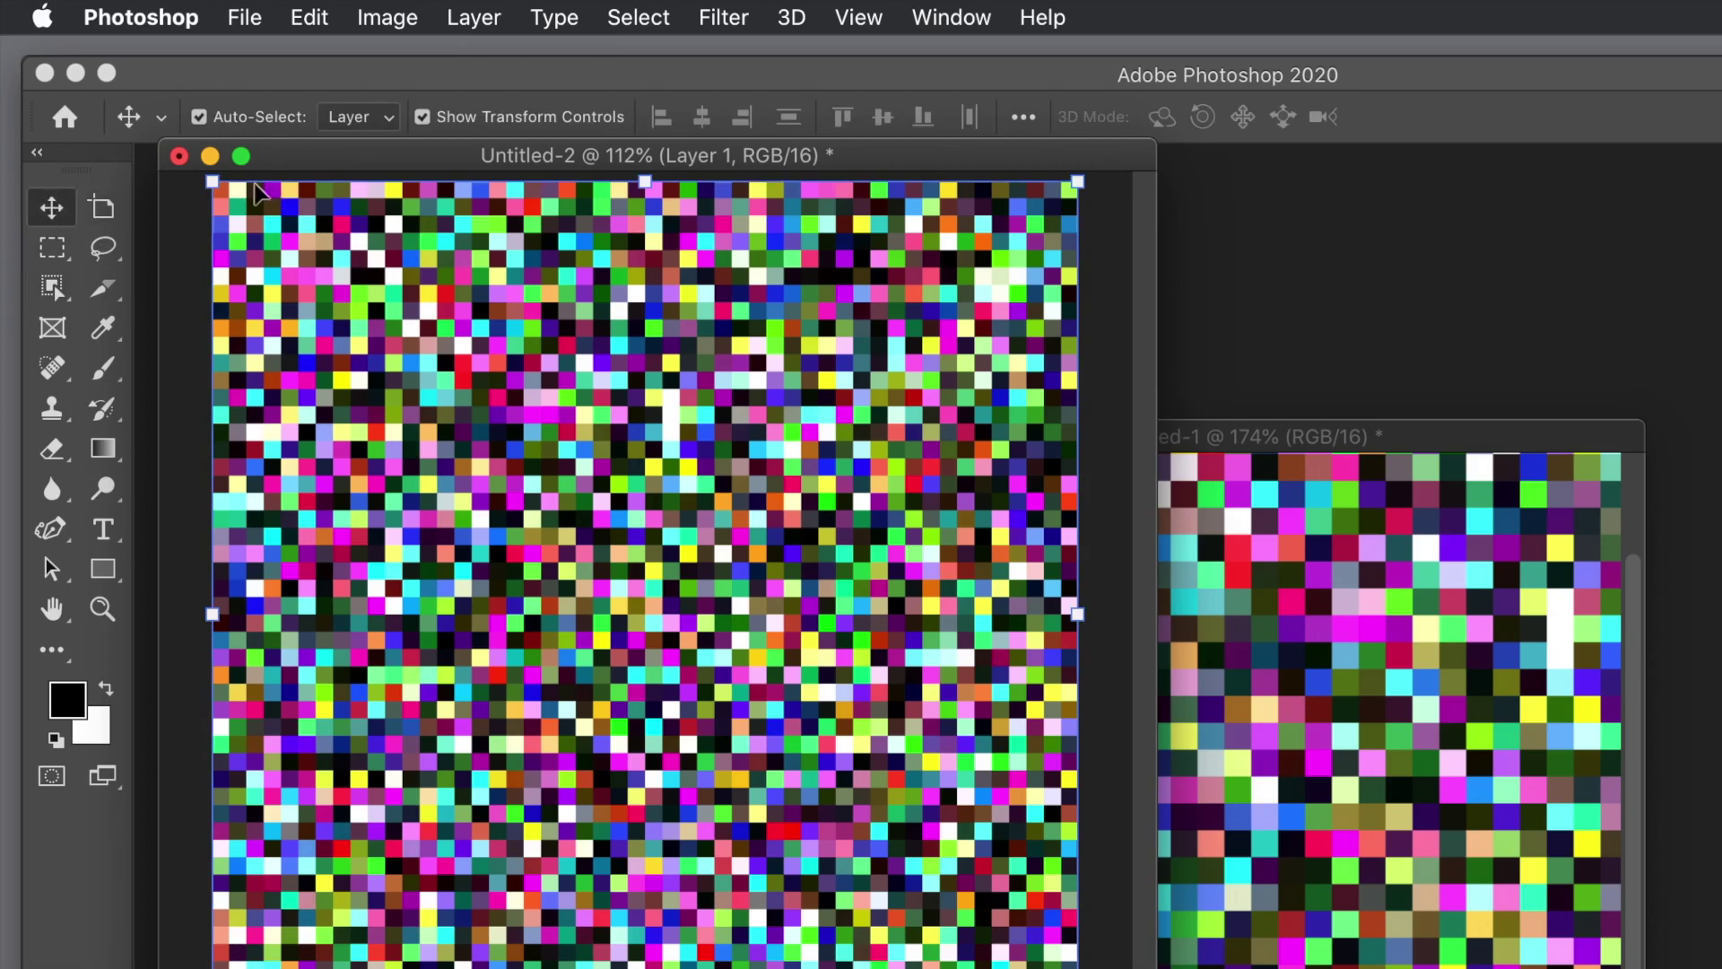
pyautogui.moveTo(212, 180); pyautogui.dragTo(408, 297)
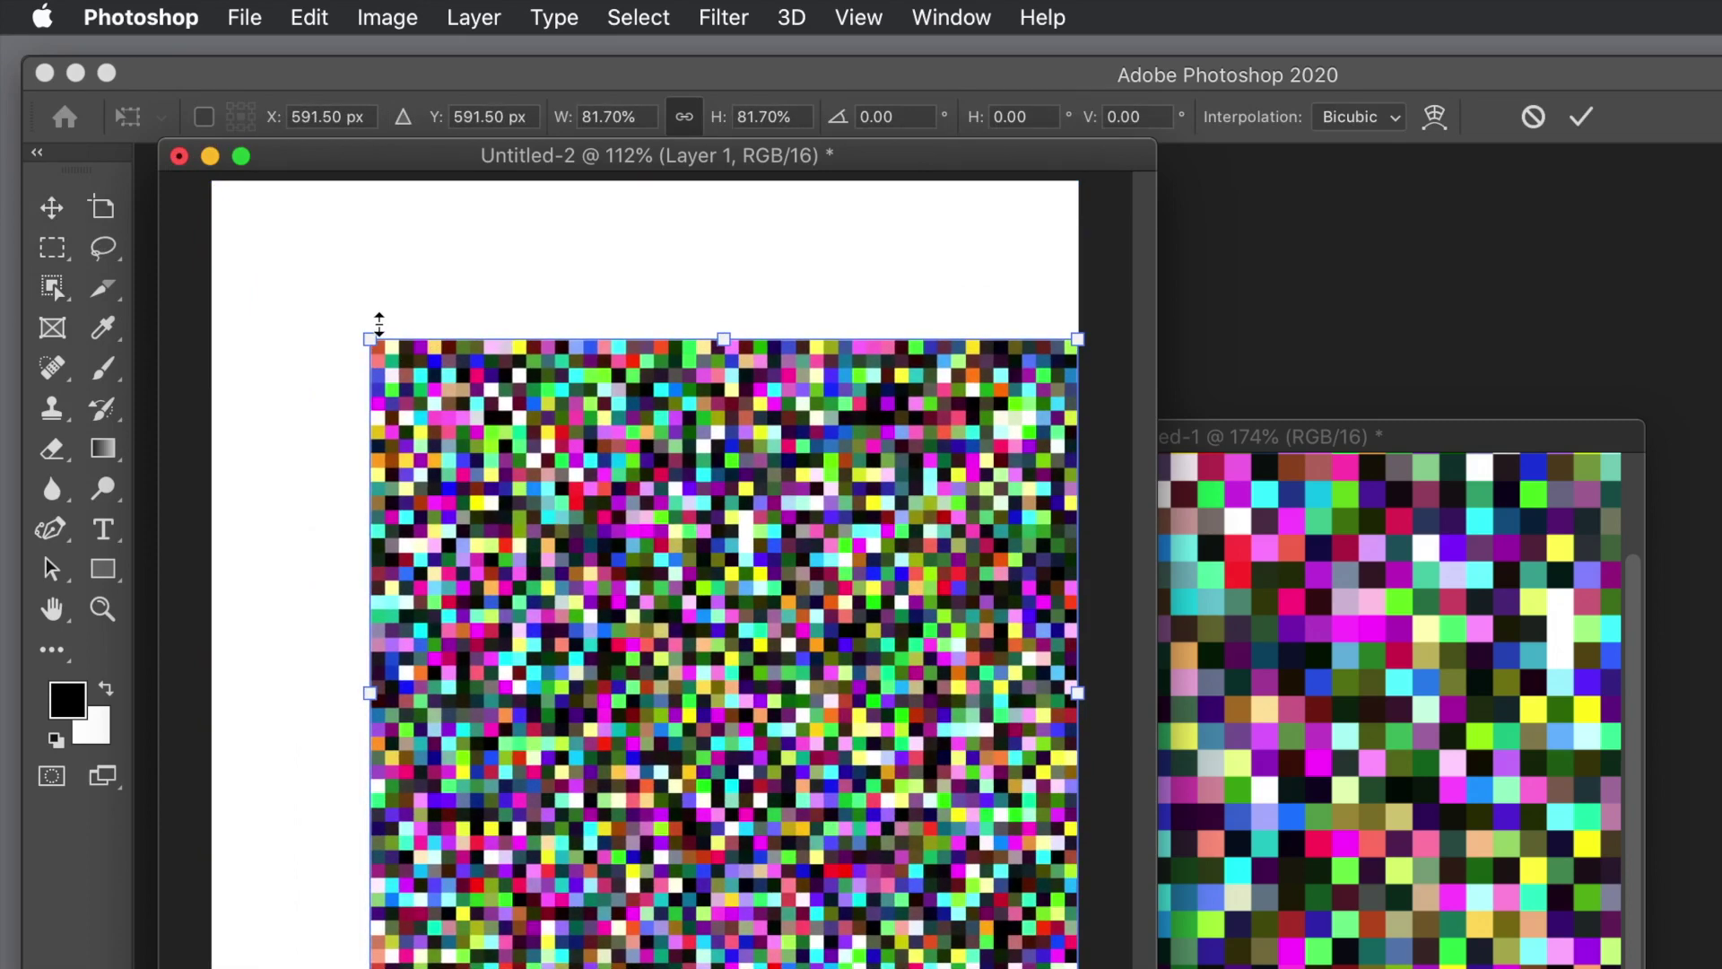
pyautogui.press('super+z')
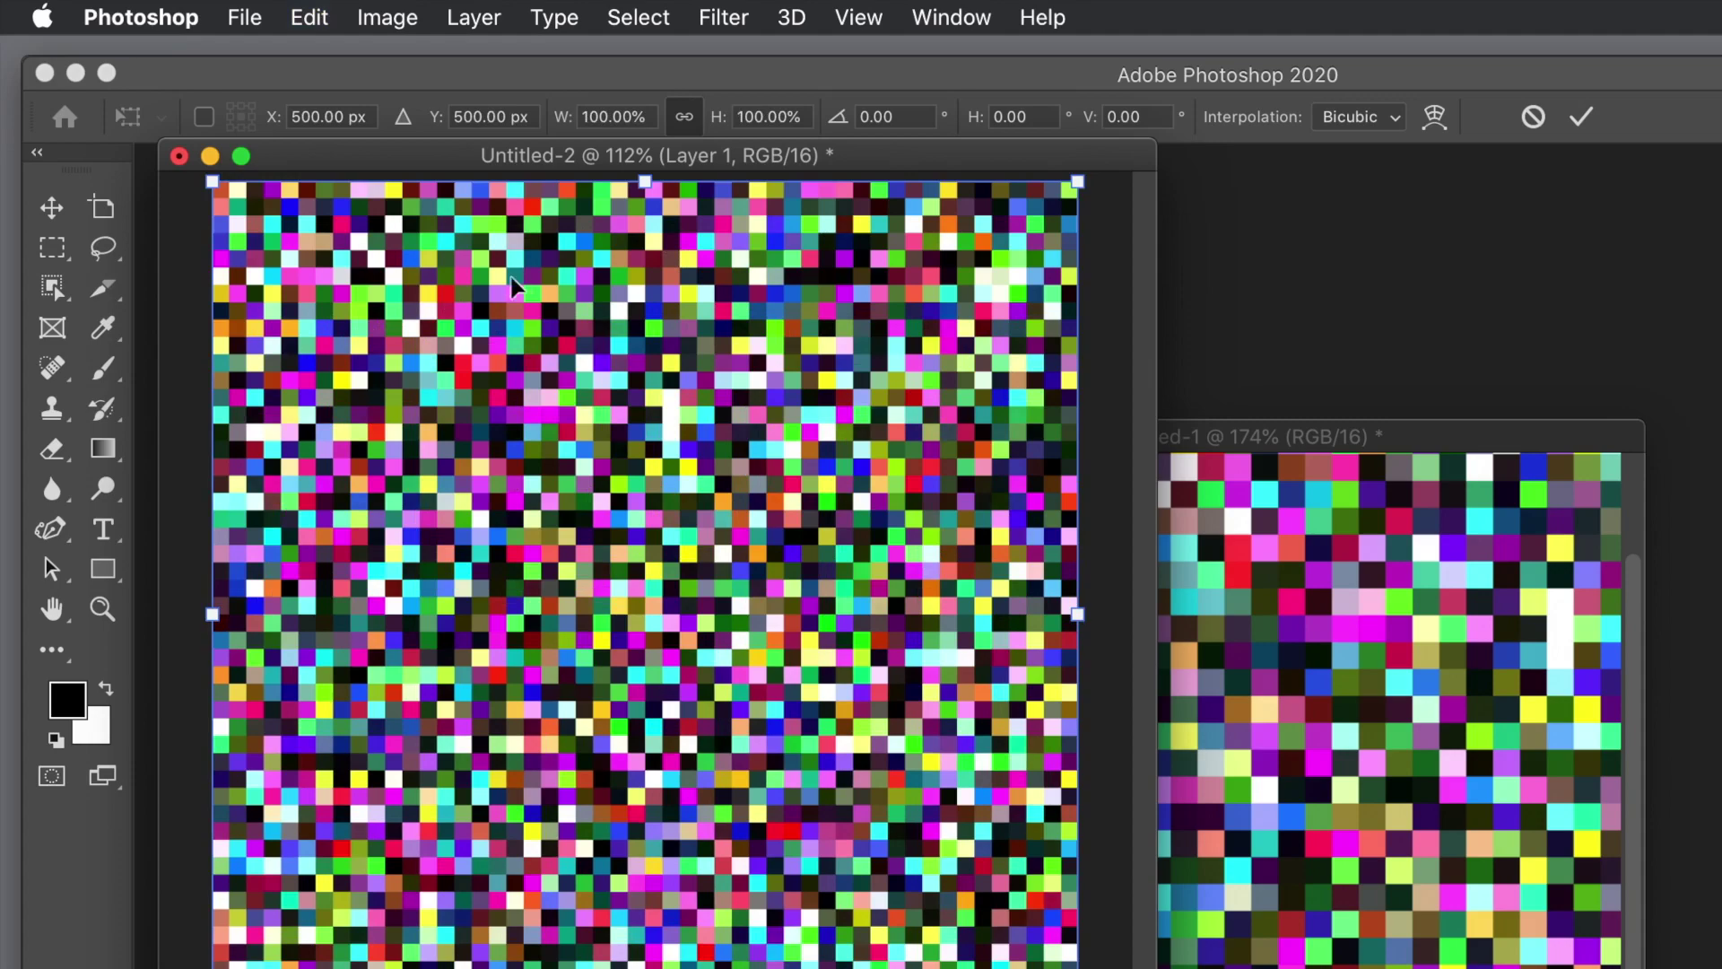
pyautogui.click(505, 14)
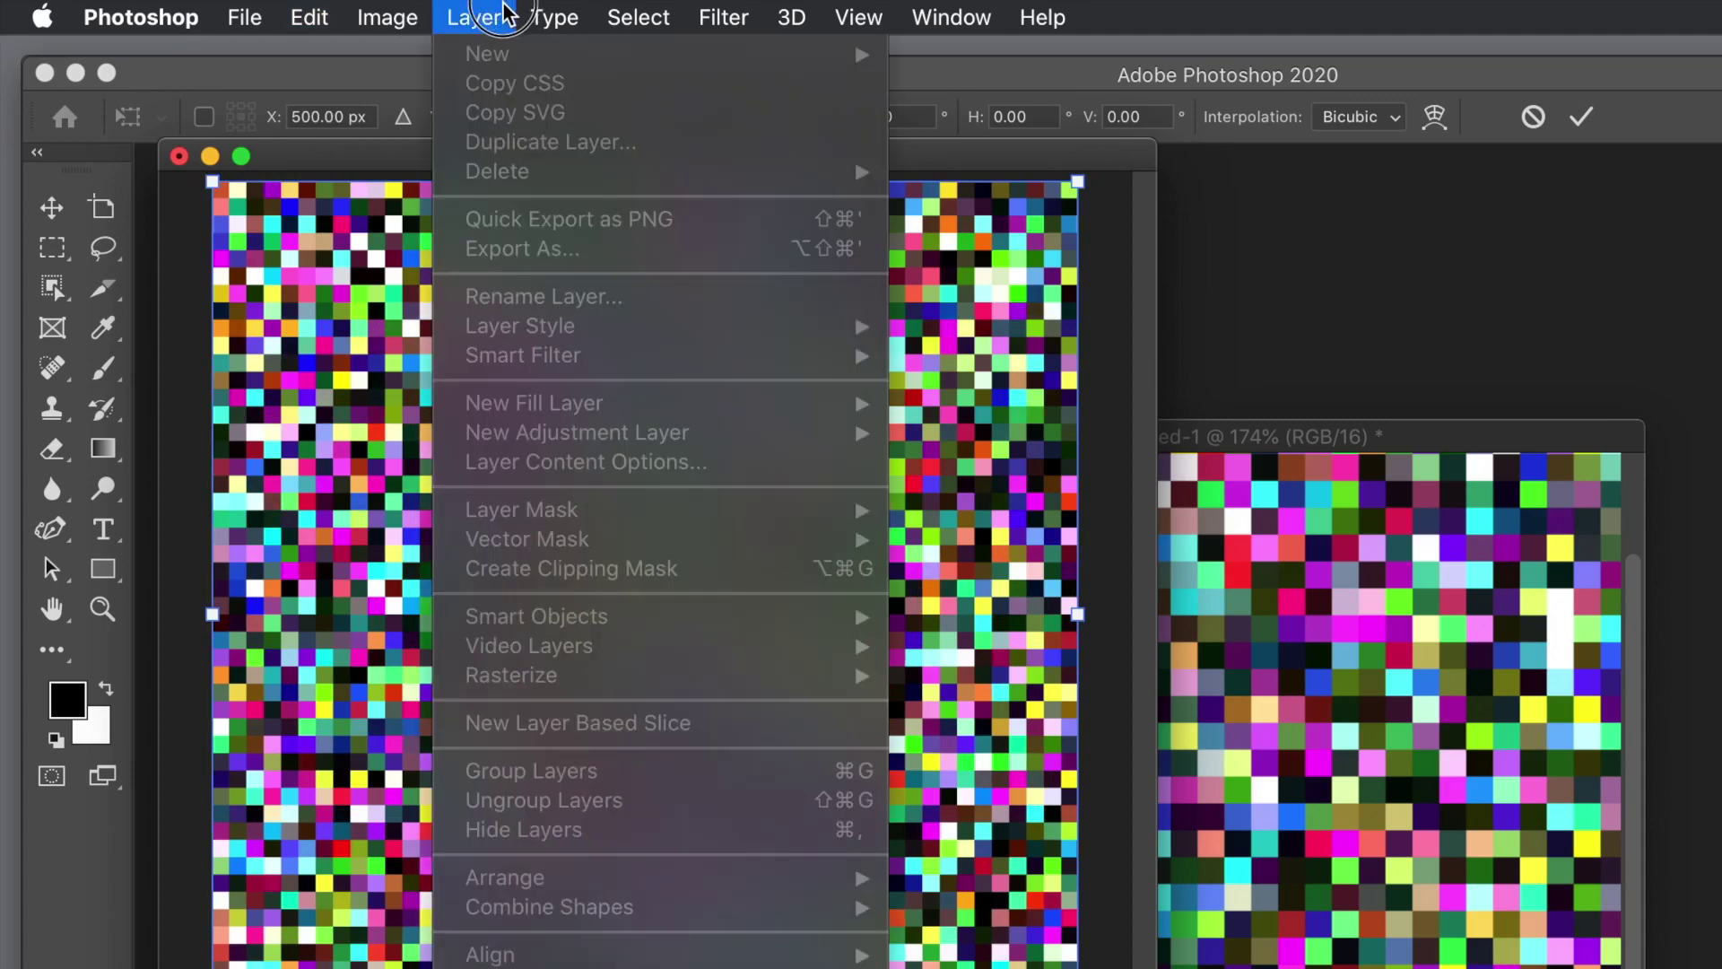
pyautogui.click(169, 296)
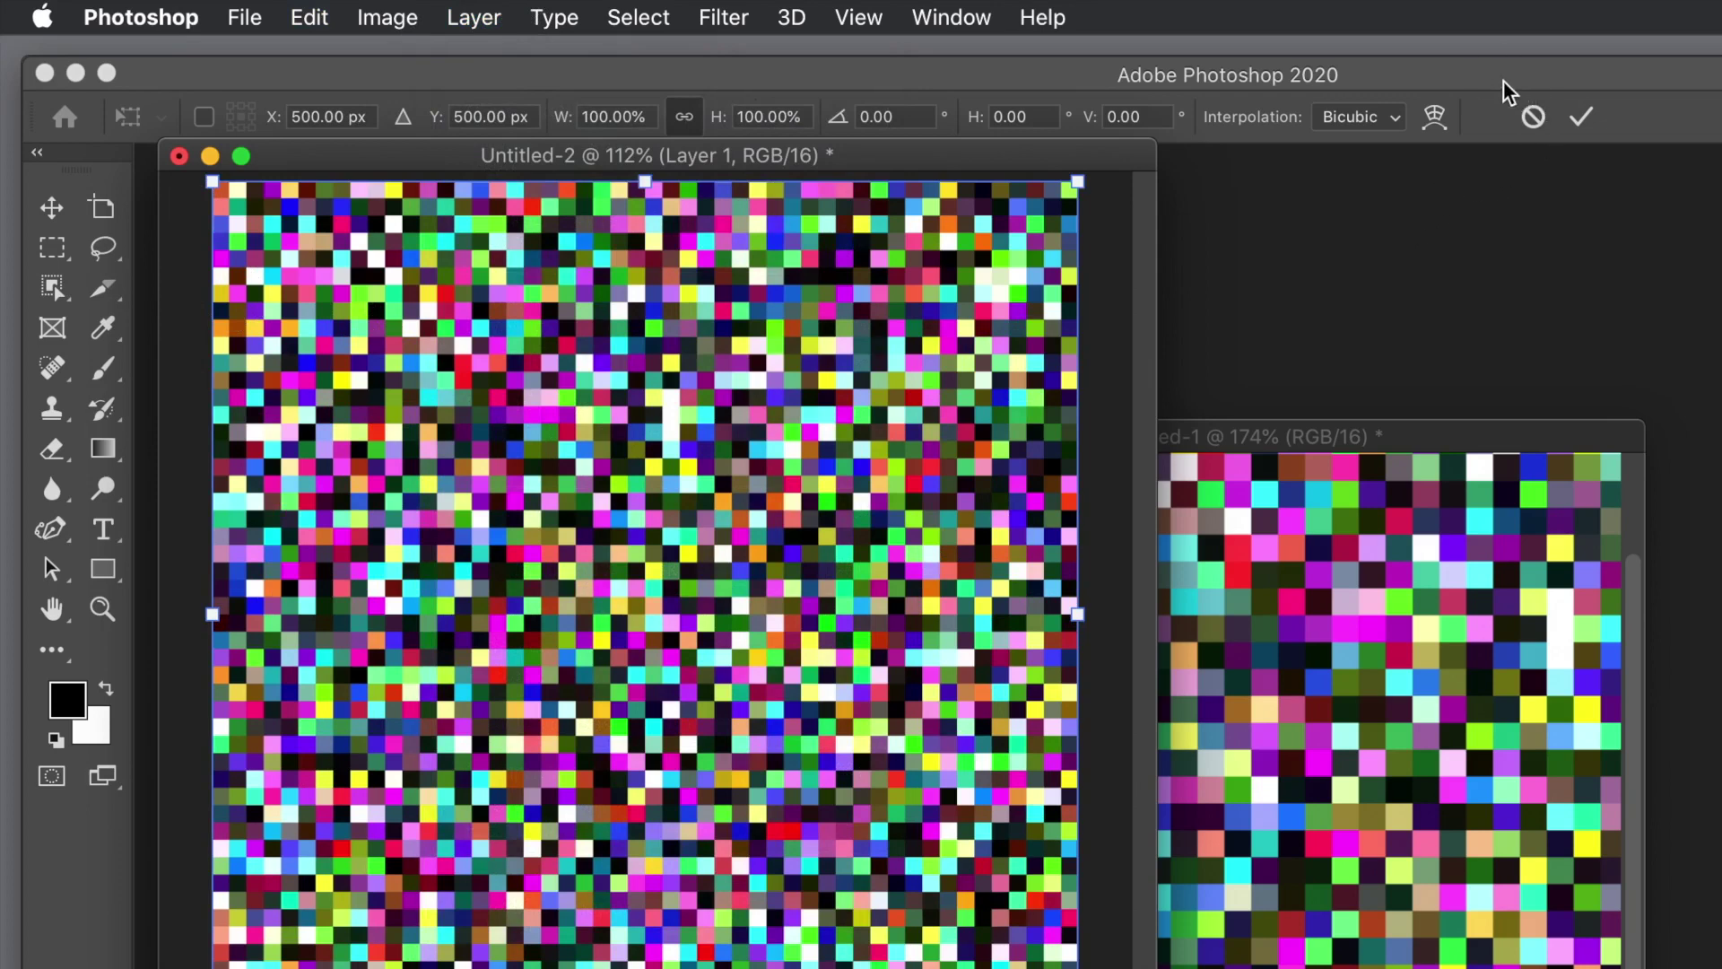
pyautogui.click(1583, 117)
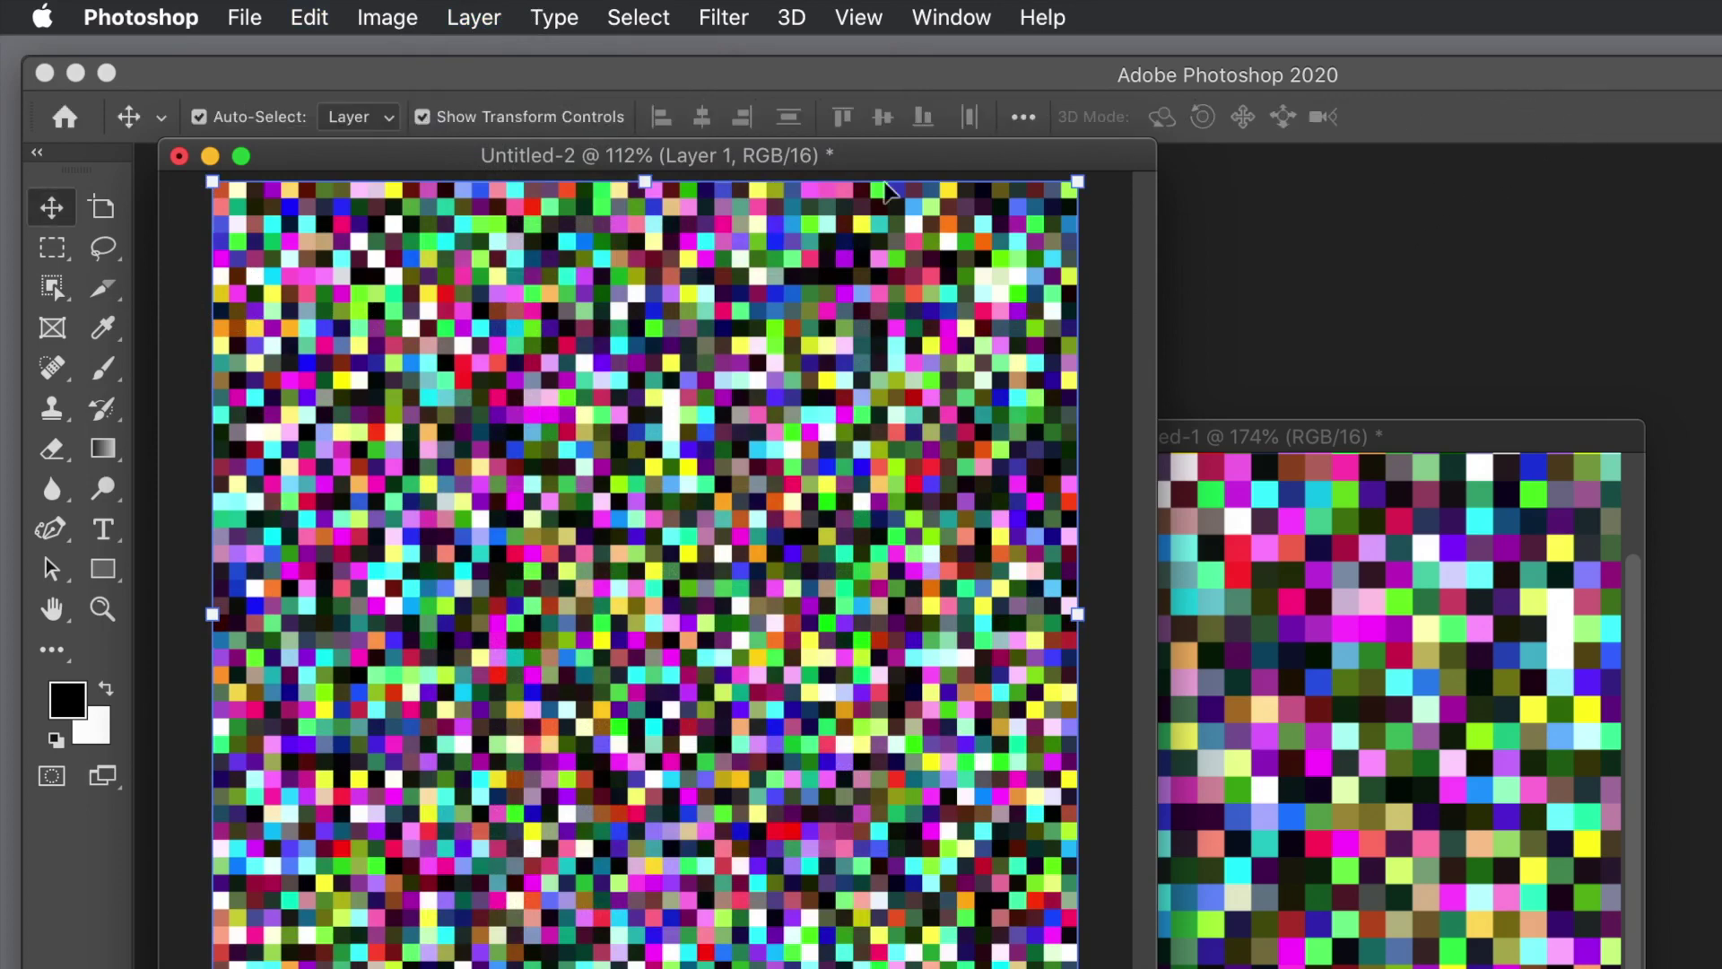
pyautogui.click(495, 18)
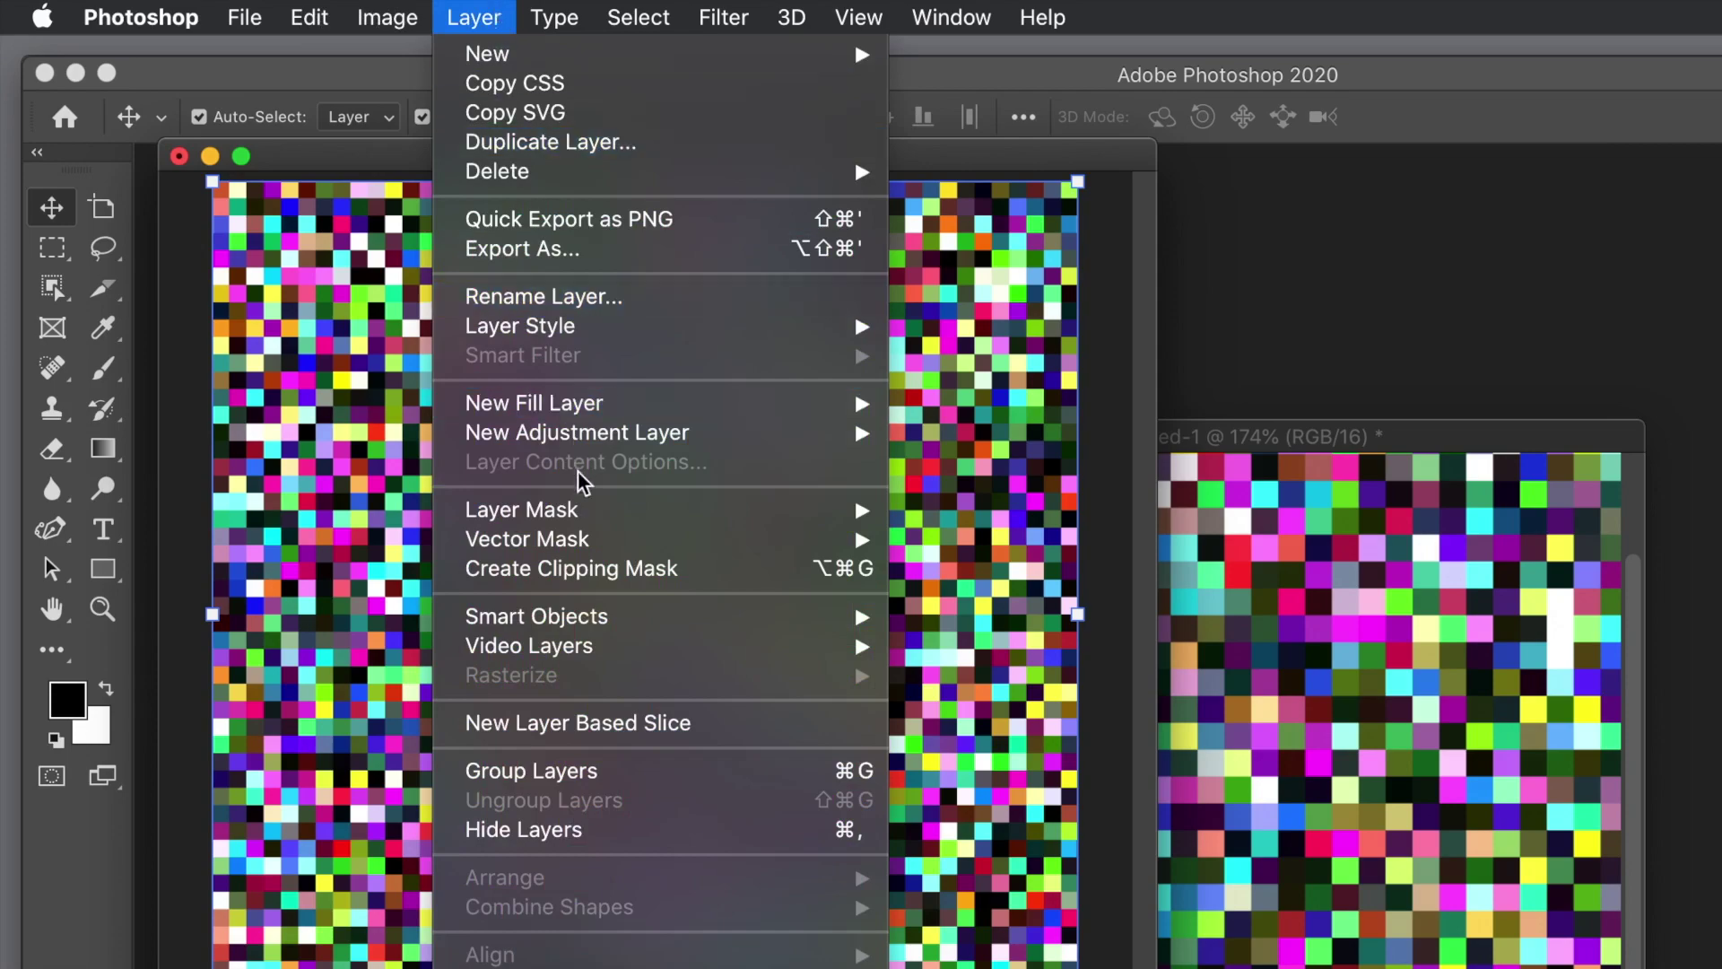
# Convert Layer 1's brick grid into a smart object.
pyautogui.moveTo(601, 628)
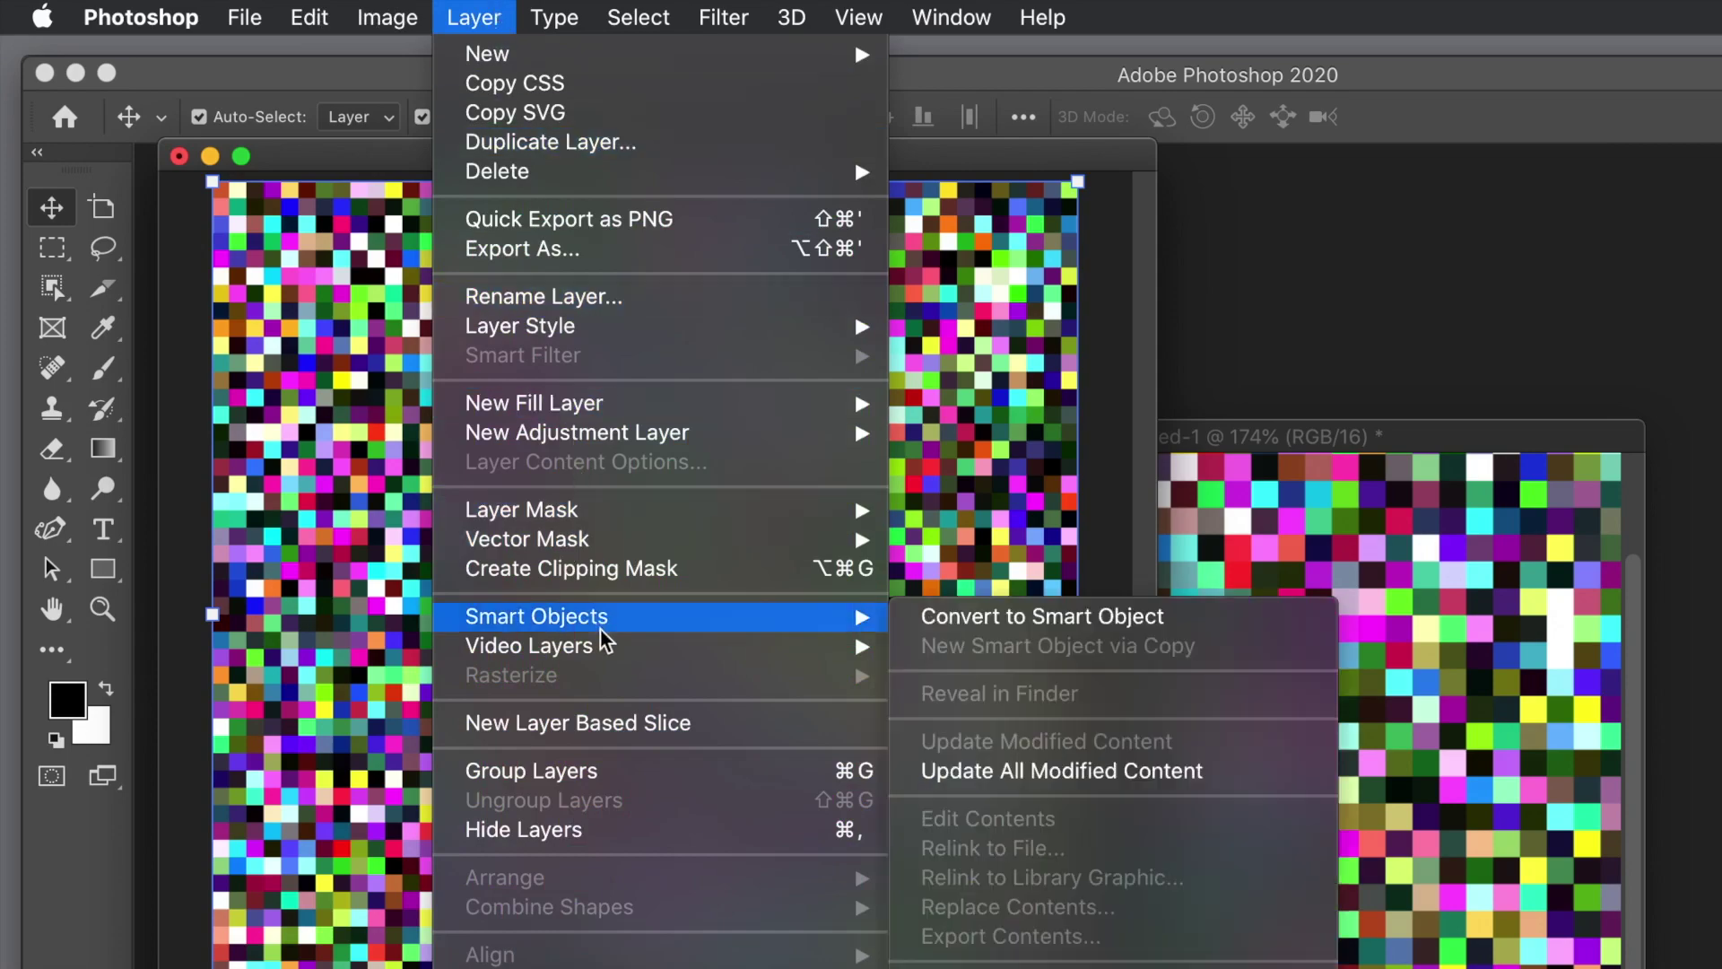
pyautogui.click(1008, 631)
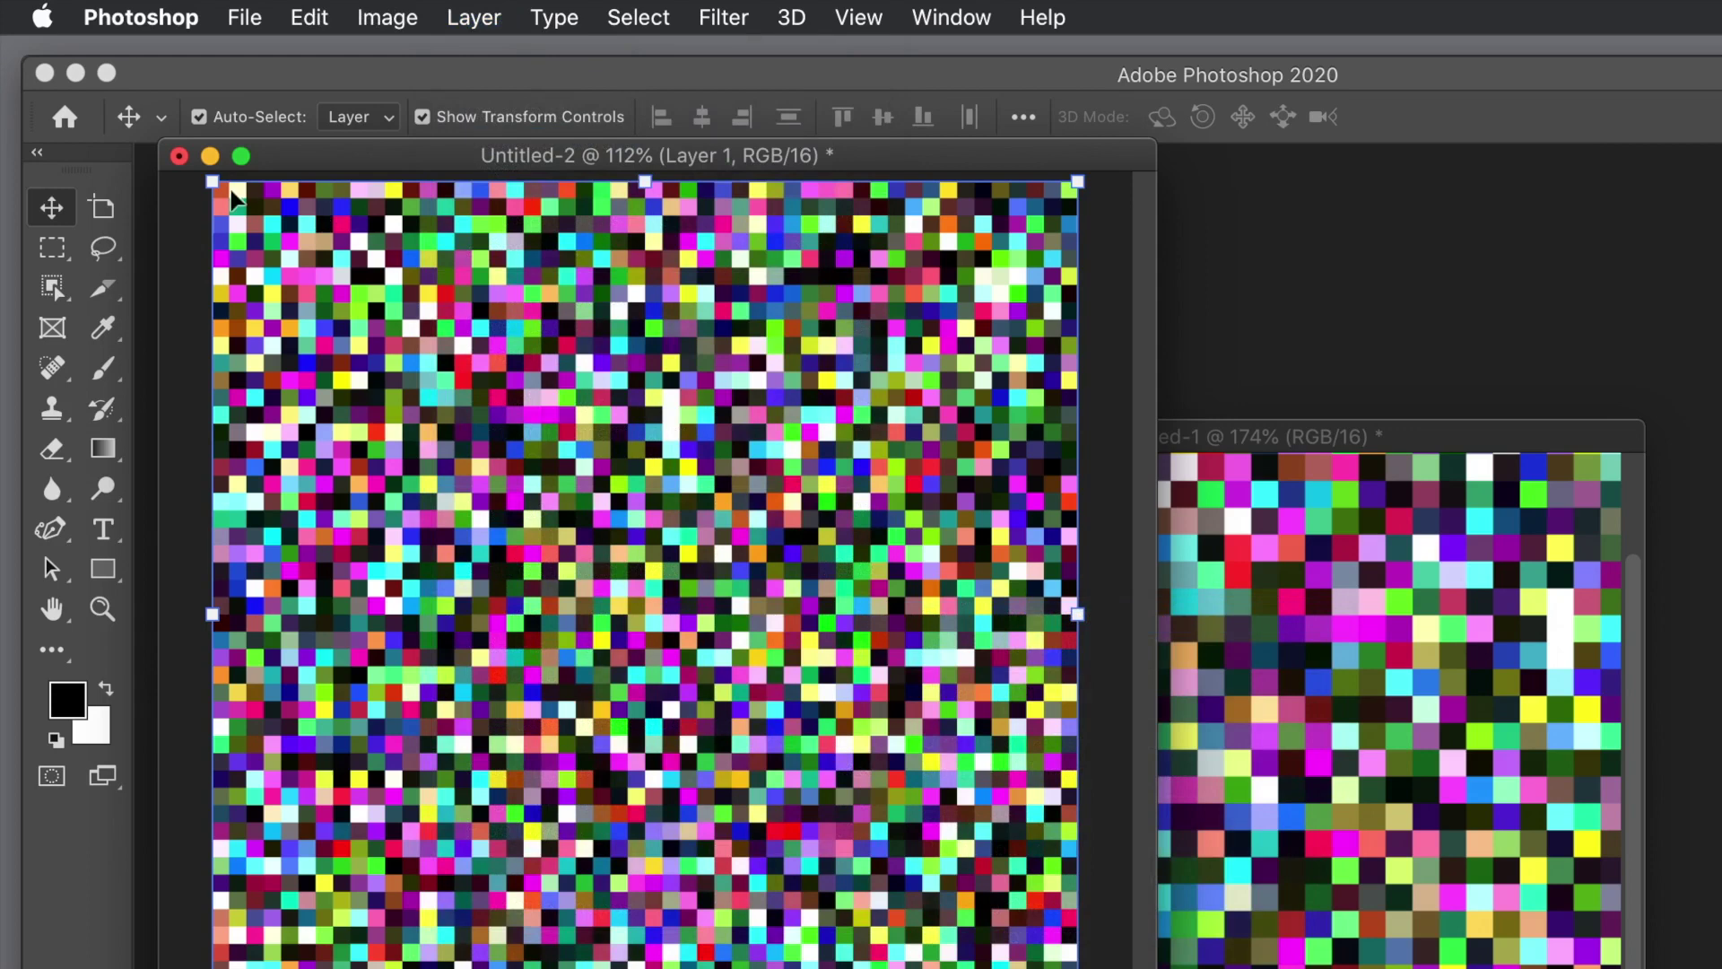
pyautogui.click(250, 219)
# Scale the grid to about 84%, reposition it, and rotate it roughly 37° diagonally.
pyautogui.moveTo(250, 219); pyautogui.dragTo(606, 491)
pyautogui.moveTo(762, 638); pyautogui.dragTo(450, 396)
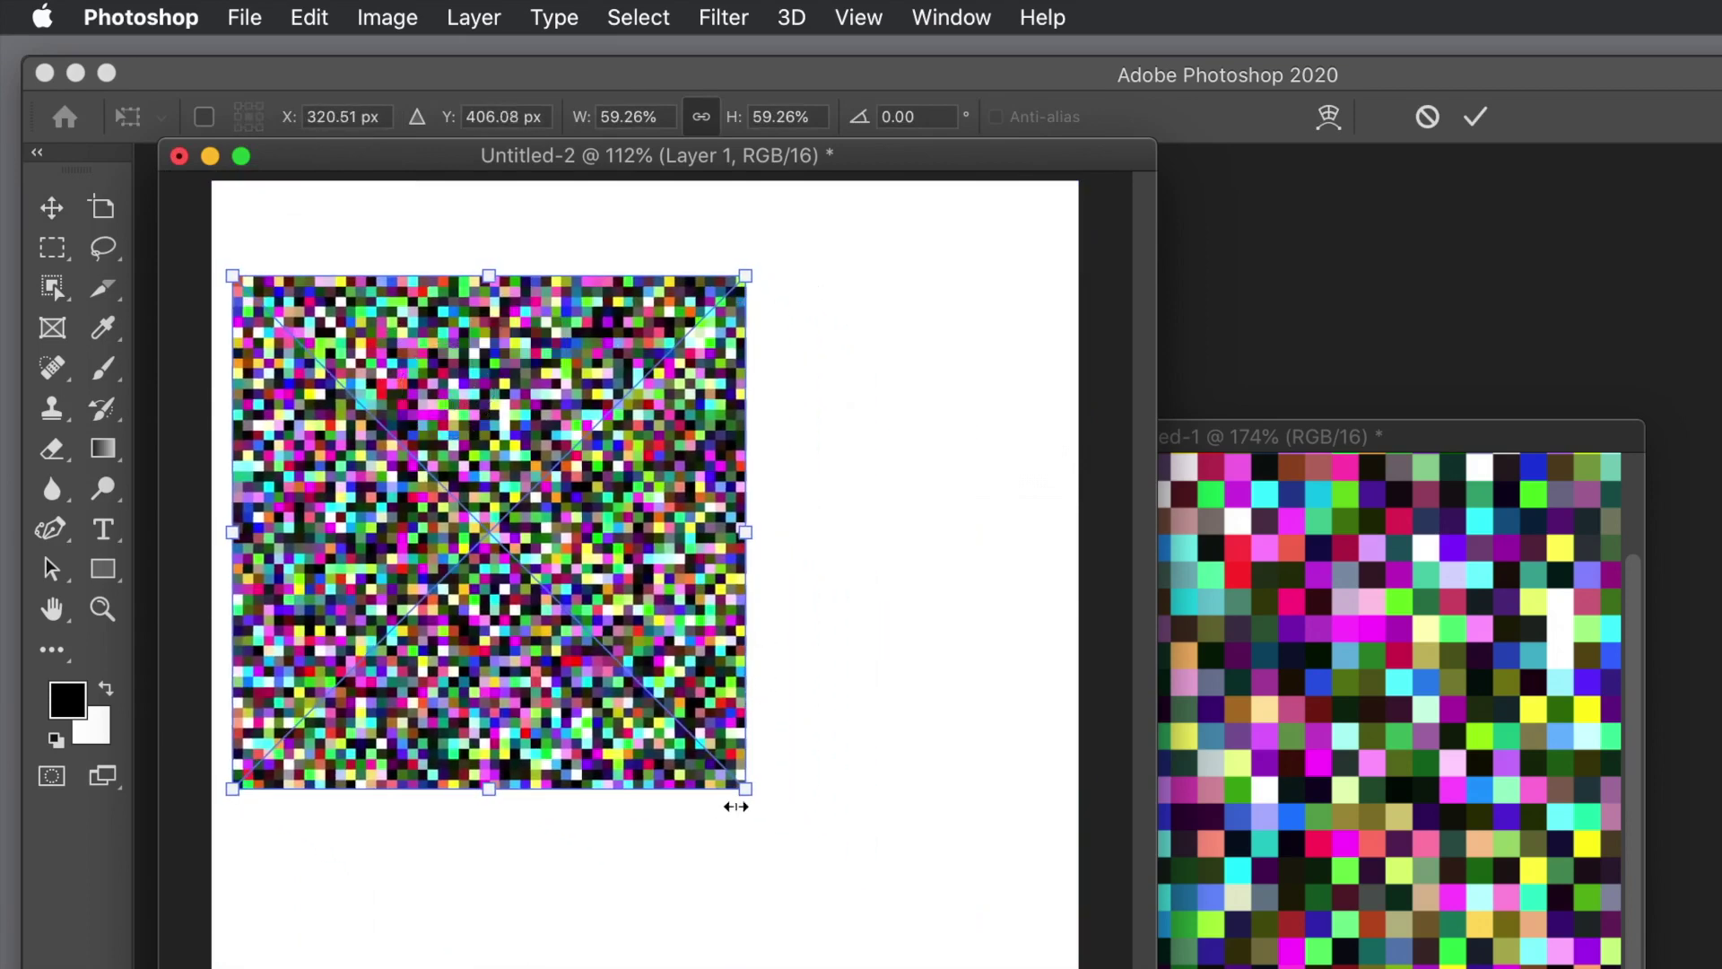
pyautogui.moveTo(740, 795); pyautogui.dragTo(948, 961)
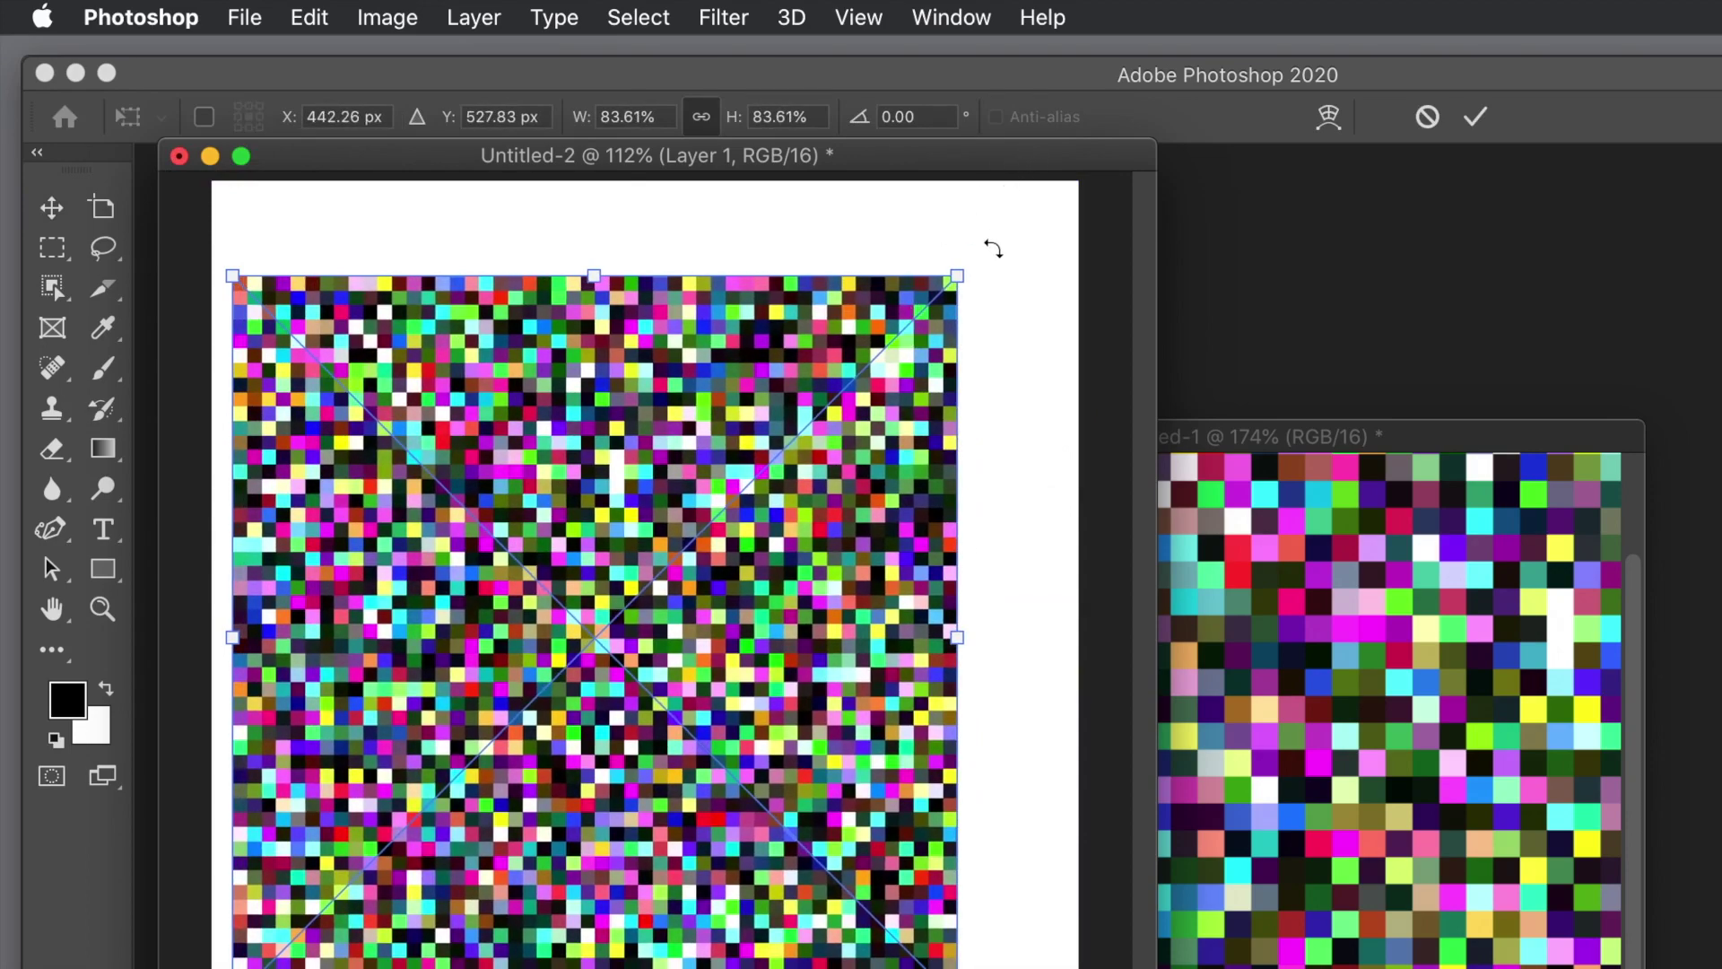
pyautogui.moveTo(1053, 350); pyautogui.dragTo(1101, 627)
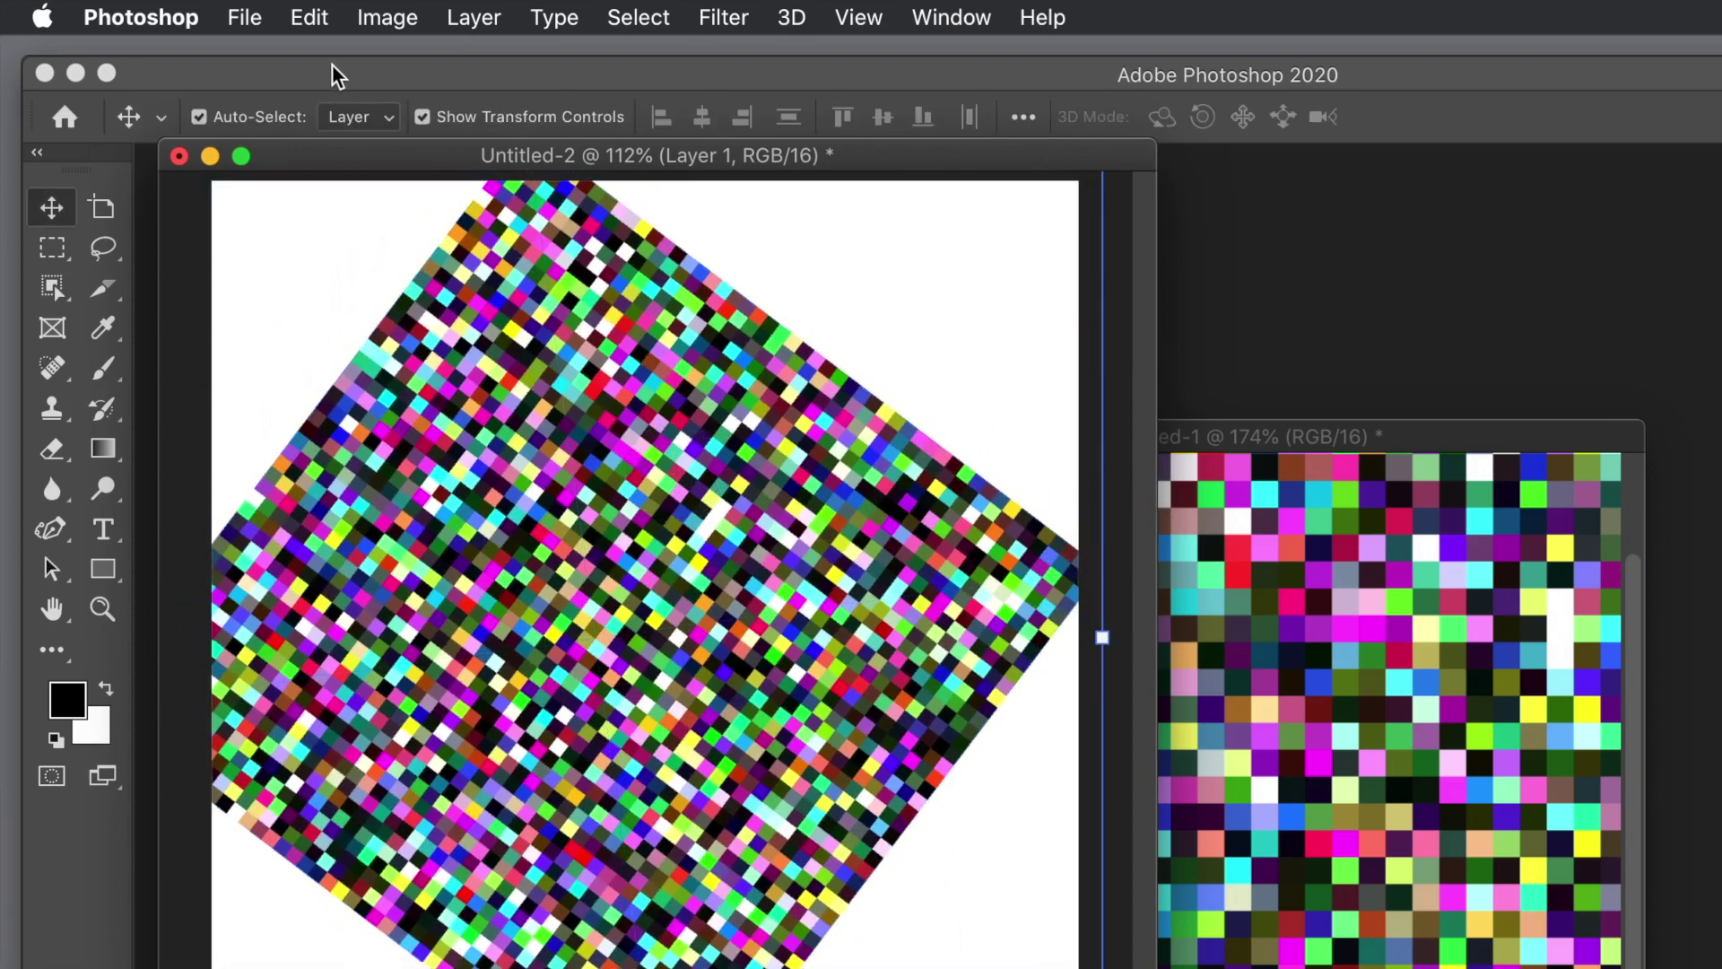
pyautogui.click(315, 22)
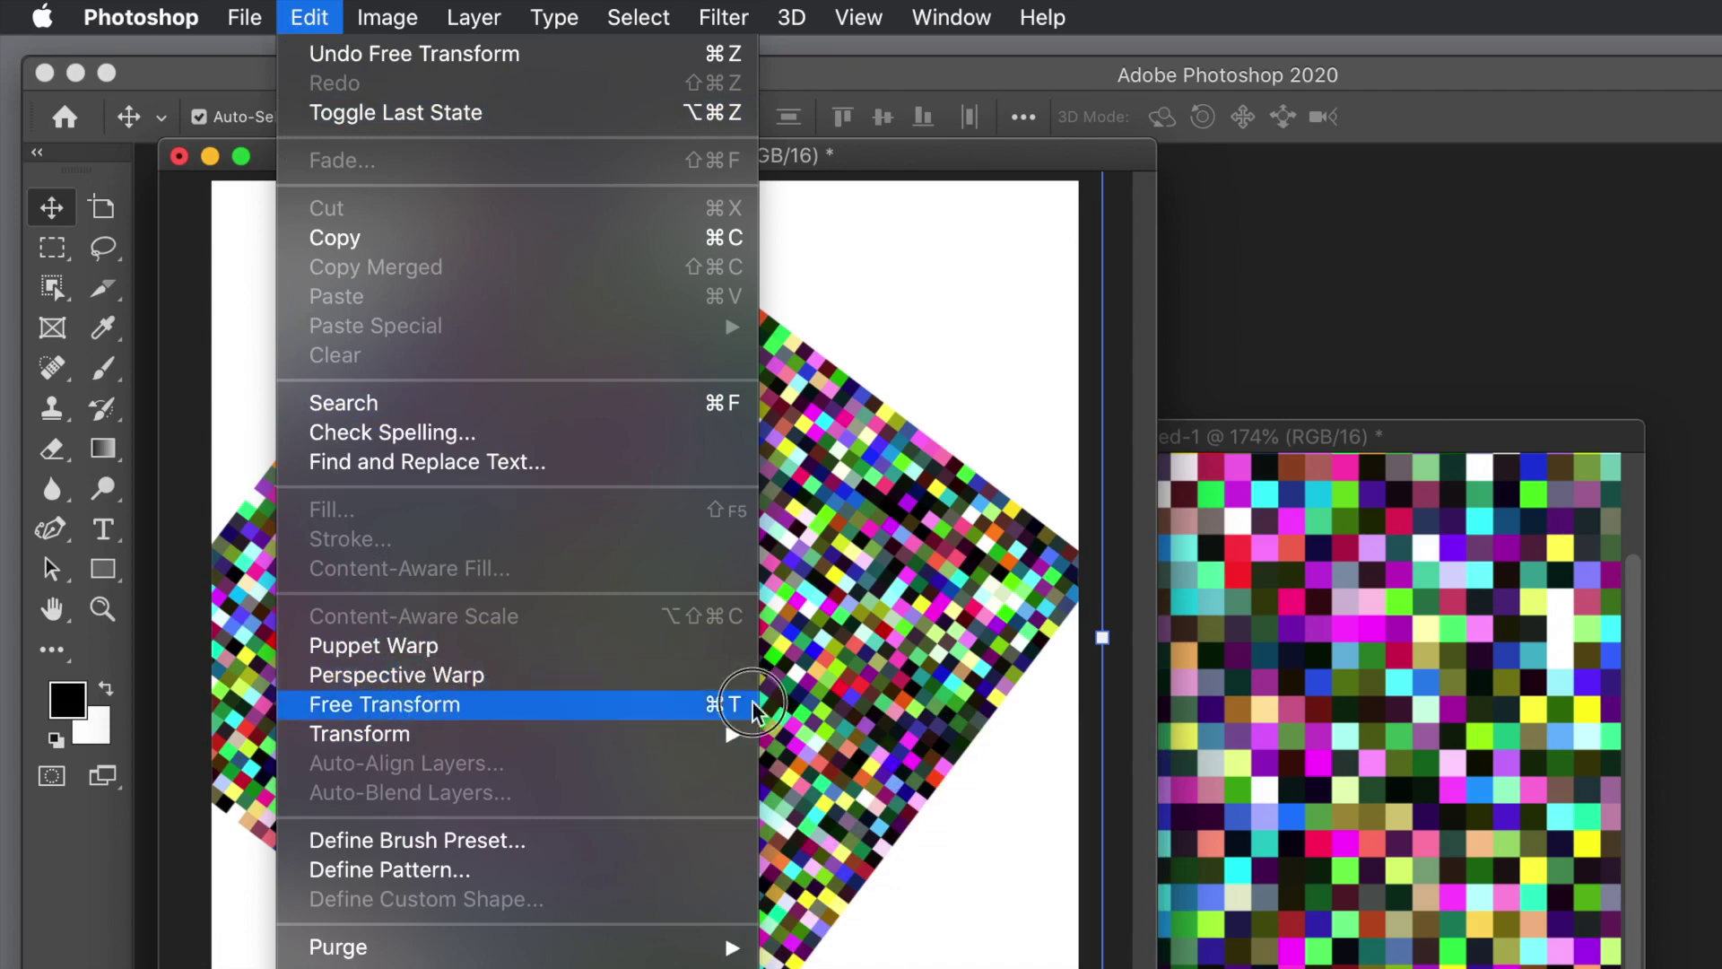
# Put the rotated grid into Warp mode and split the warp mesh vertically.
pyautogui.moveTo(698, 736)
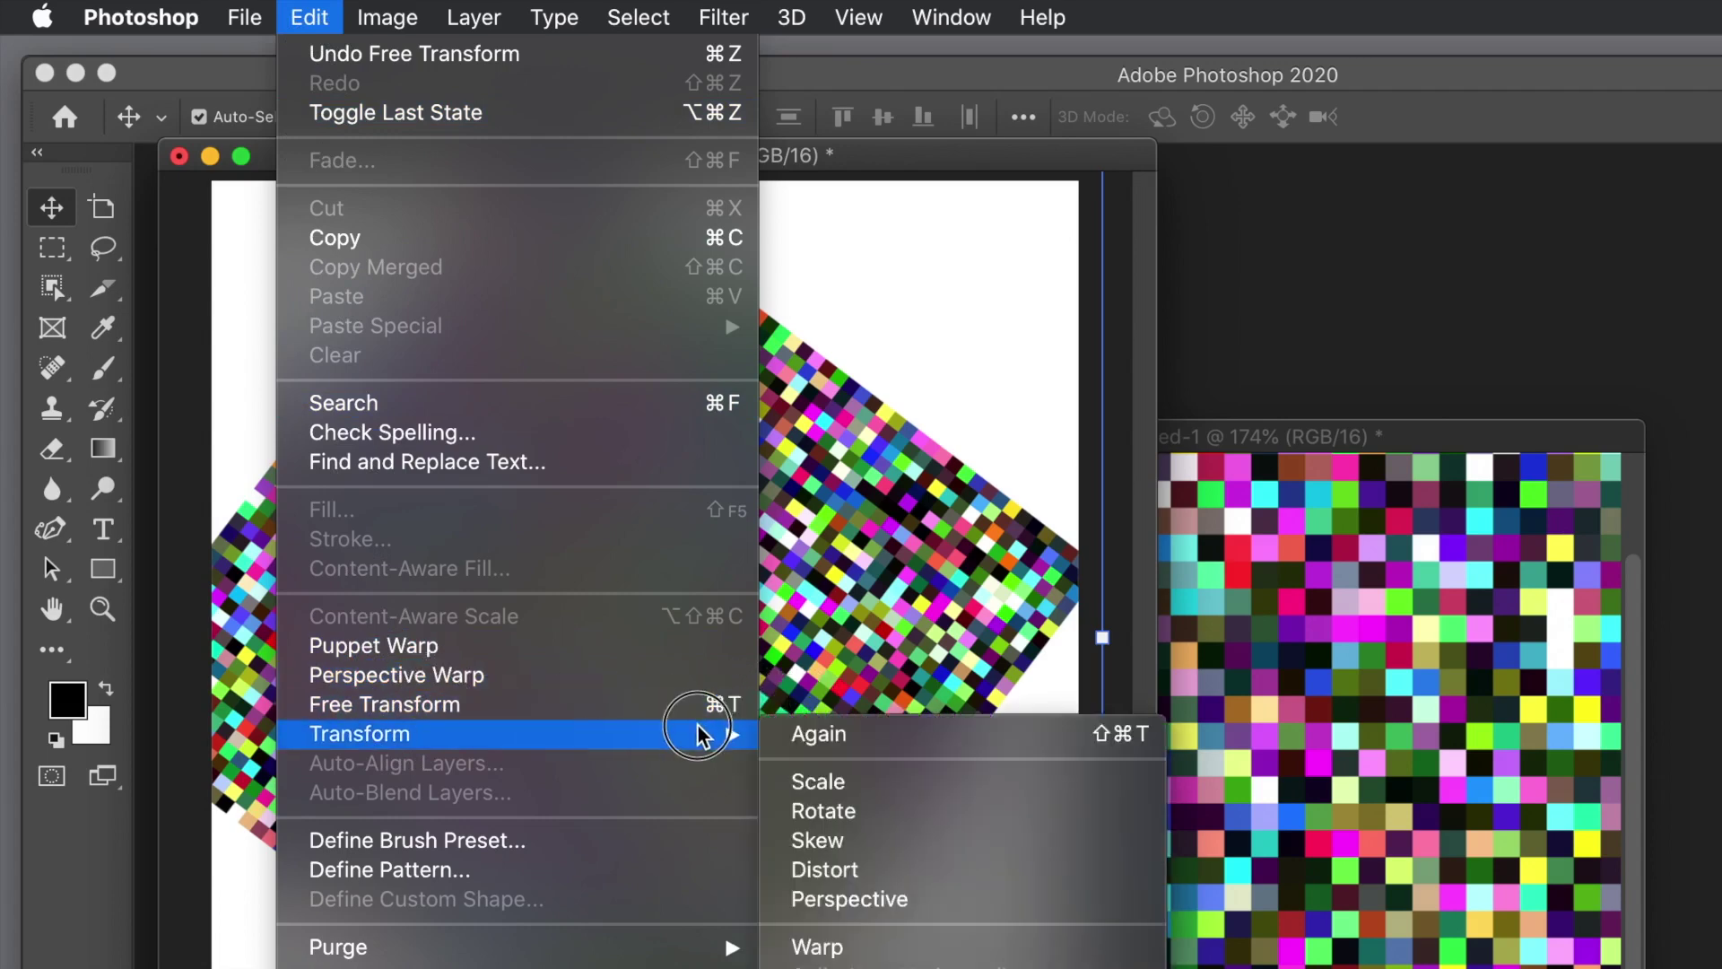
pyautogui.click(881, 947)
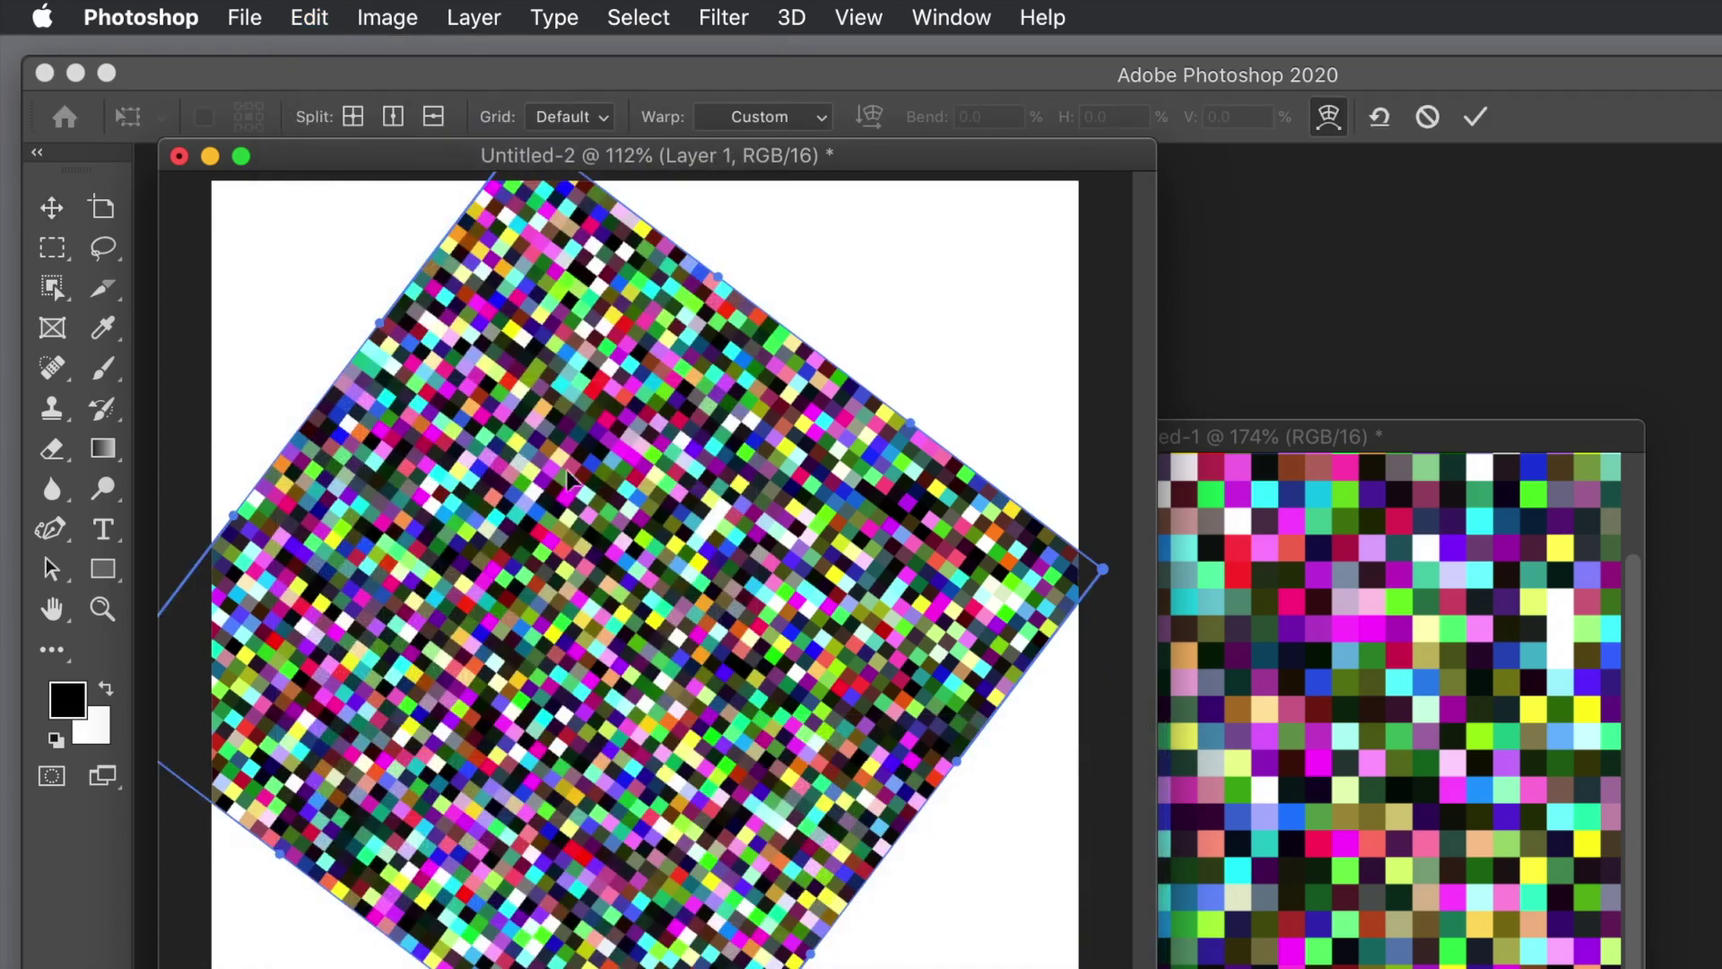
pyautogui.rightClick(540, 390)
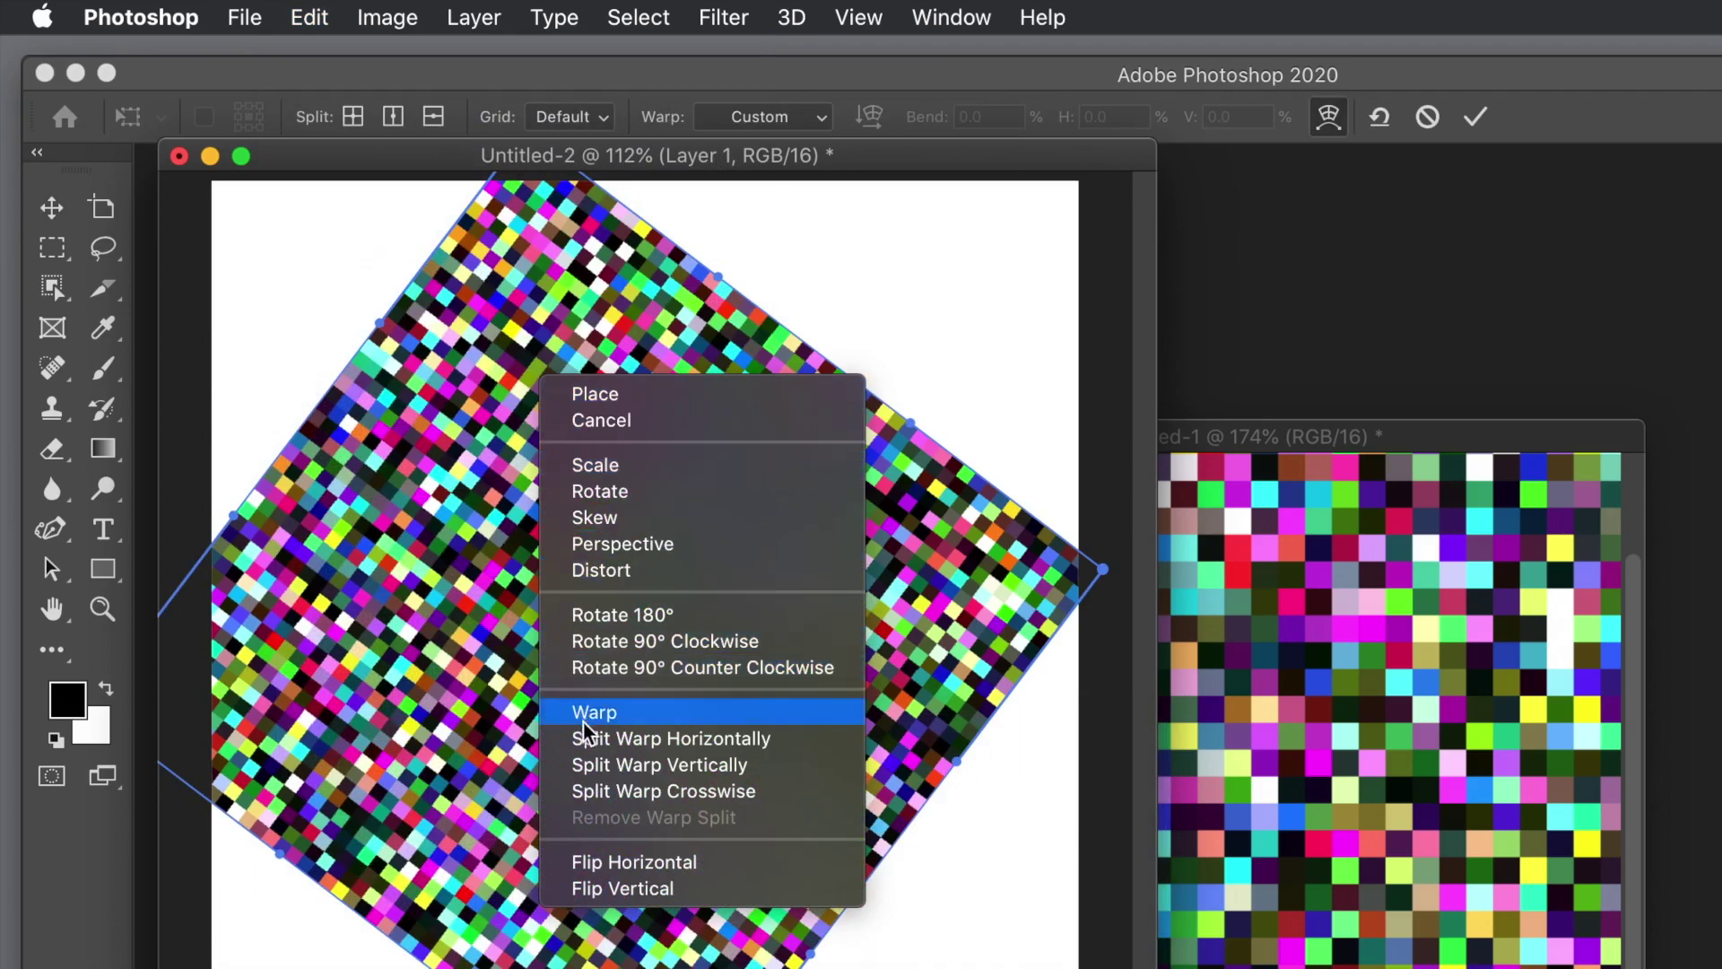
pyautogui.click(599, 767)
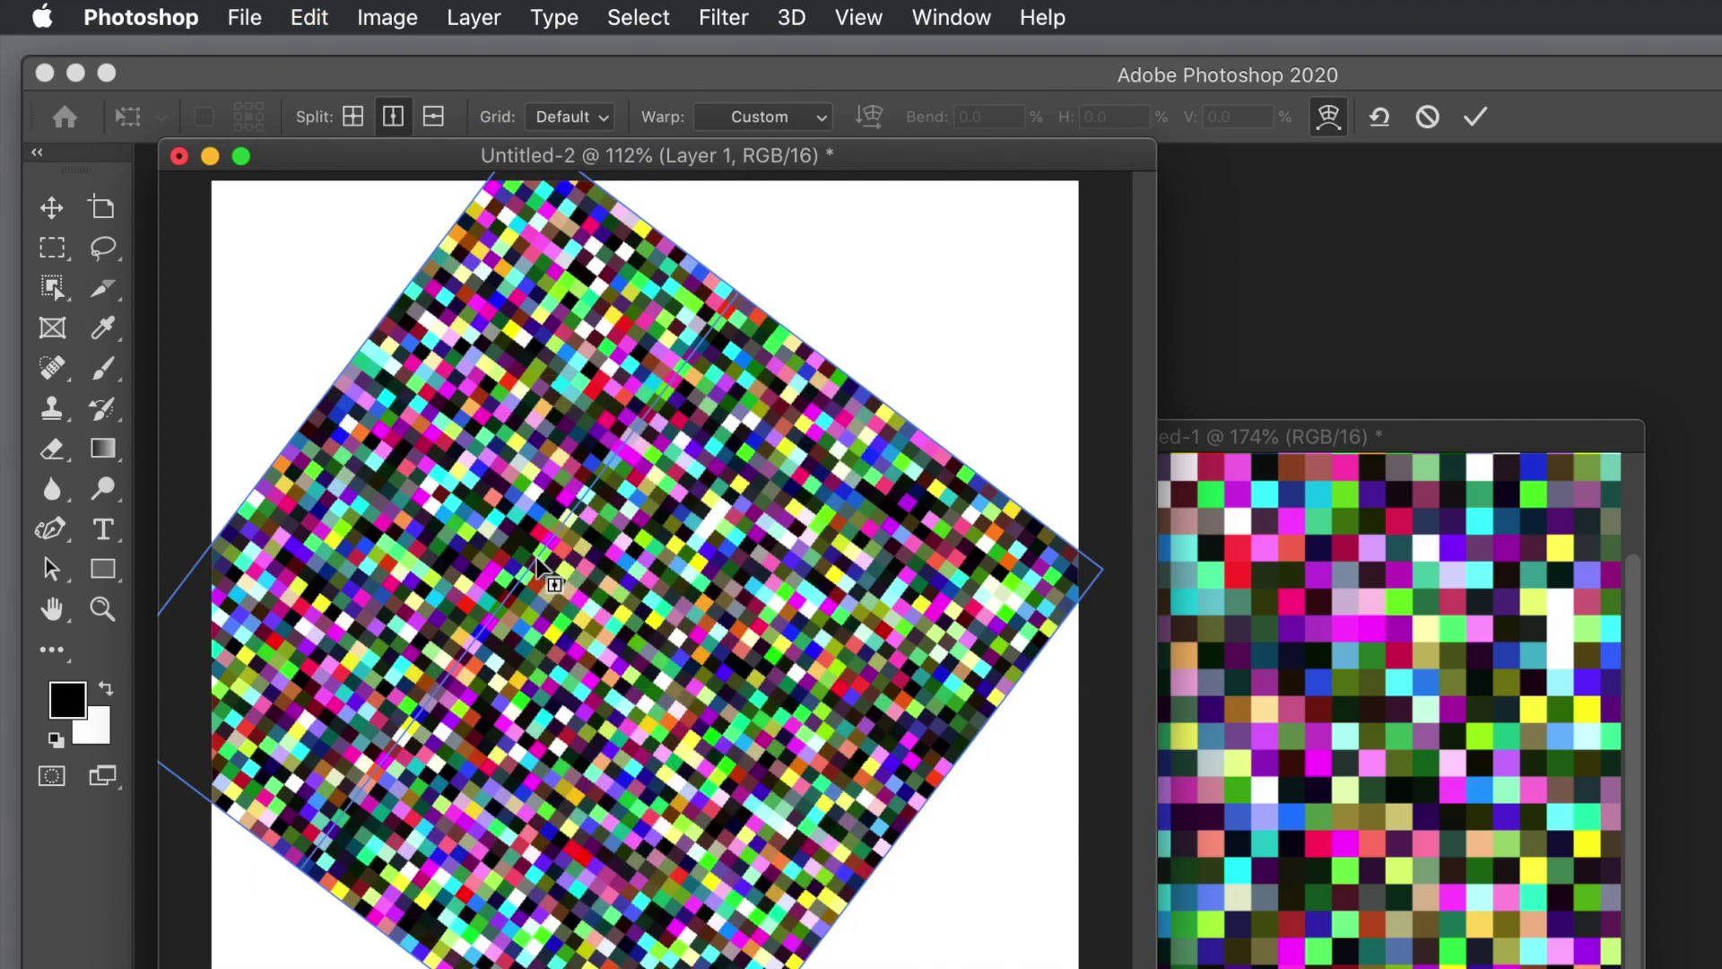
pyautogui.rightClick(750, 697)
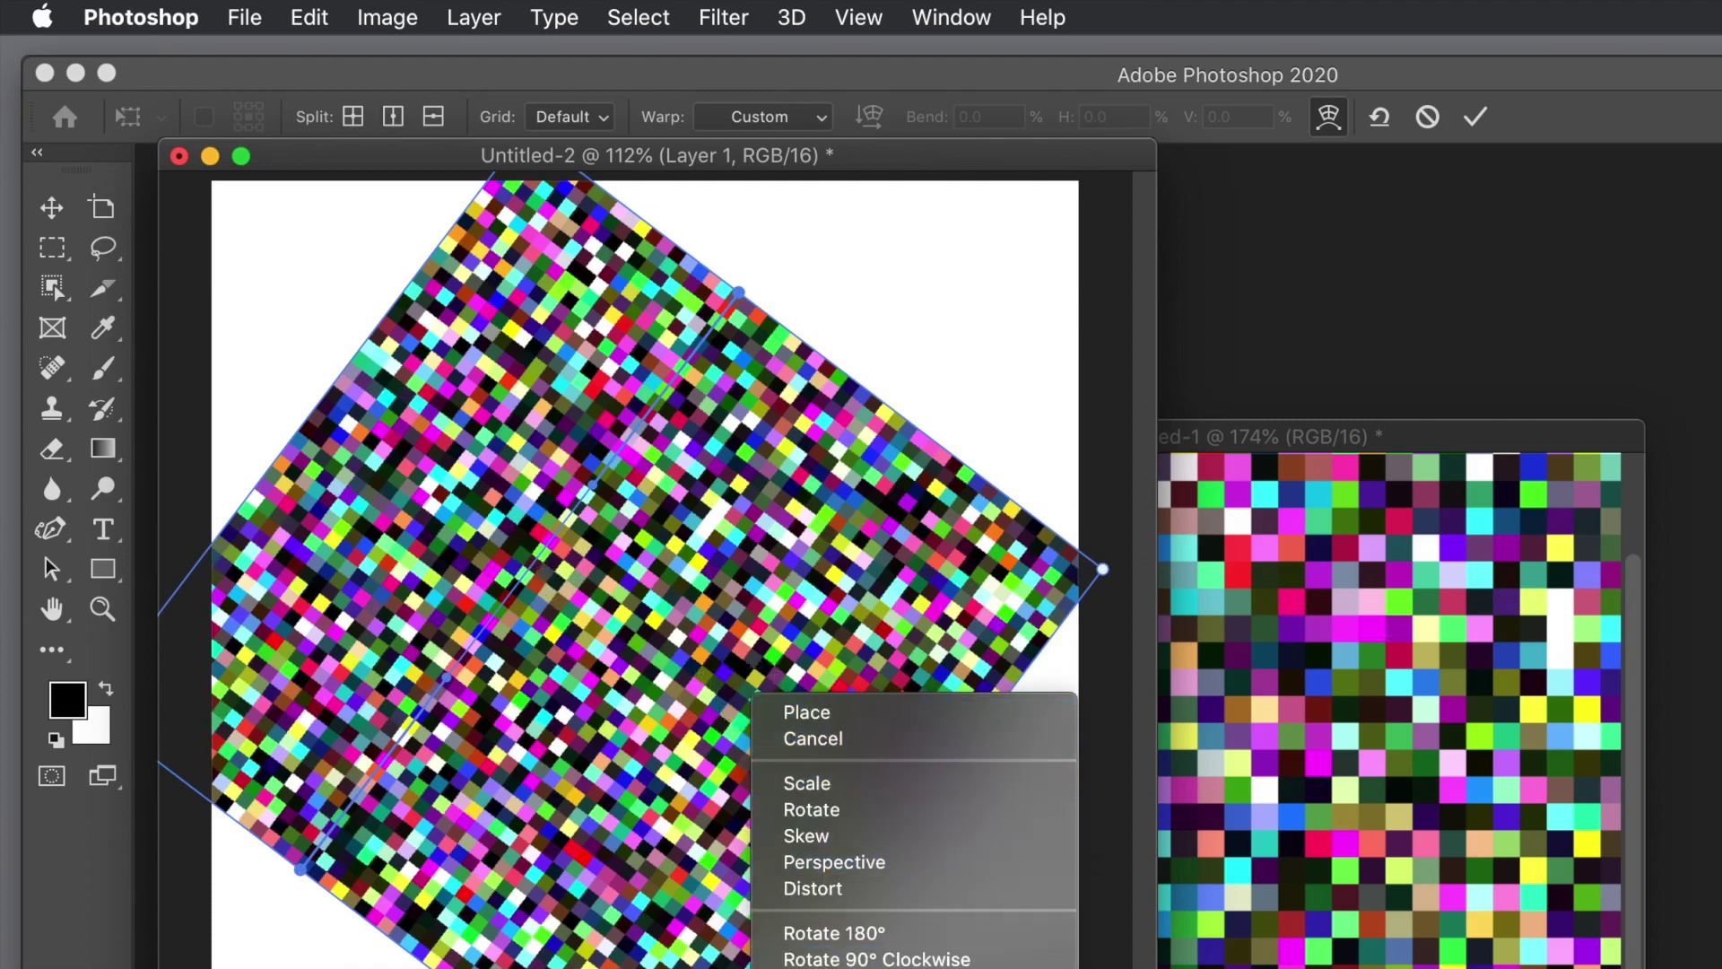
pyautogui.click(861, 968)
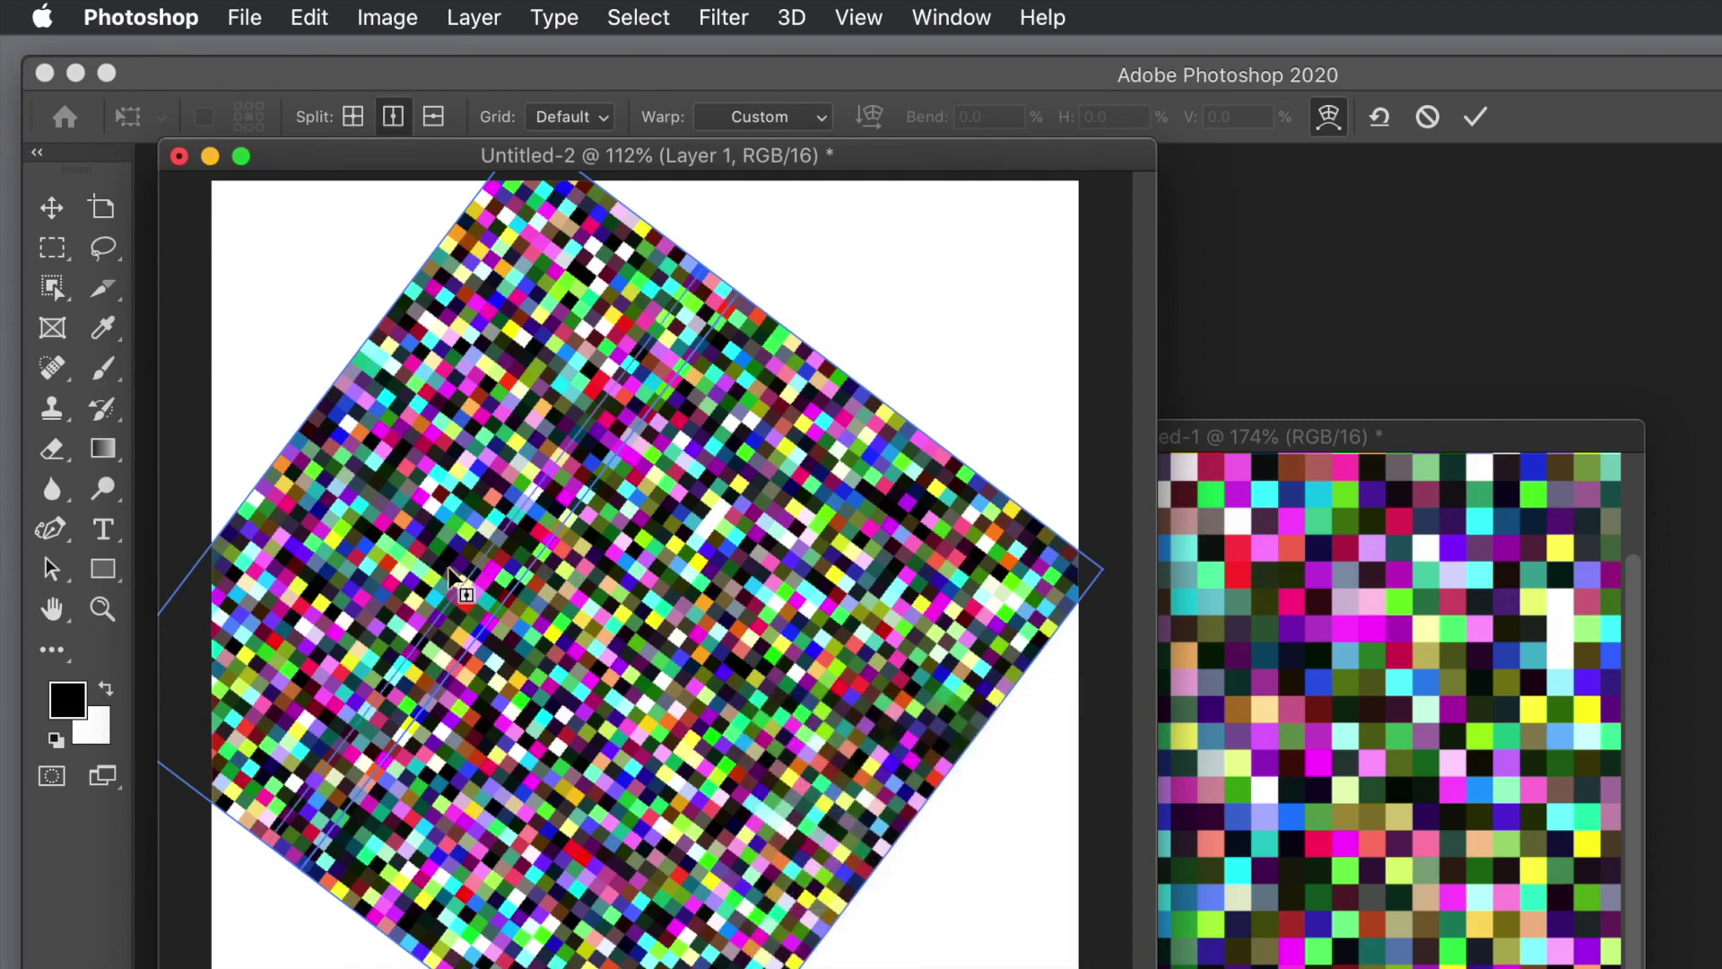
# Add a vertical split and drag mesh points into a wavy fold reaching the top and right edges.
pyautogui.click(675, 716)
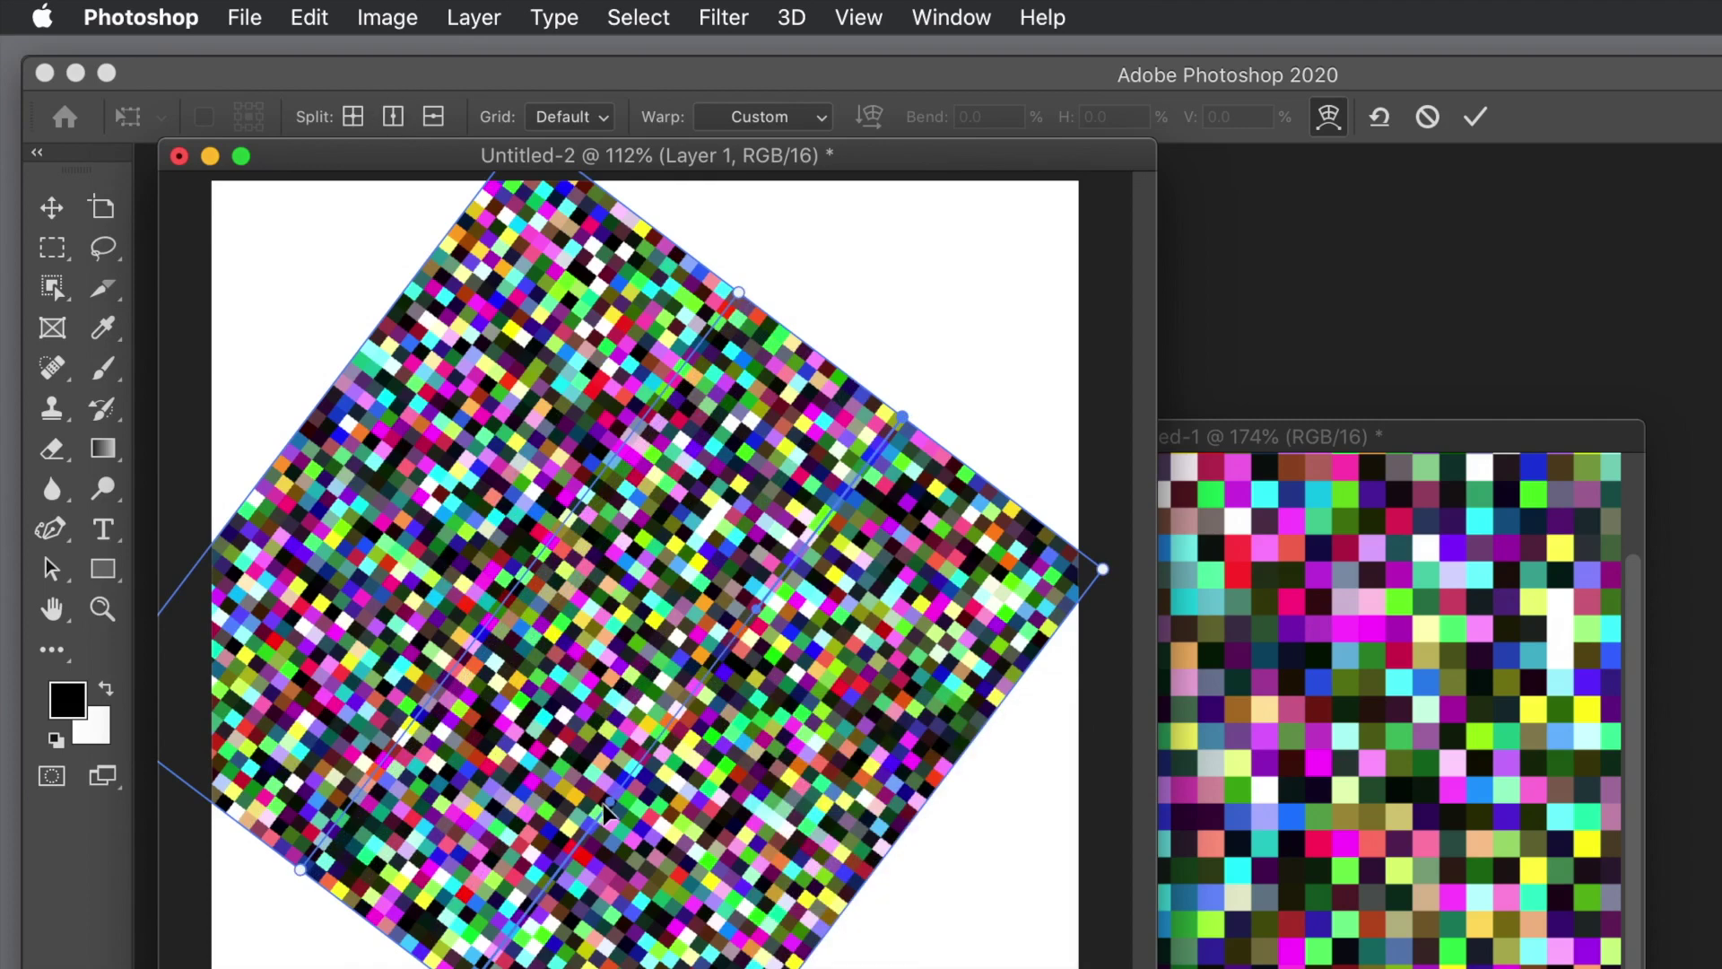
pyautogui.moveTo(611, 812); pyautogui.dragTo(531, 674)
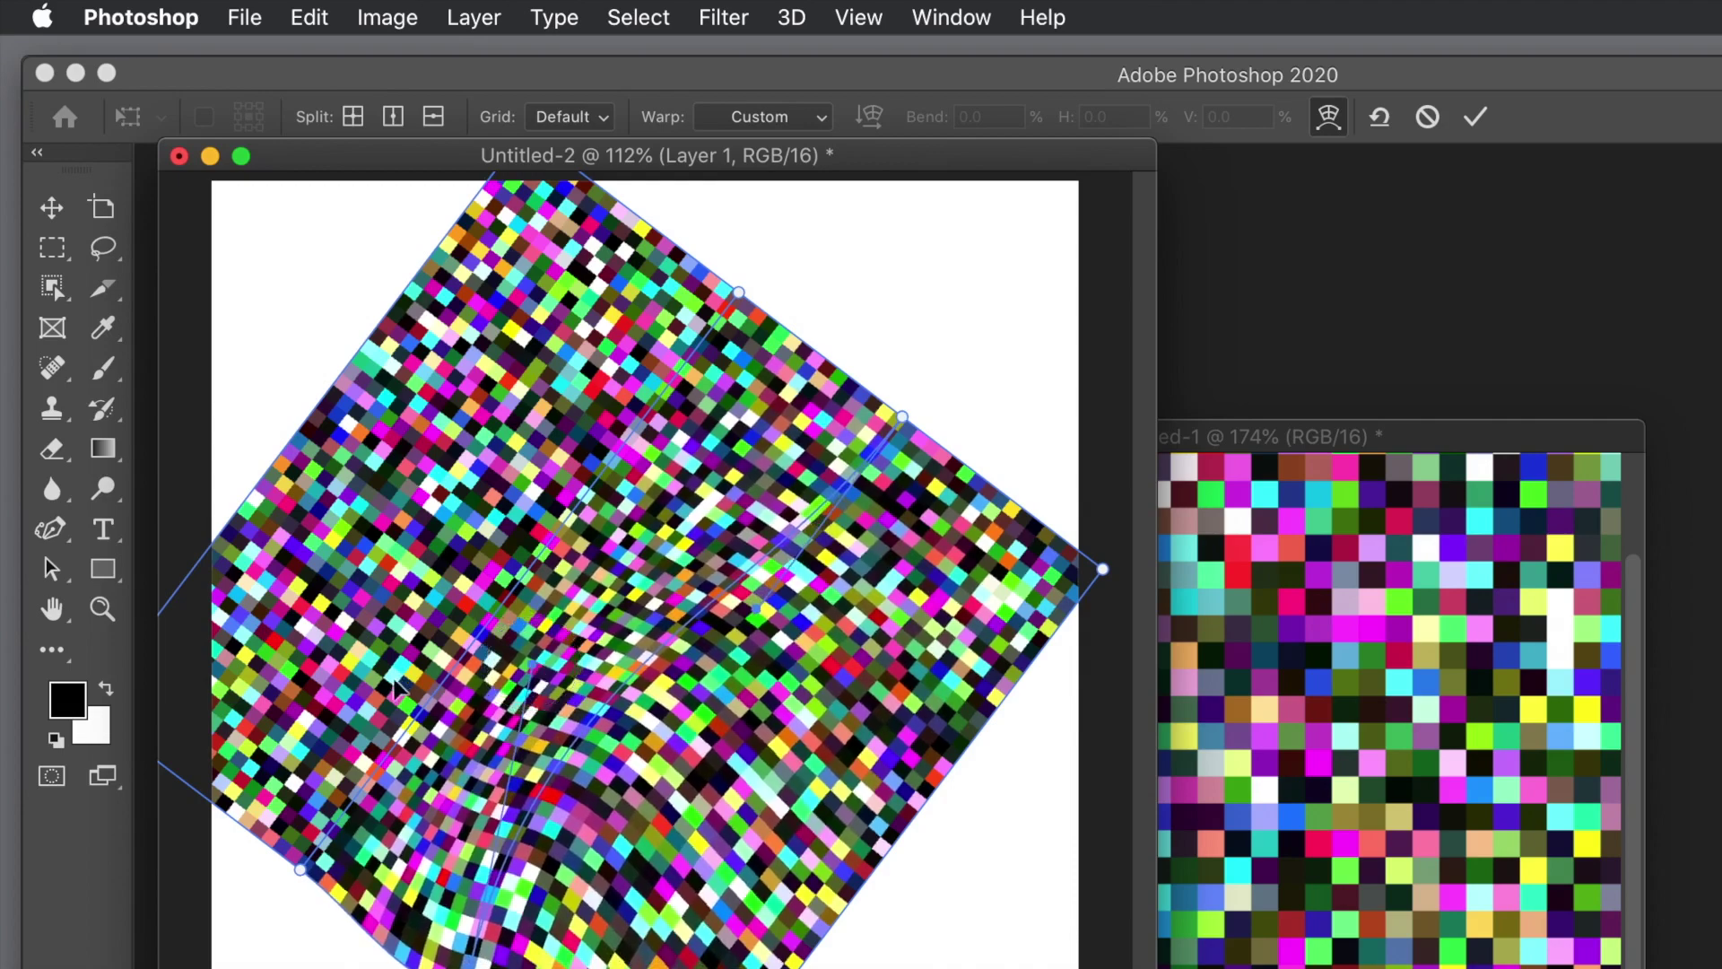
pyautogui.moveTo(387, 767); pyautogui.dragTo(470, 576)
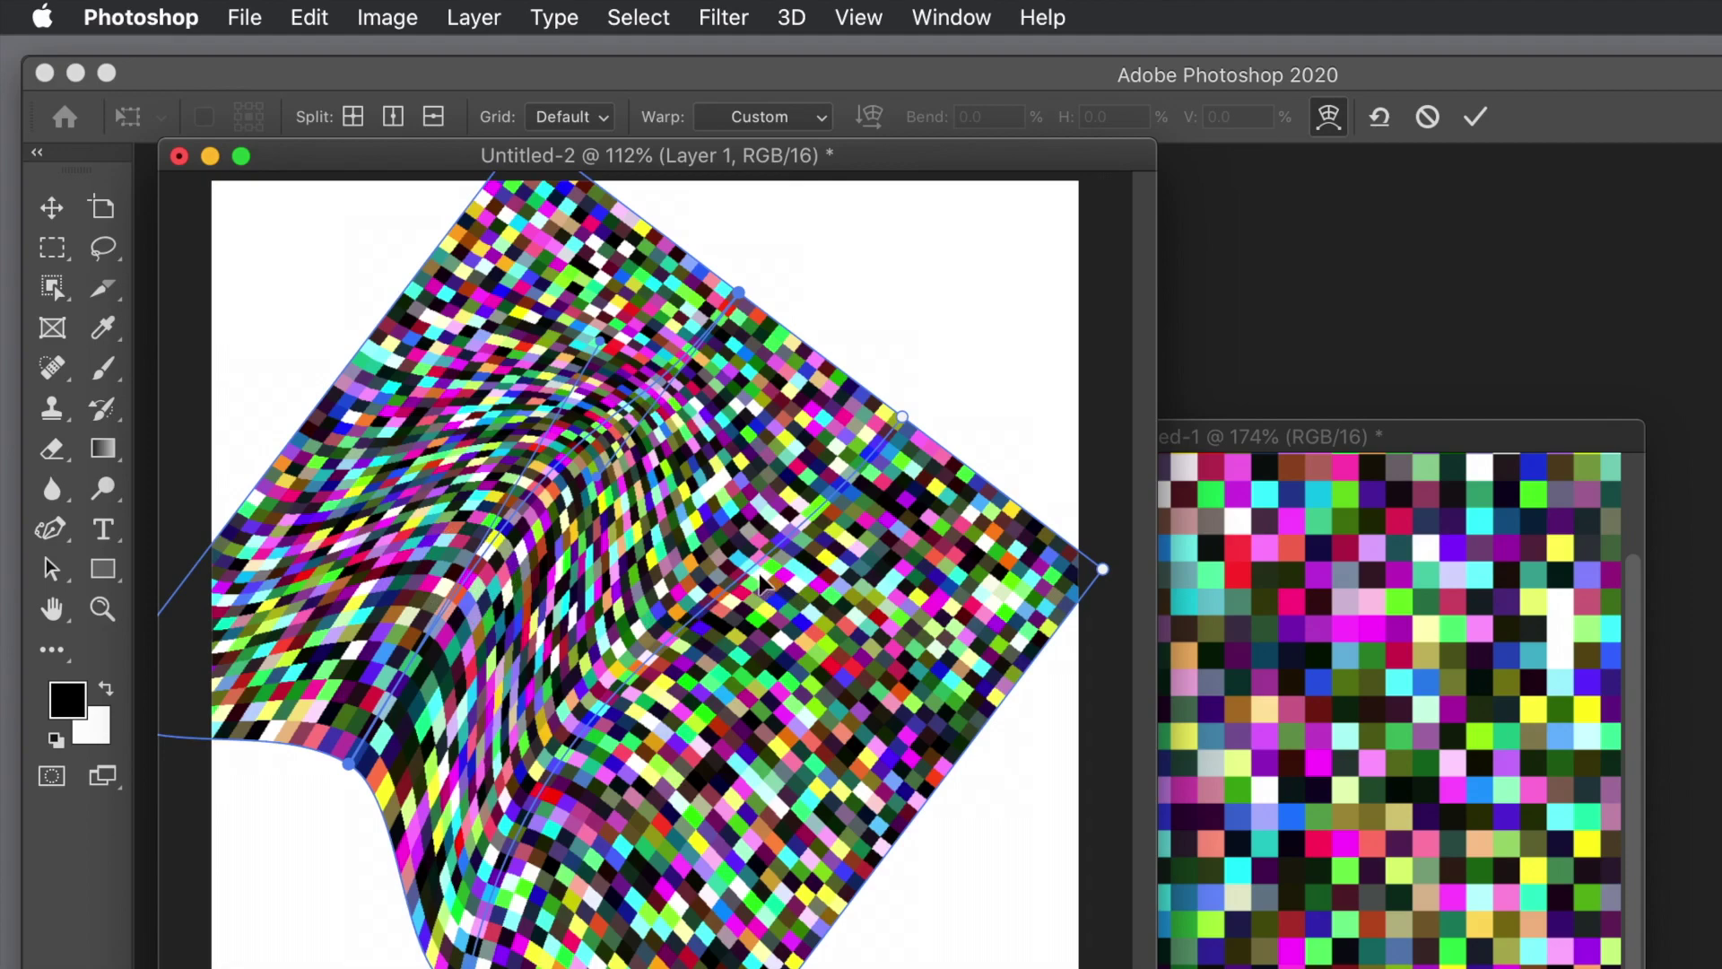
pyautogui.moveTo(752, 578); pyautogui.dragTo(852, 610)
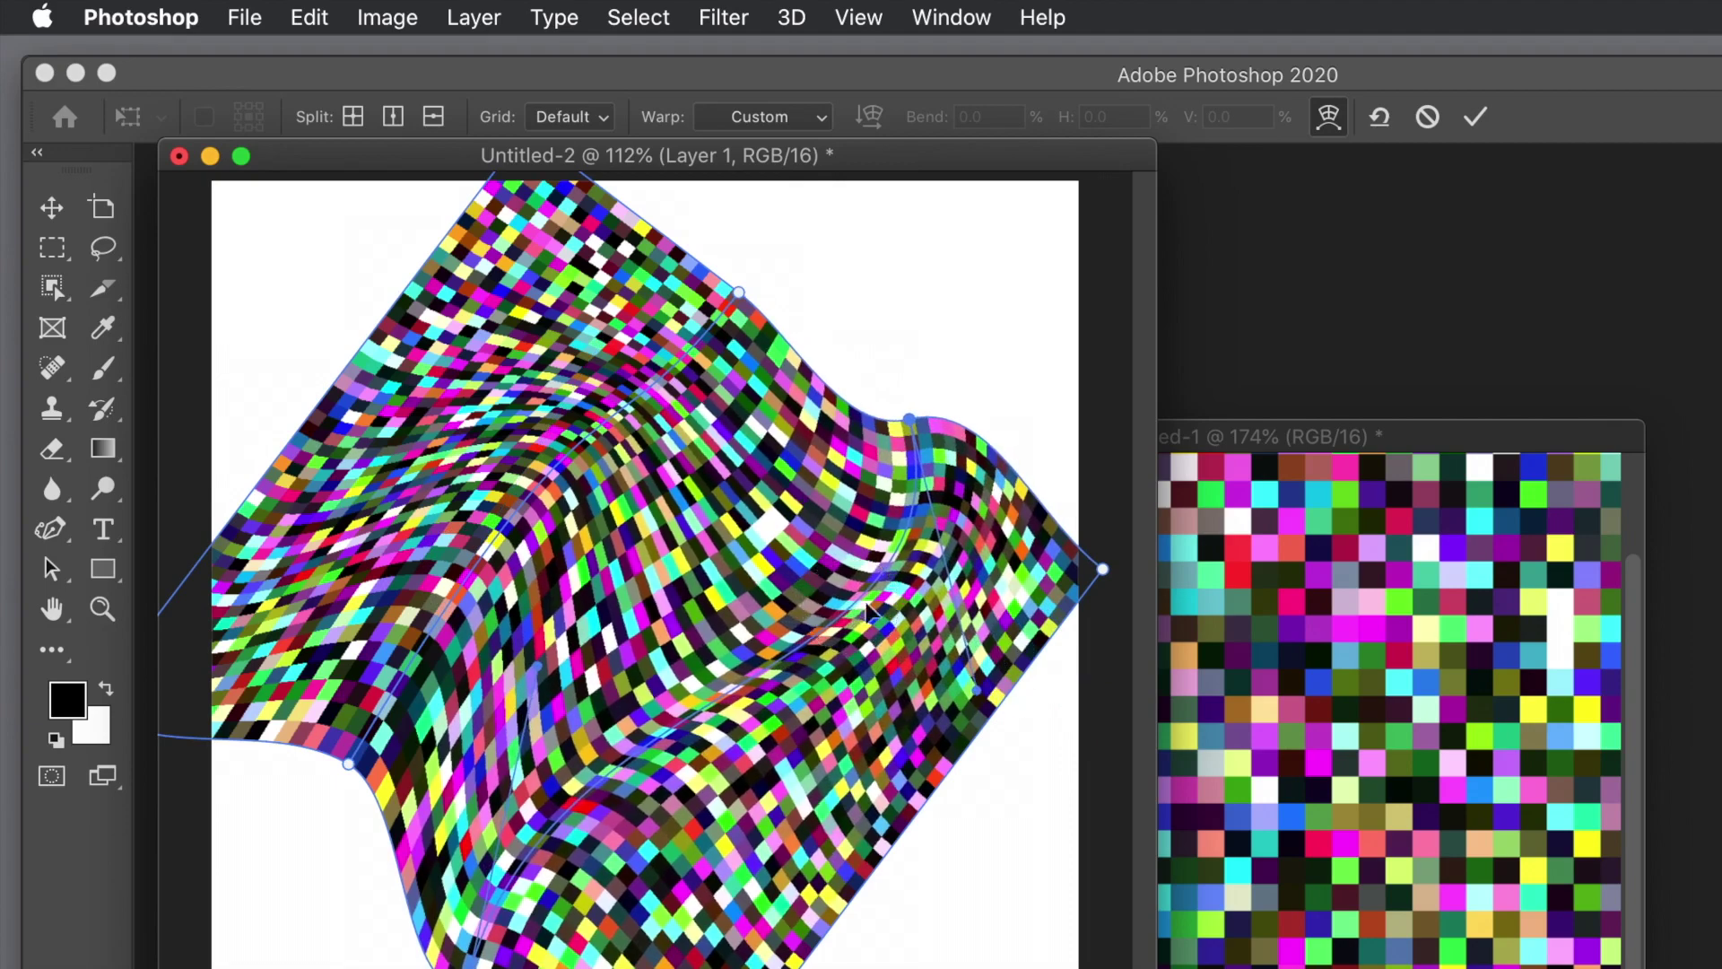
pyautogui.moveTo(1105, 575); pyautogui.dragTo(1236, 496)
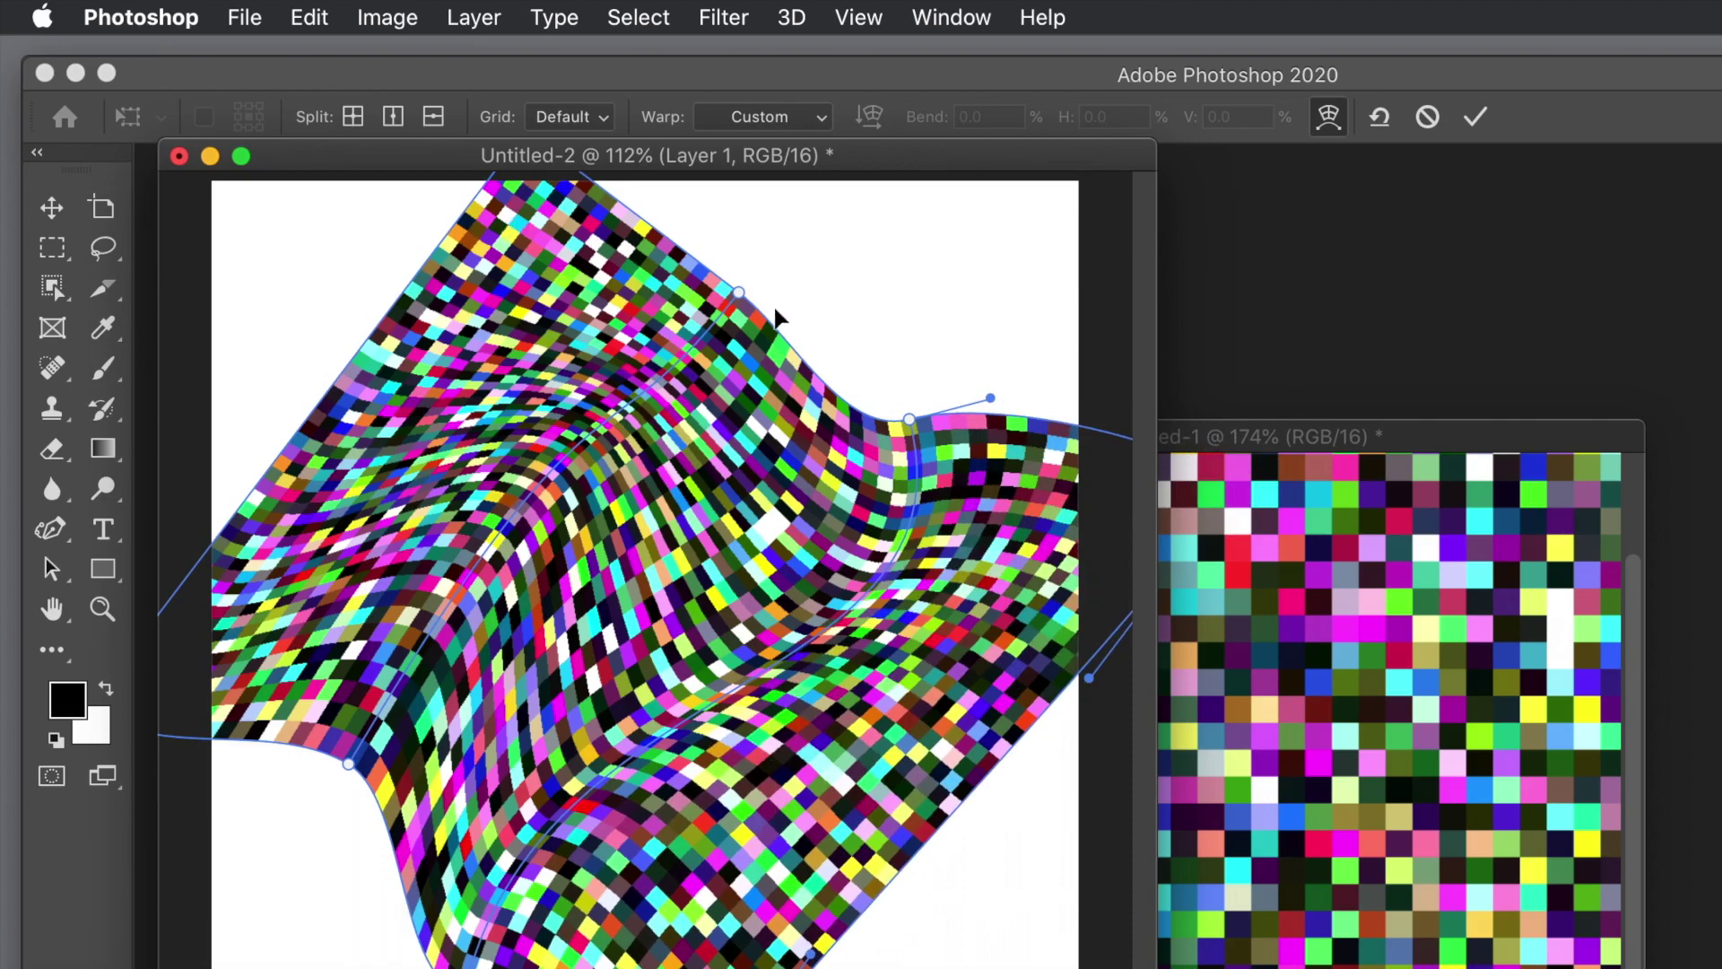
pyautogui.moveTo(742, 296); pyautogui.dragTo(866, 207)
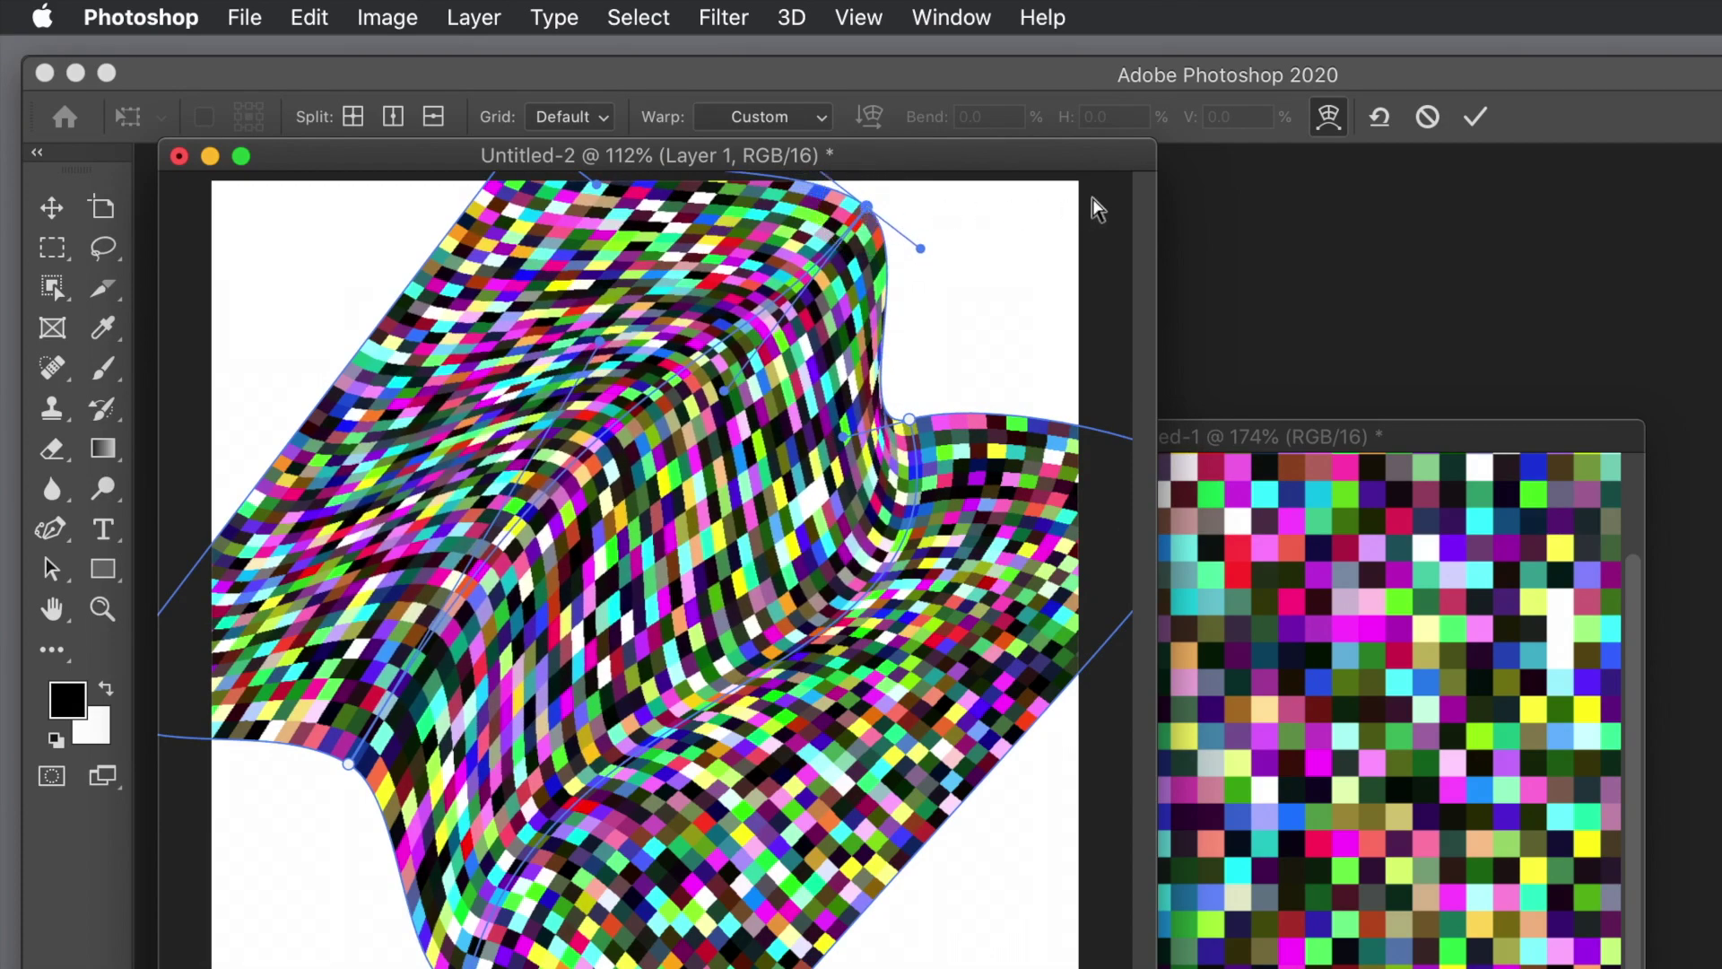
pyautogui.click(1480, 124)
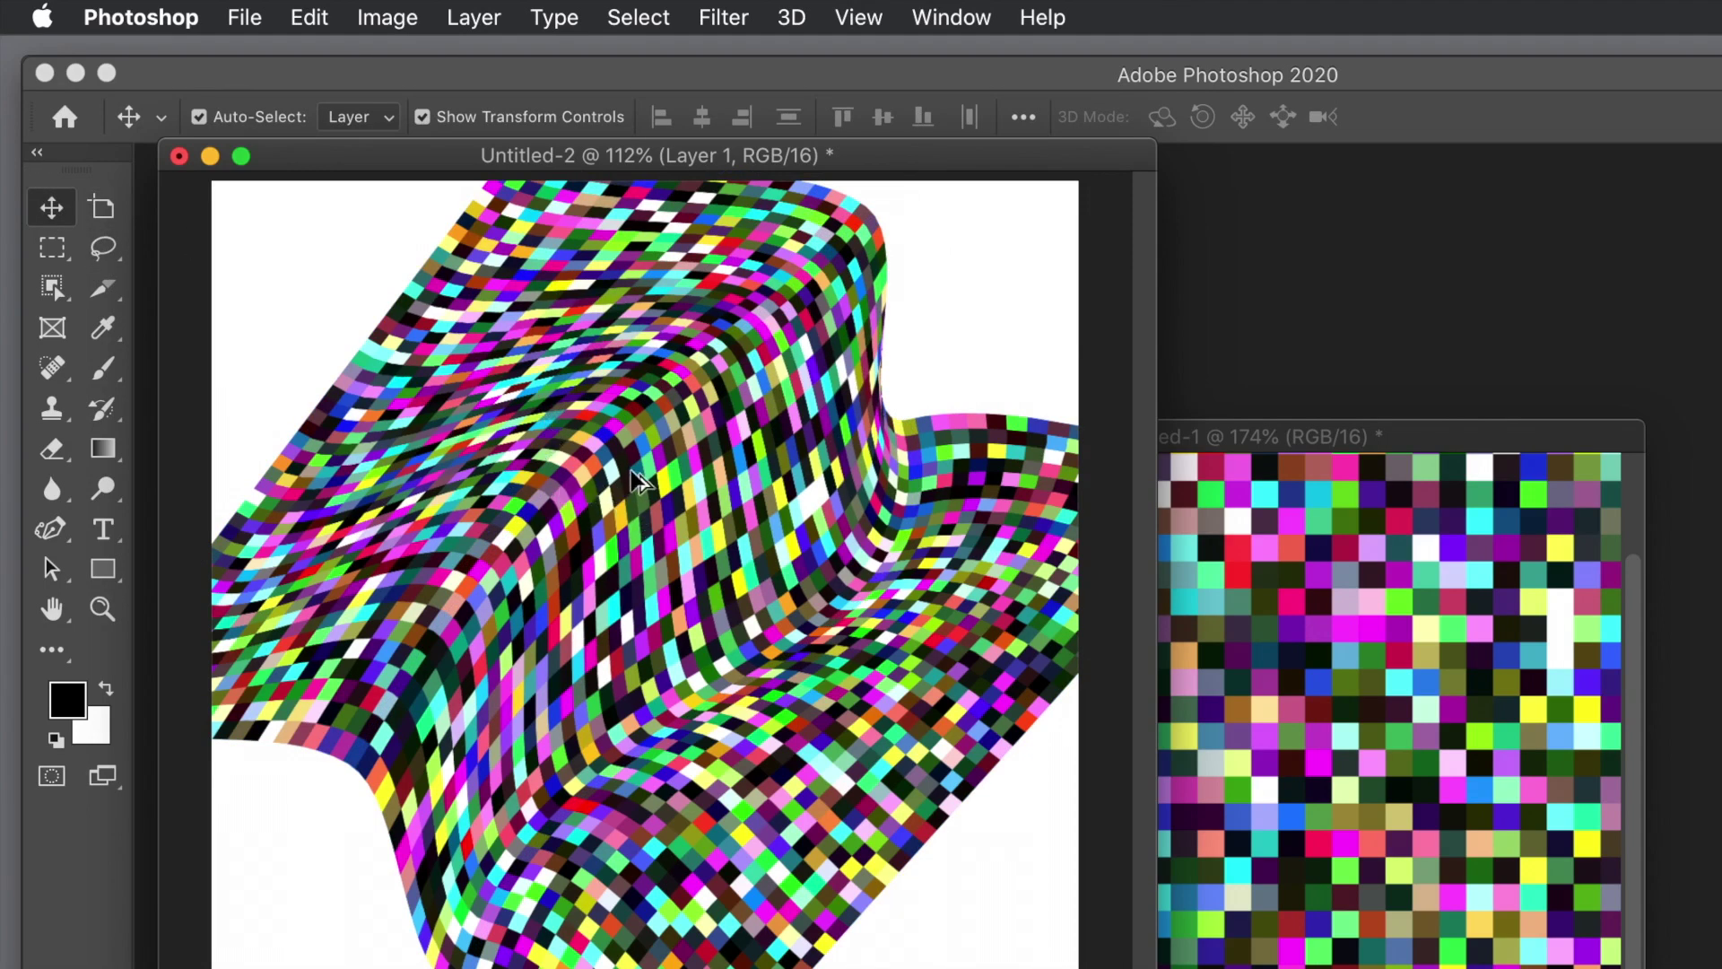
# Option-drag a duplicate, Layer 1 copy, of the warped grid down and to the left.
pyautogui.moveTo(644, 468); pyautogui.dragTo(358, 470)
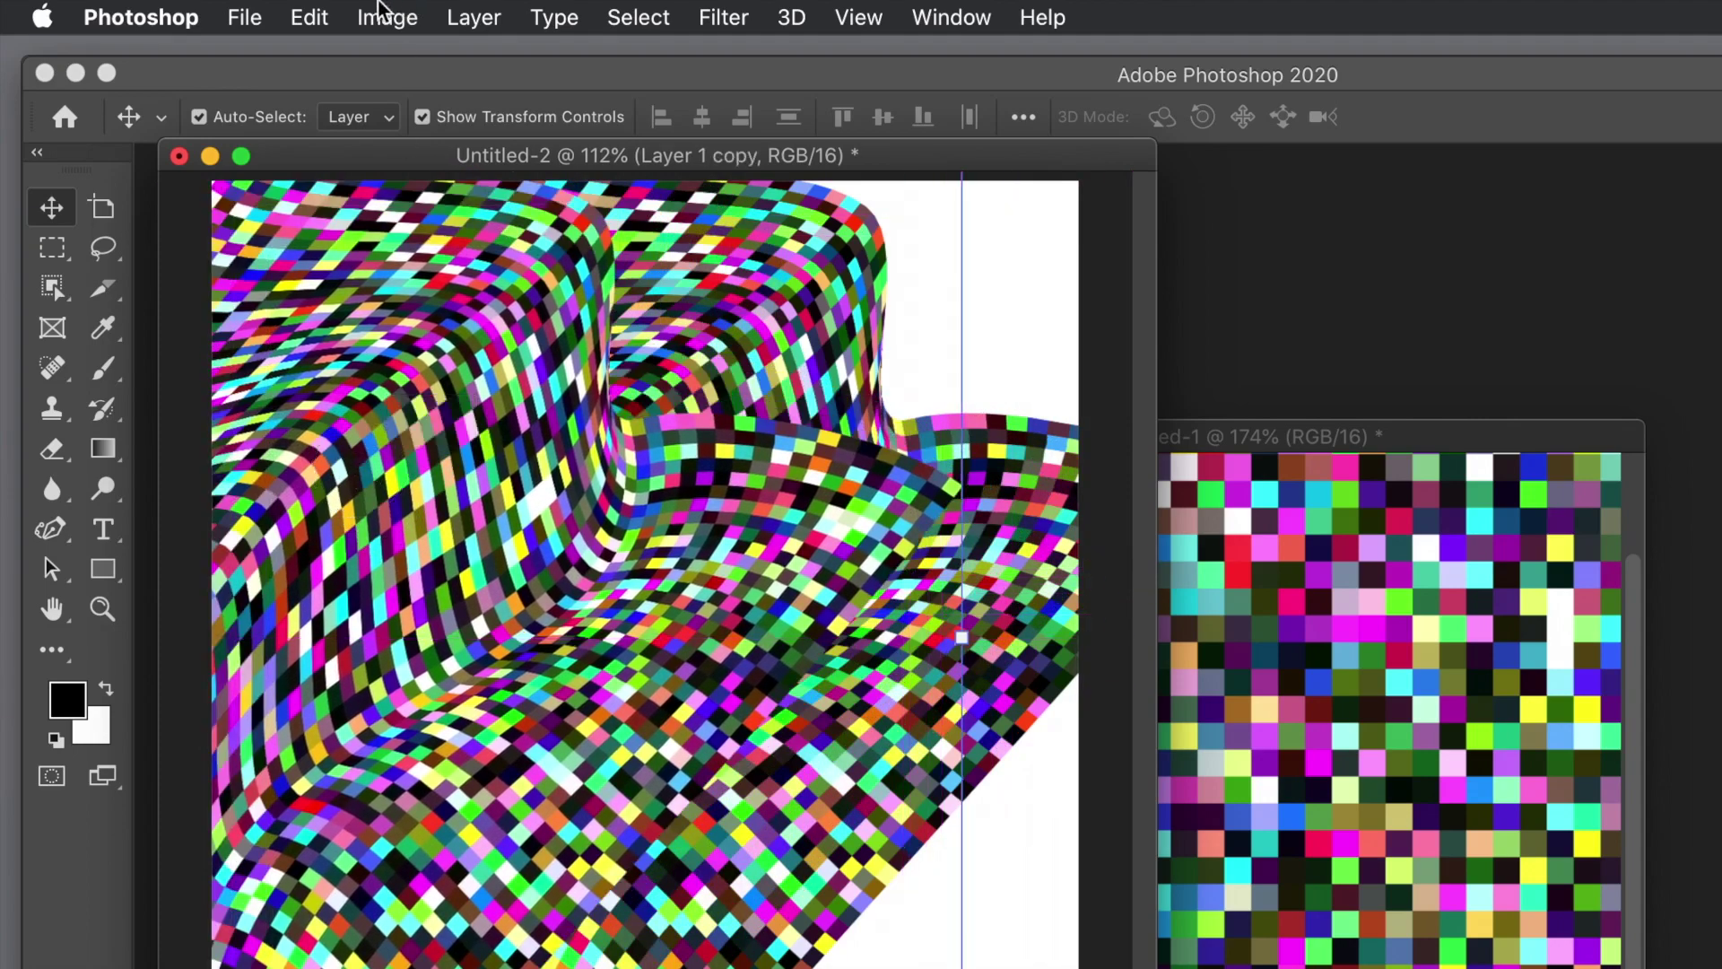
pyautogui.click(463, 20)
# Add a Multiply drop shadow to Layer 1 copy with 23 px distance and 29% spread.
pyautogui.moveTo(529, 326)
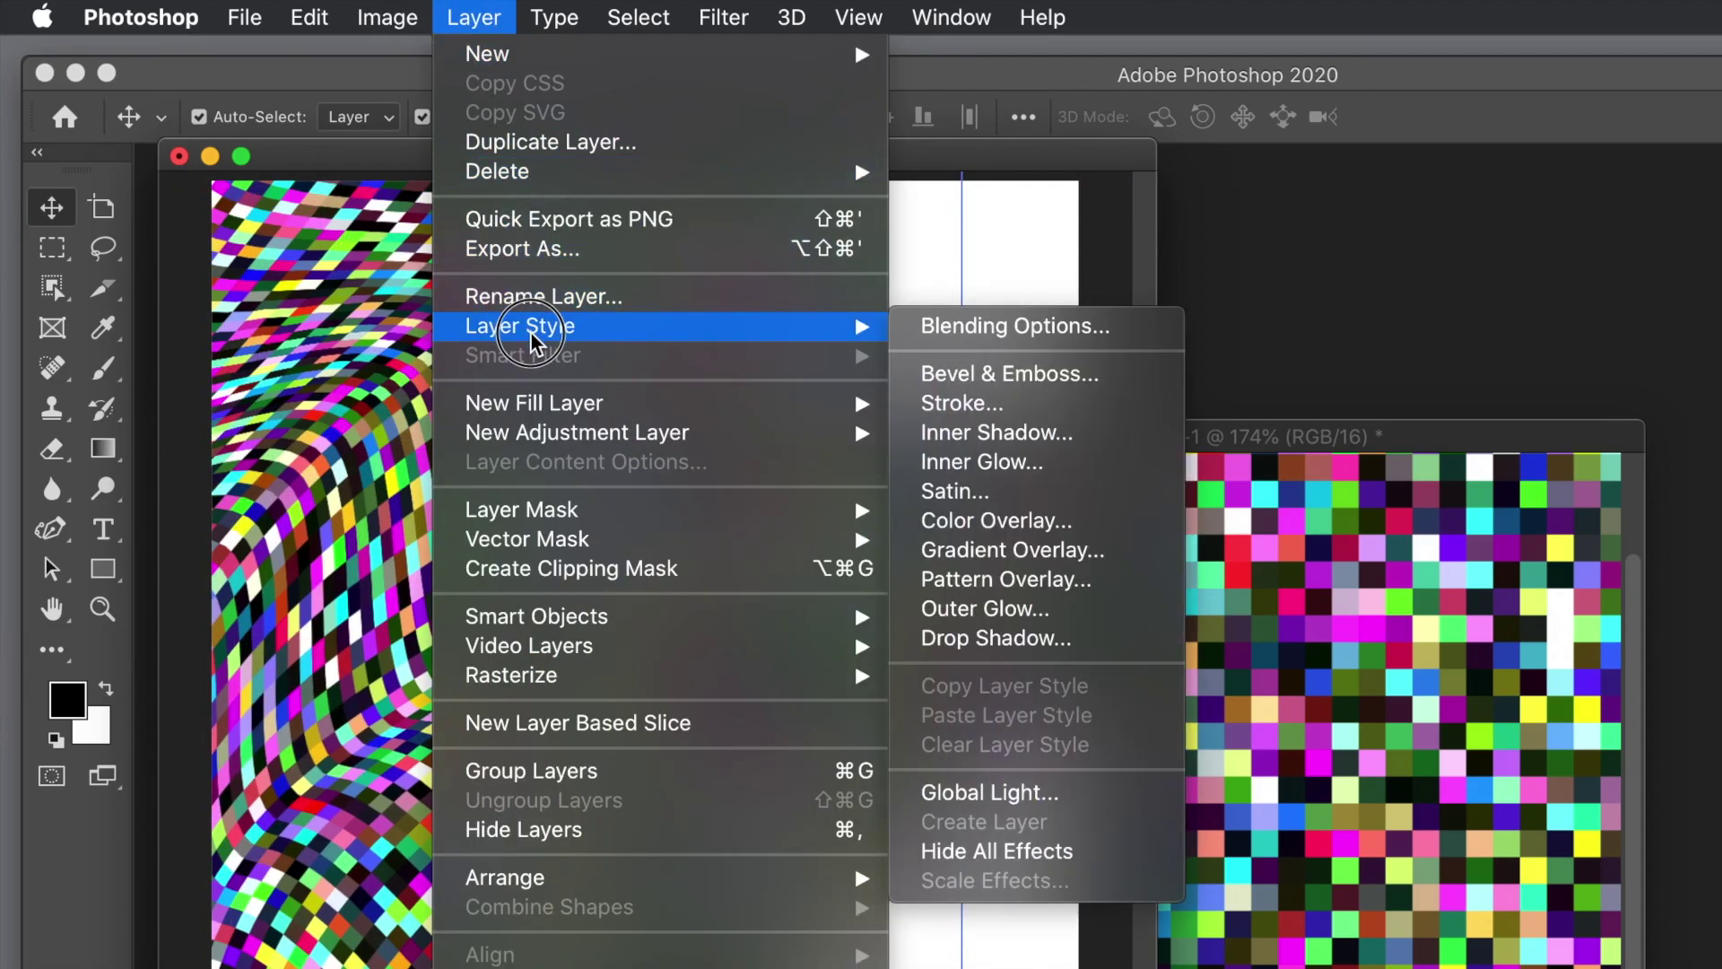
pyautogui.click(995, 638)
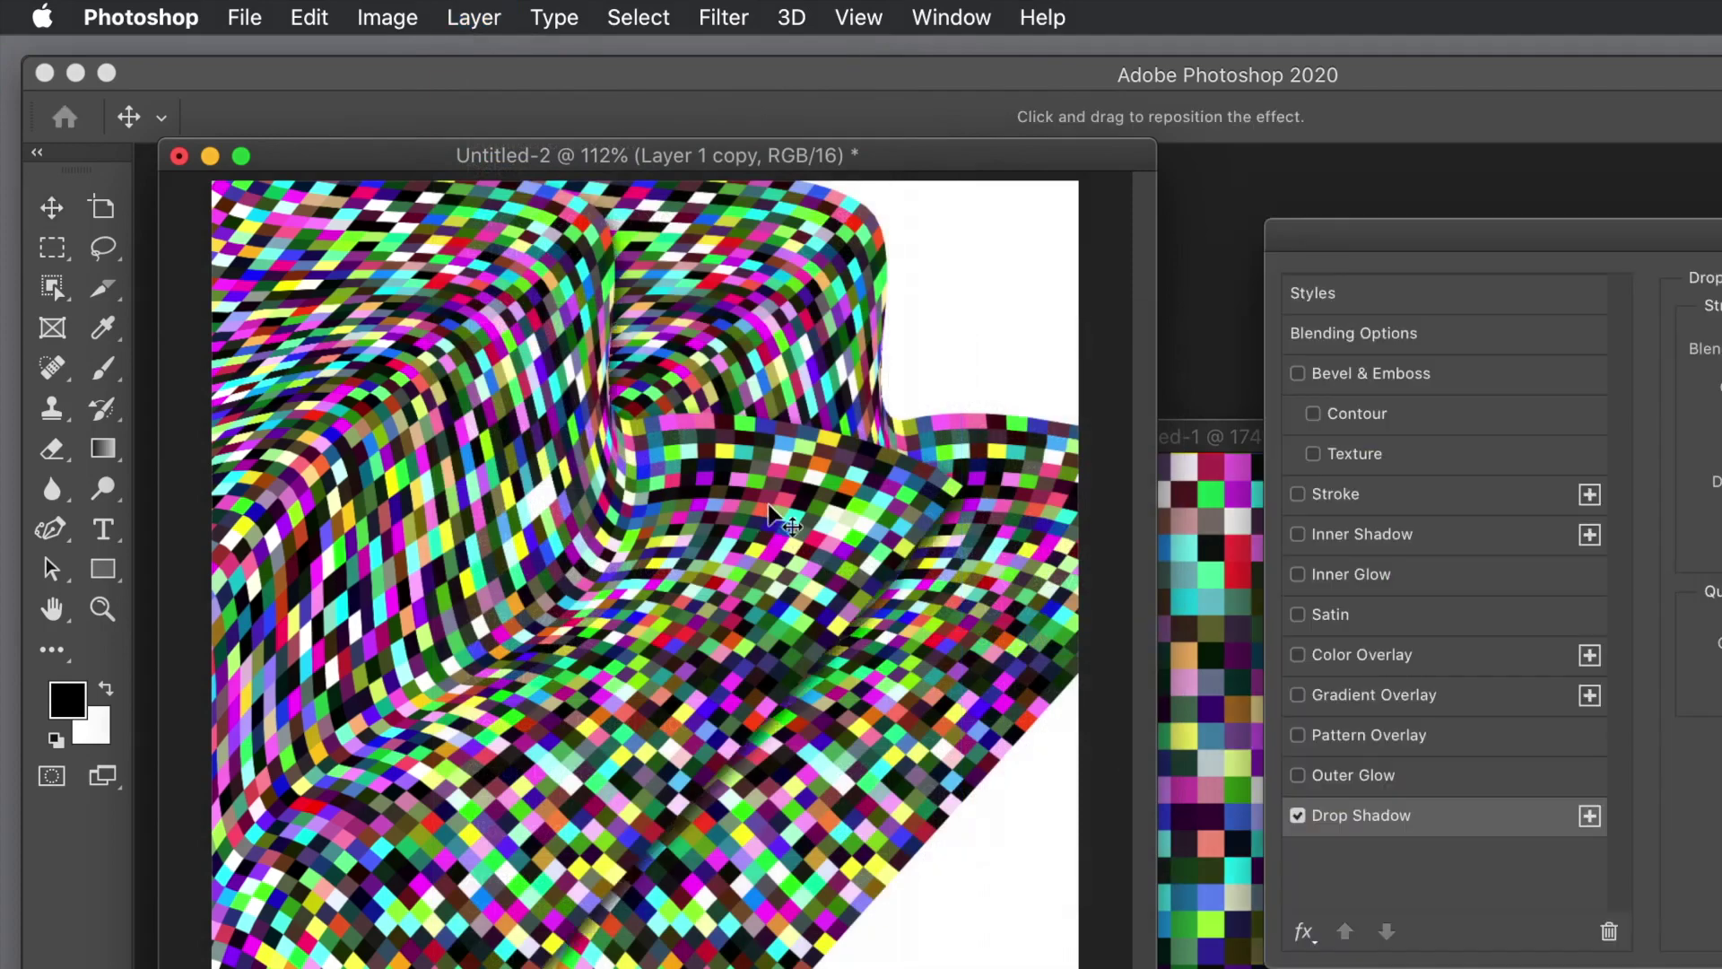
pyautogui.moveTo(1556, 235); pyautogui.dragTo(588, 206)
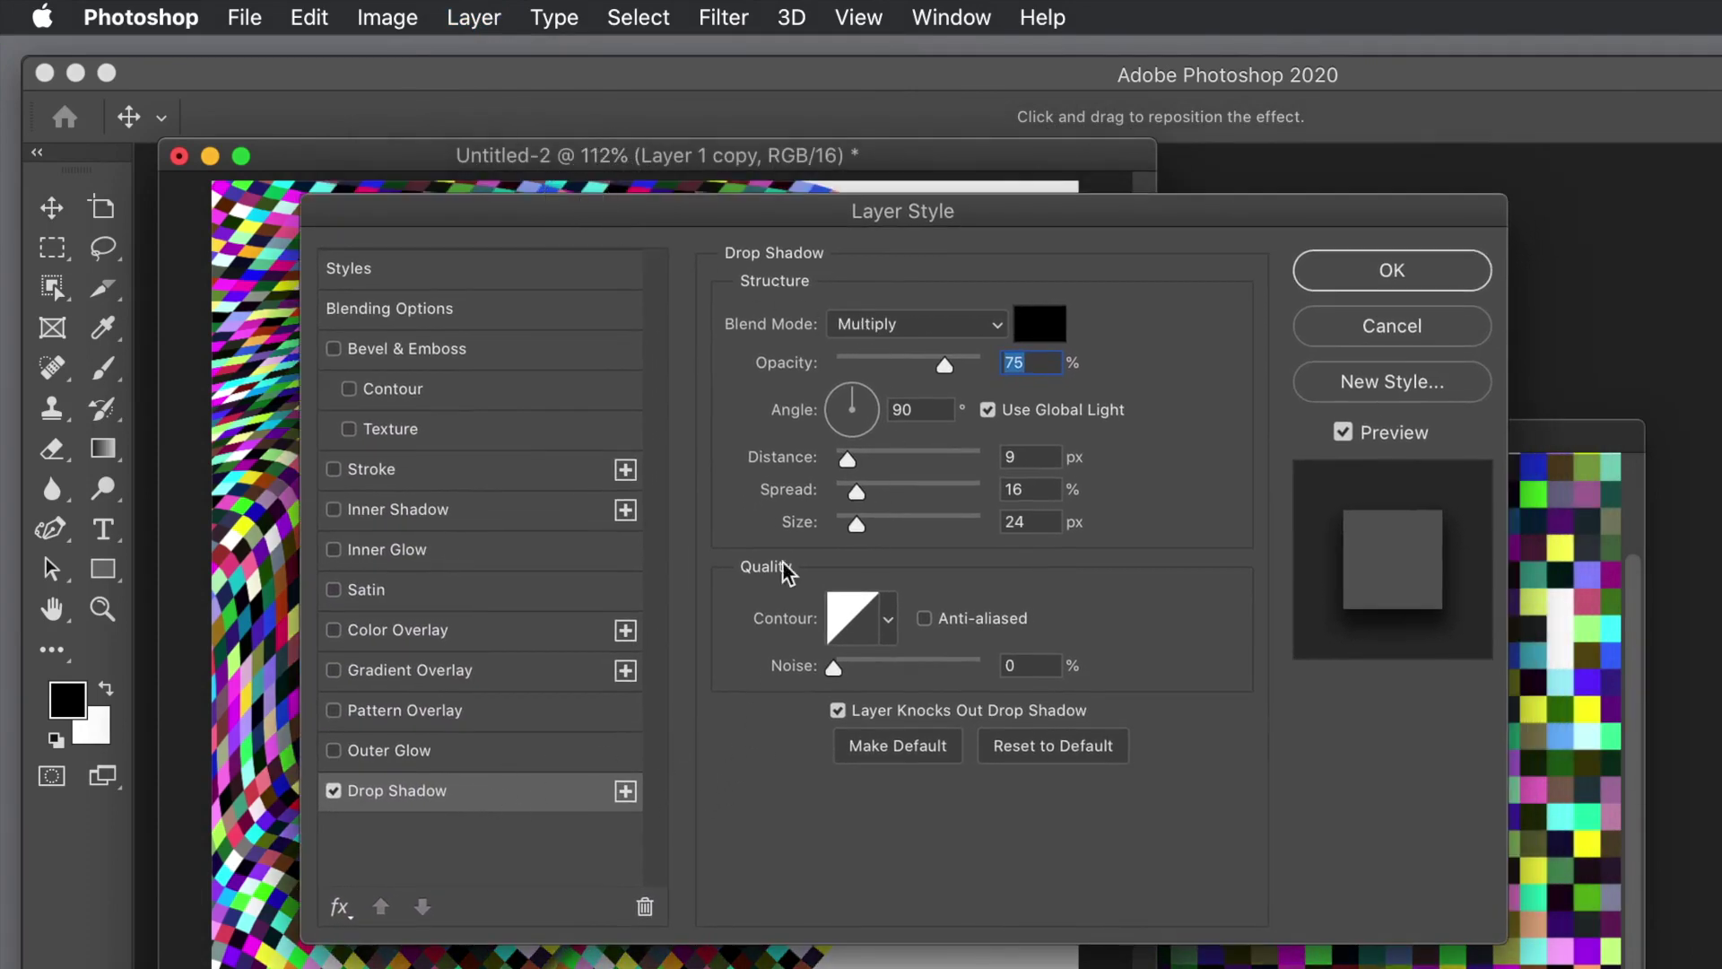
pyautogui.click(870, 460)
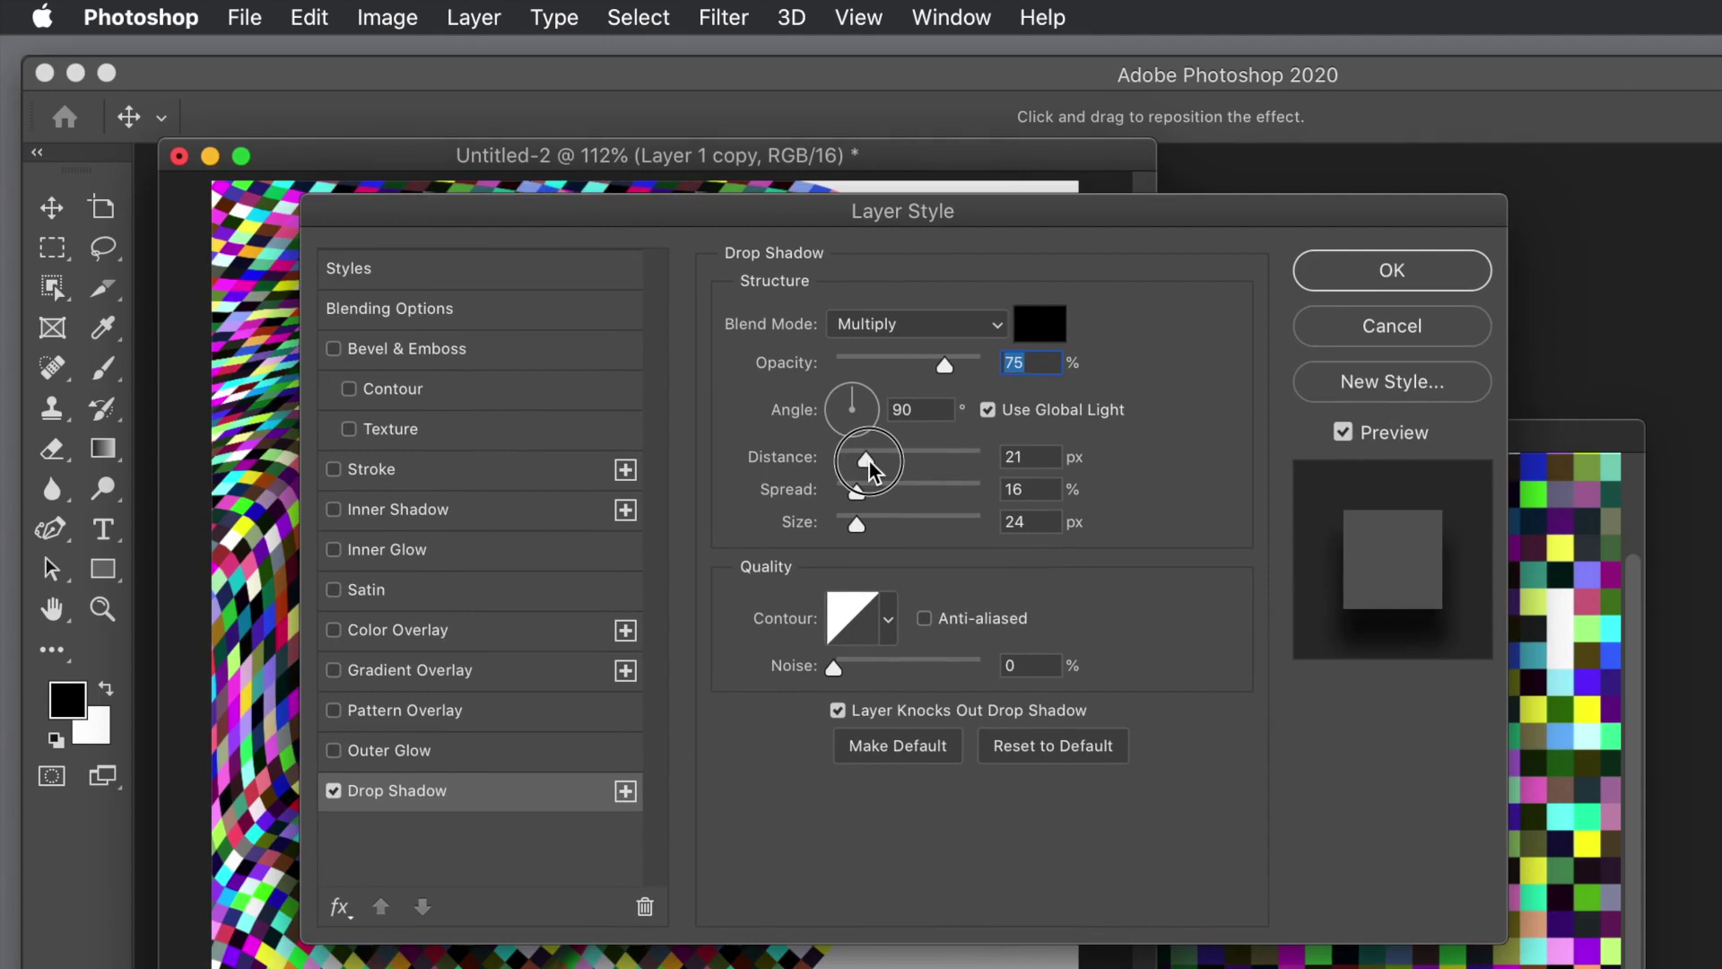
pyautogui.moveTo(865, 481); pyautogui.dragTo(875, 487)
pyautogui.click(1376, 273)
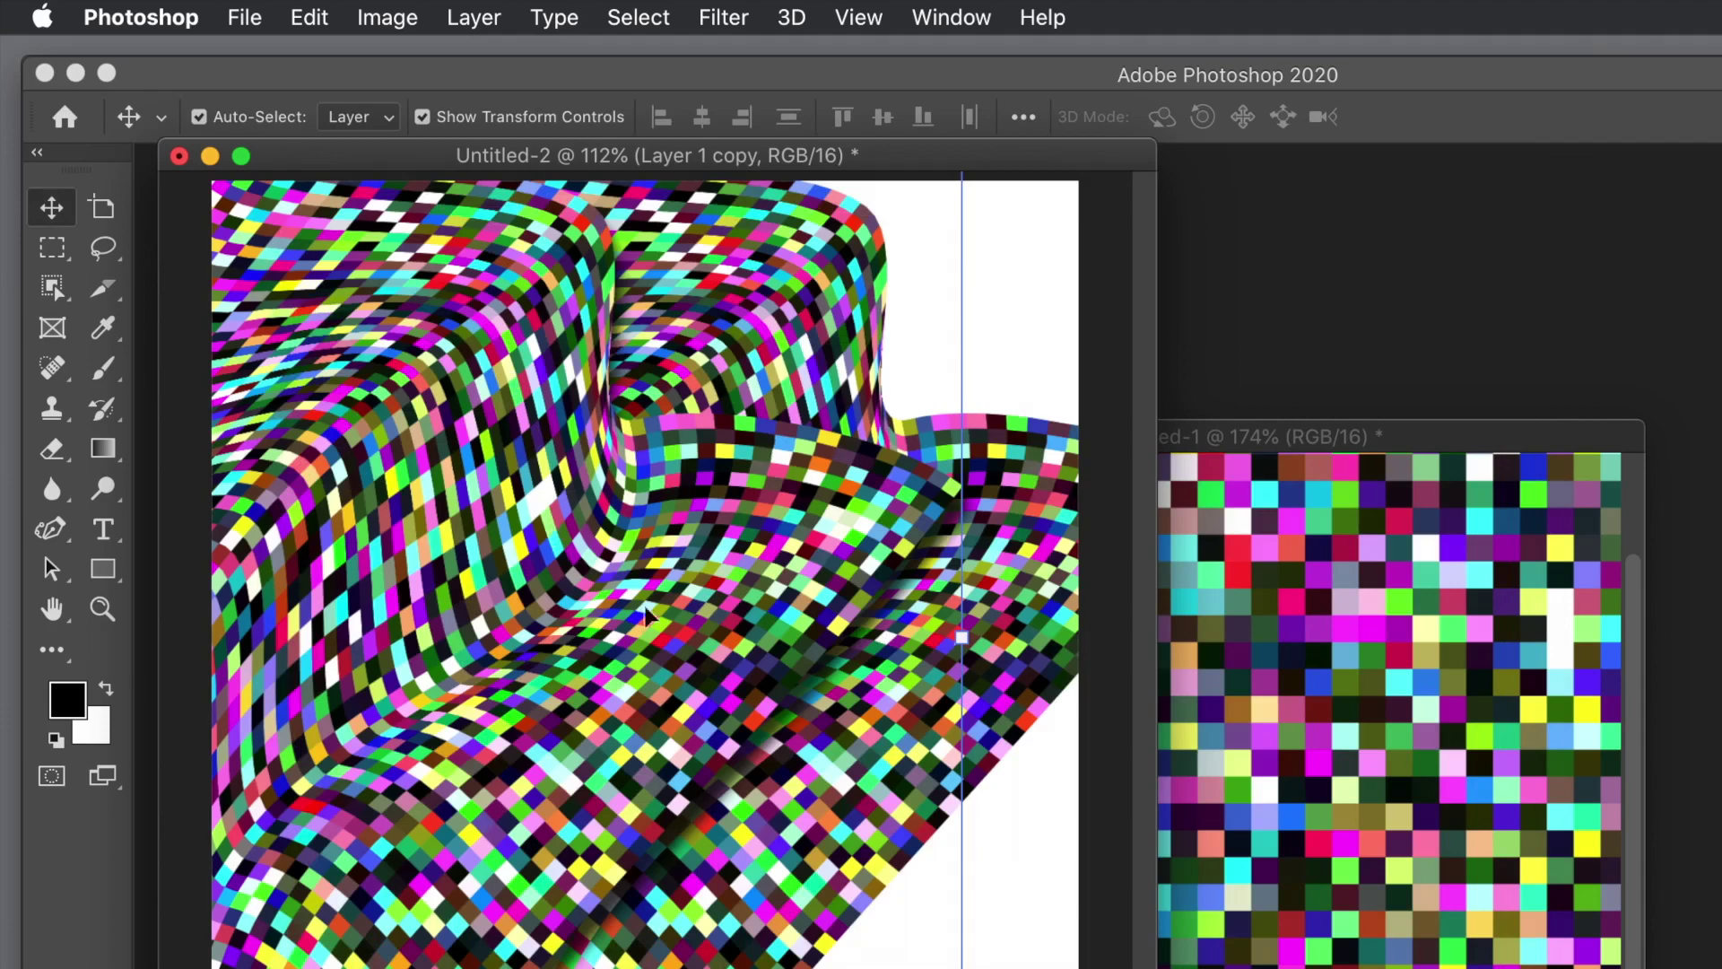
# Reposition Layer 1 copy on the canvas, then shift Layer 1 about 28 px relative to its copy.
pyautogui.moveTo(593, 578); pyautogui.dragTo(531, 494)
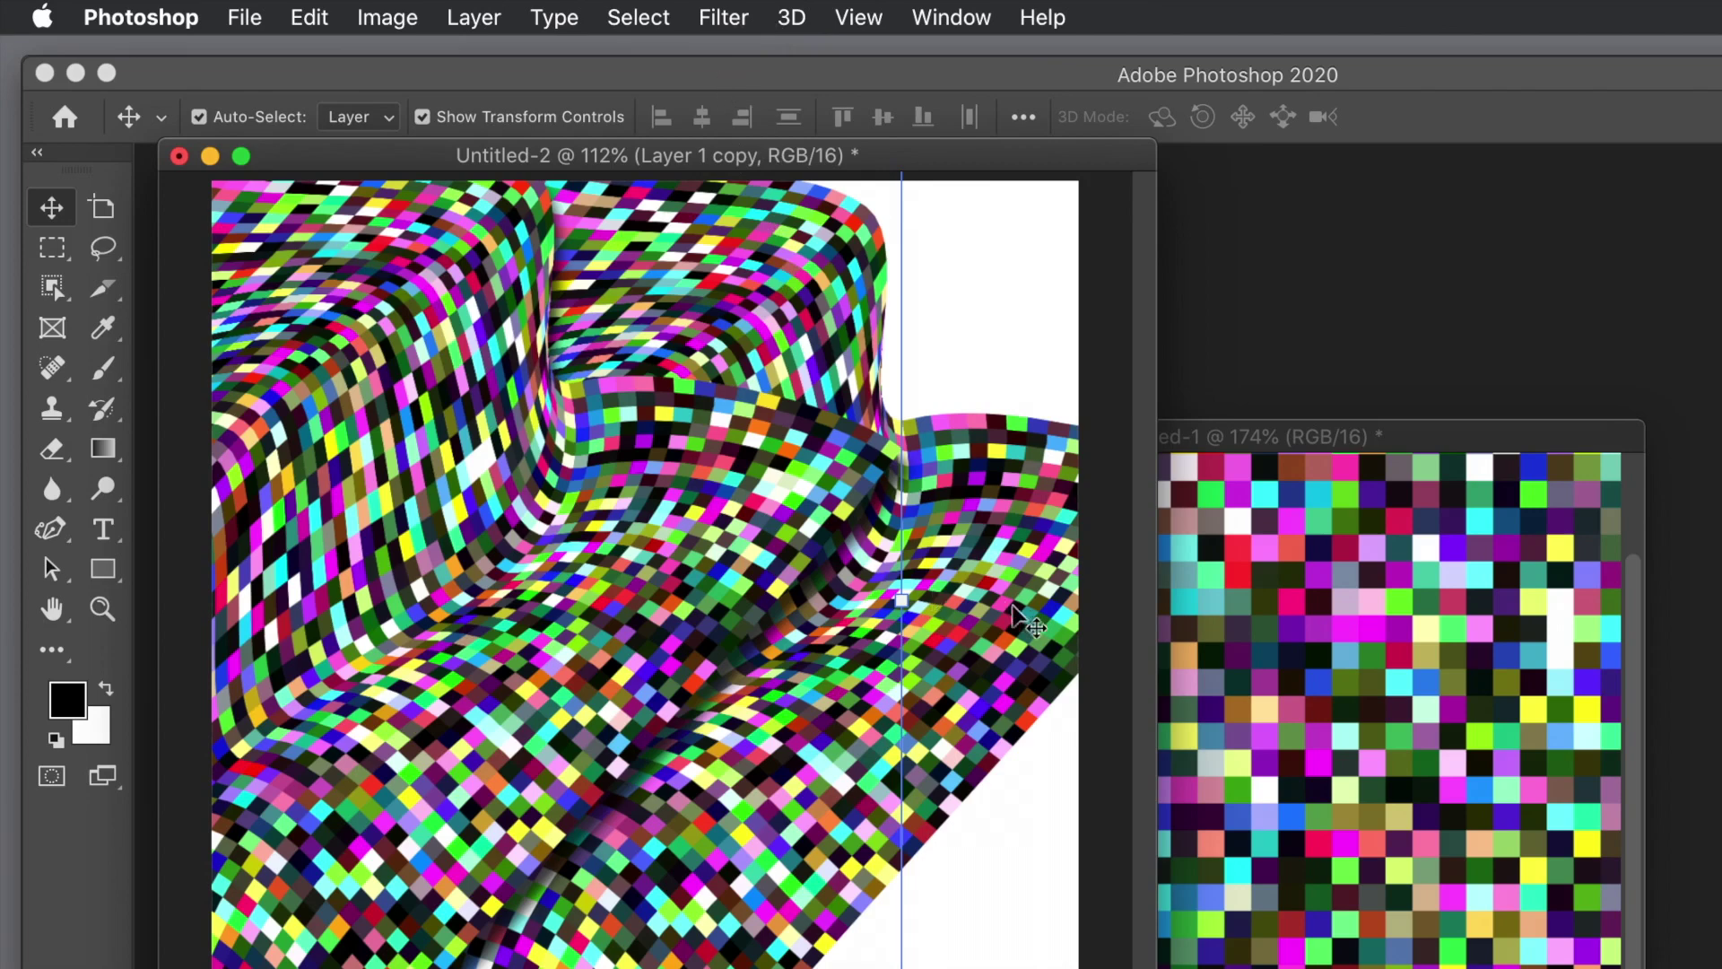
pyautogui.click(991, 650)
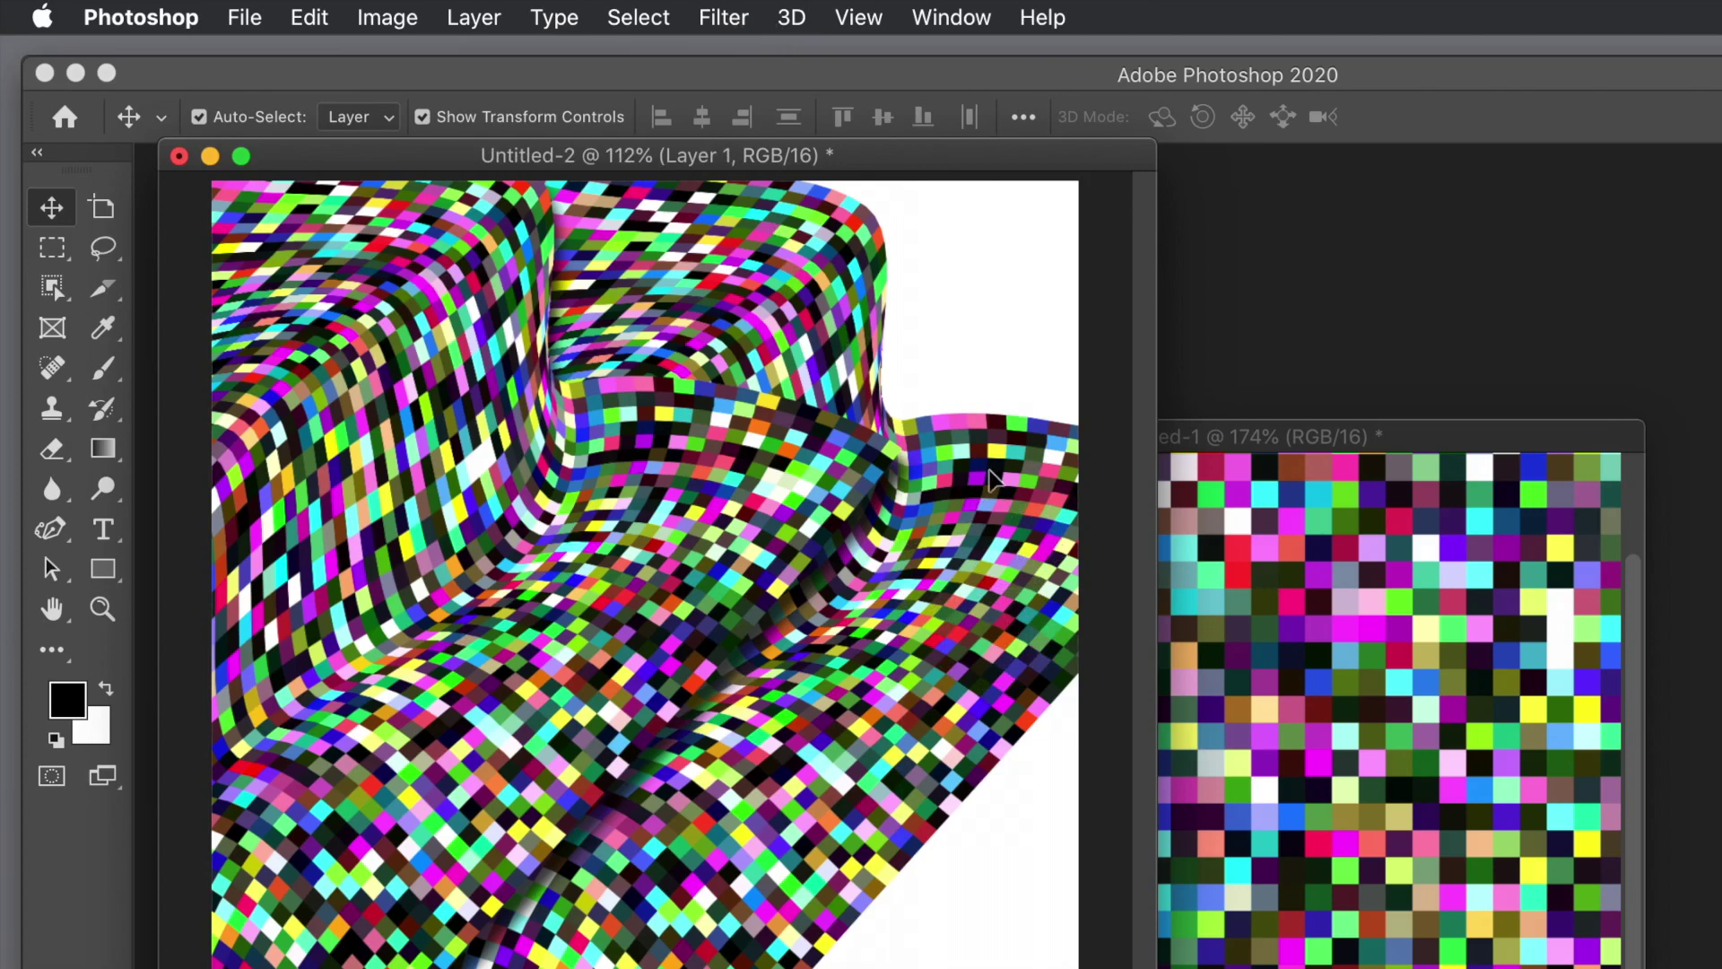
pyautogui.moveTo(992, 434); pyautogui.dragTo(982, 342)
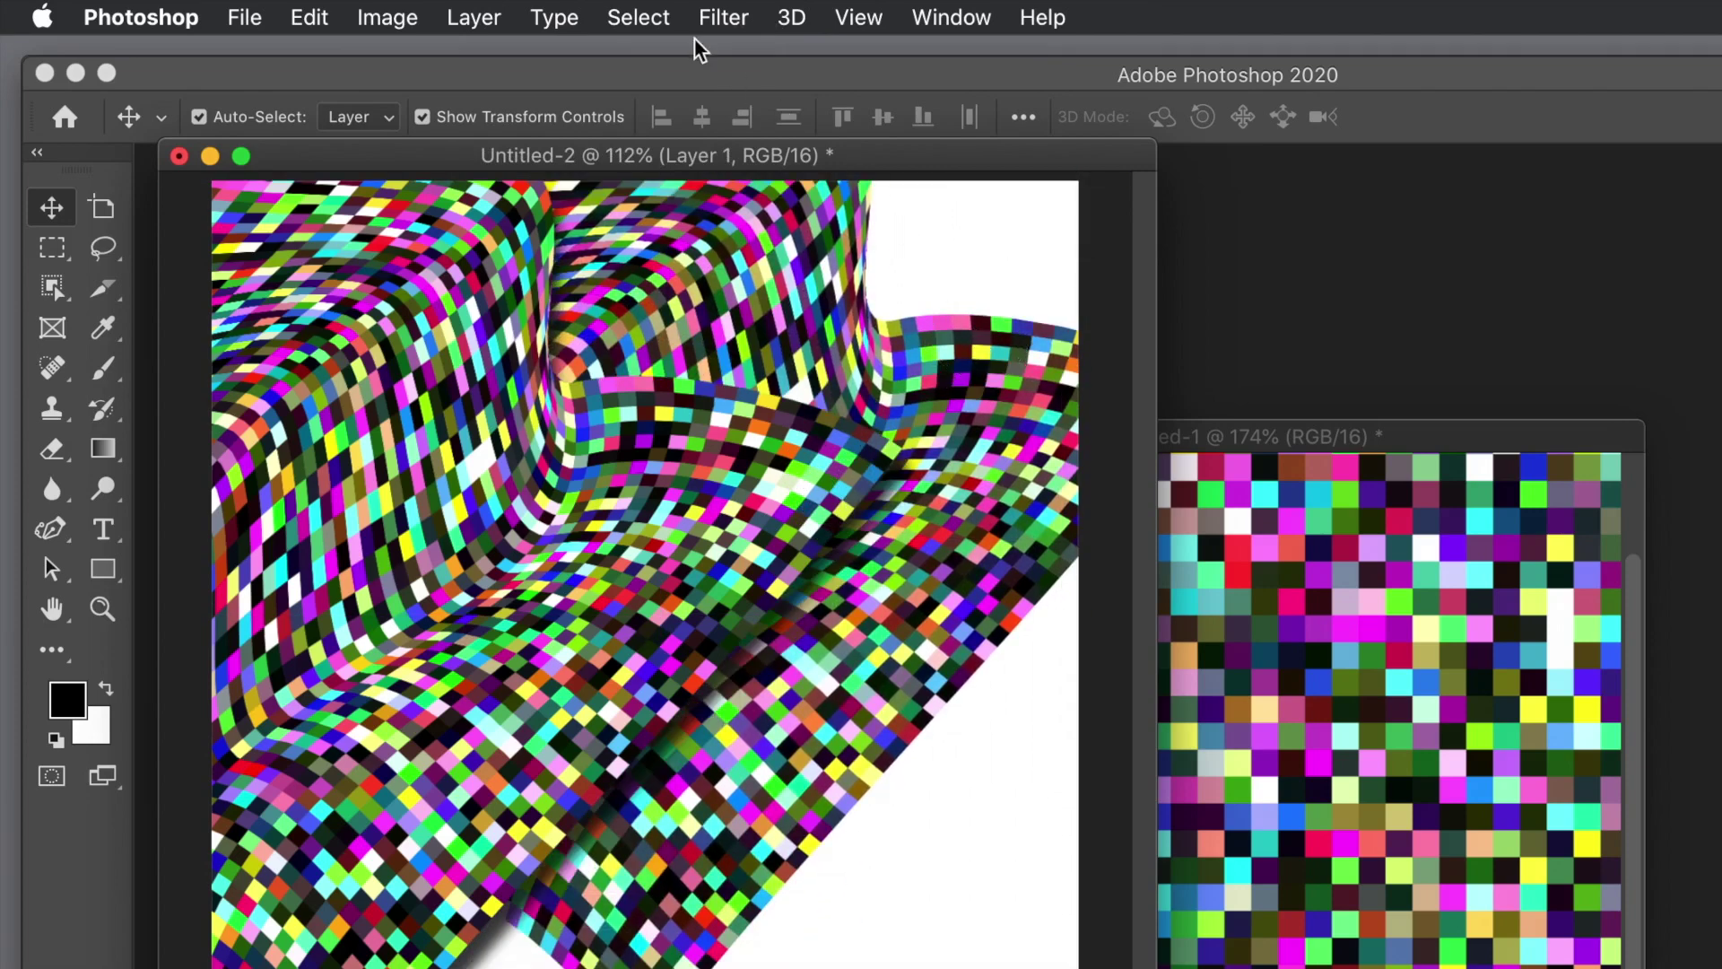
pyautogui.click(724, 17)
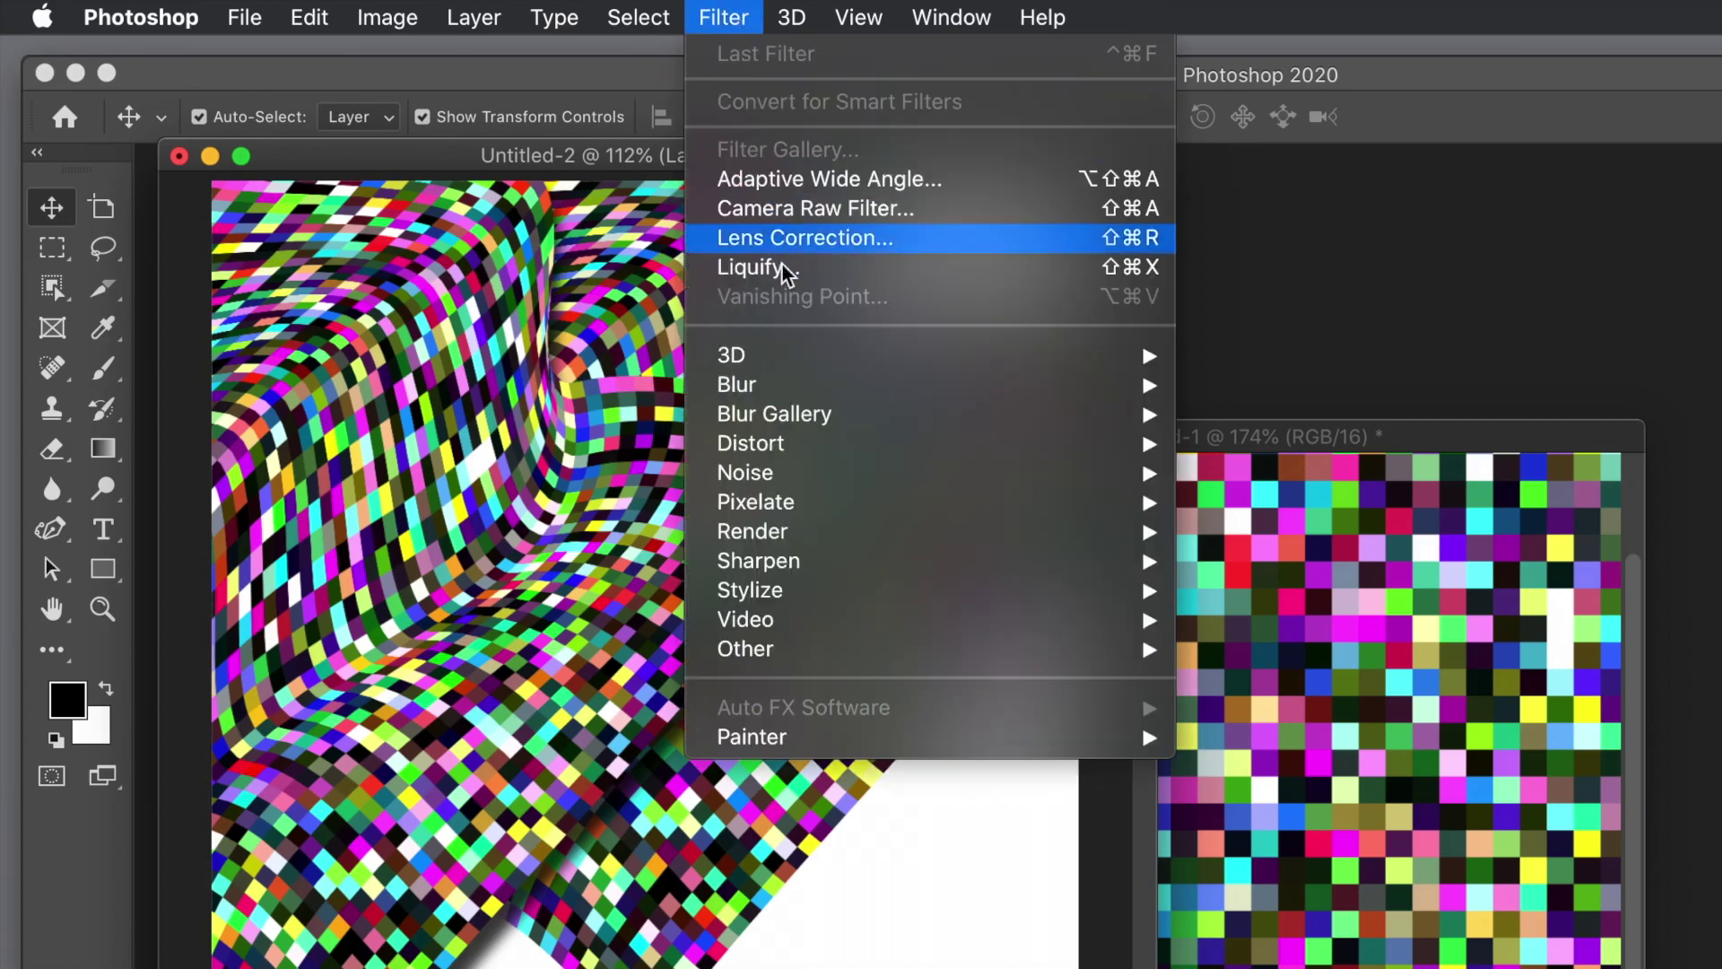
# Apply a 5.8 px Gaussian Blur to Layer 1, then reselect Layer 1 copy.
pyautogui.moveTo(805, 387)
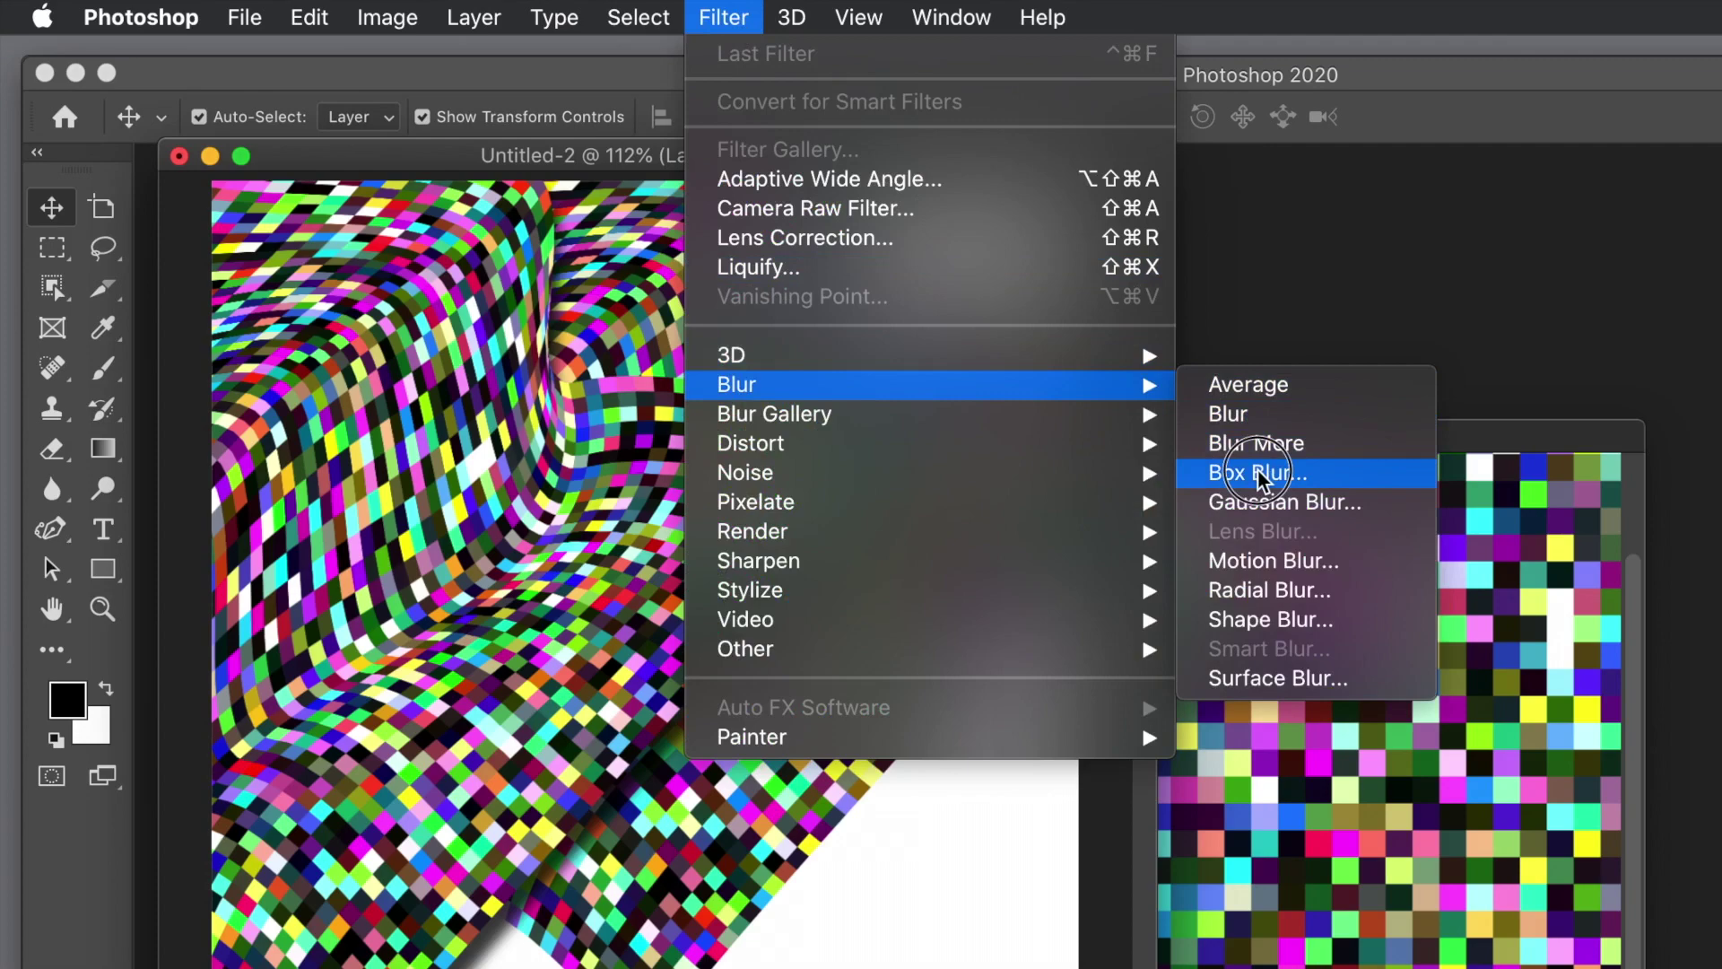
pyautogui.click(1263, 502)
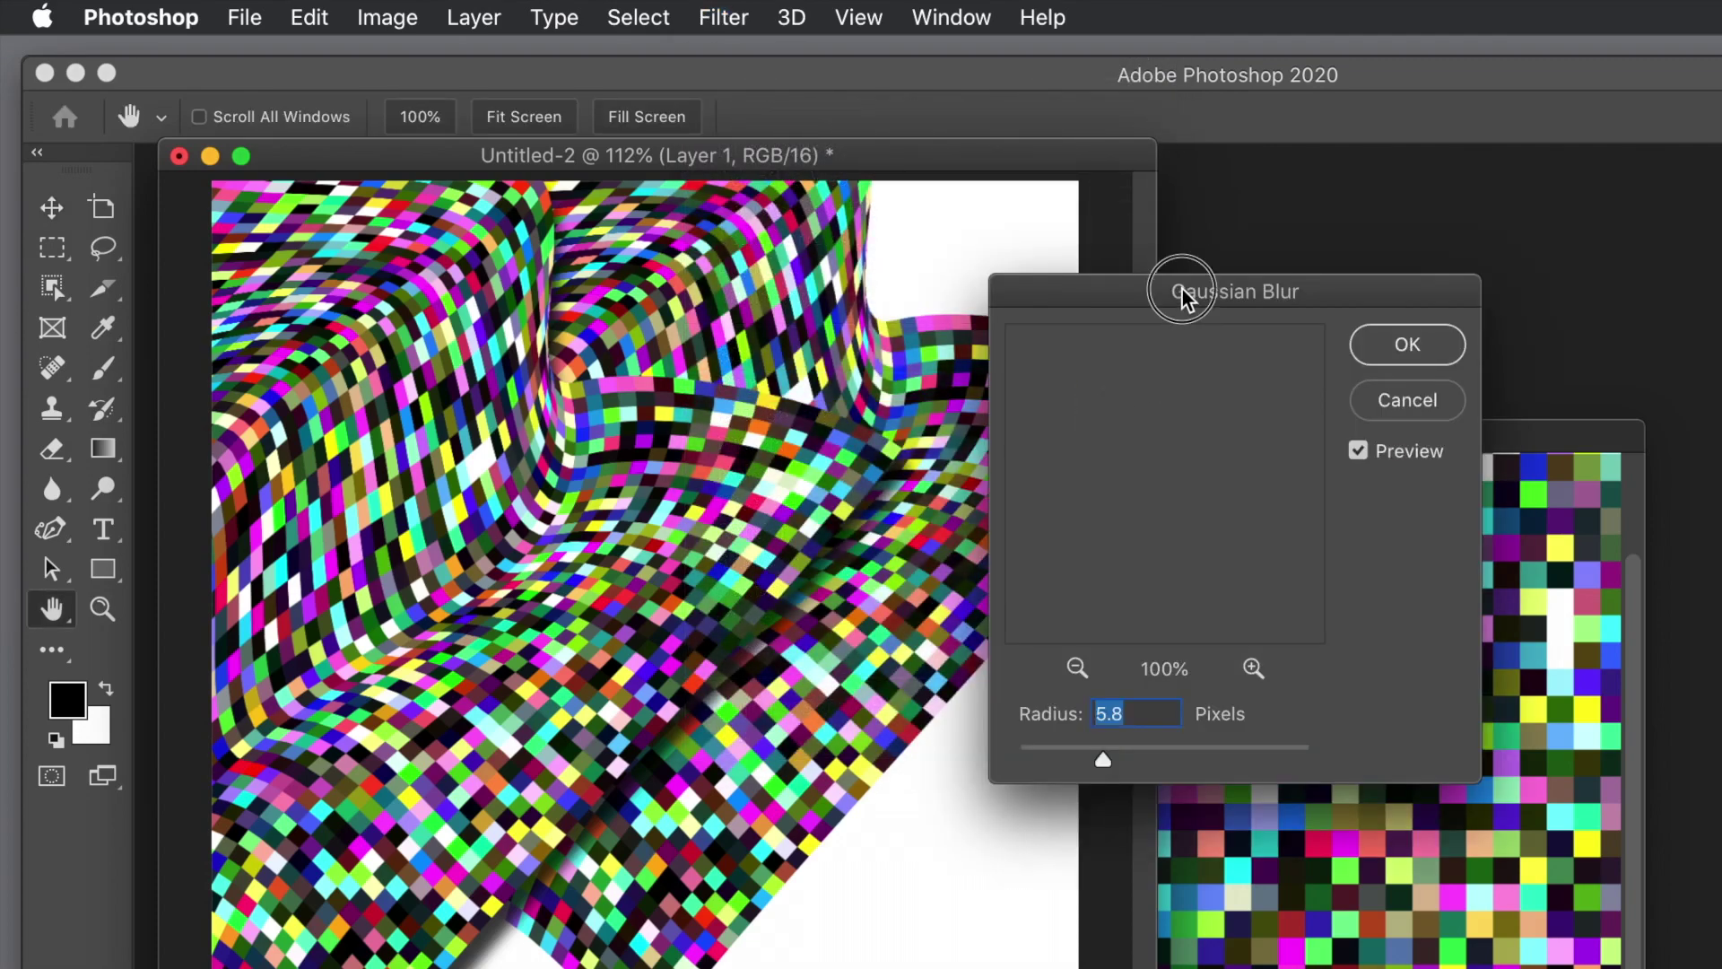
pyautogui.moveTo(1182, 287); pyautogui.dragTo(929, 268)
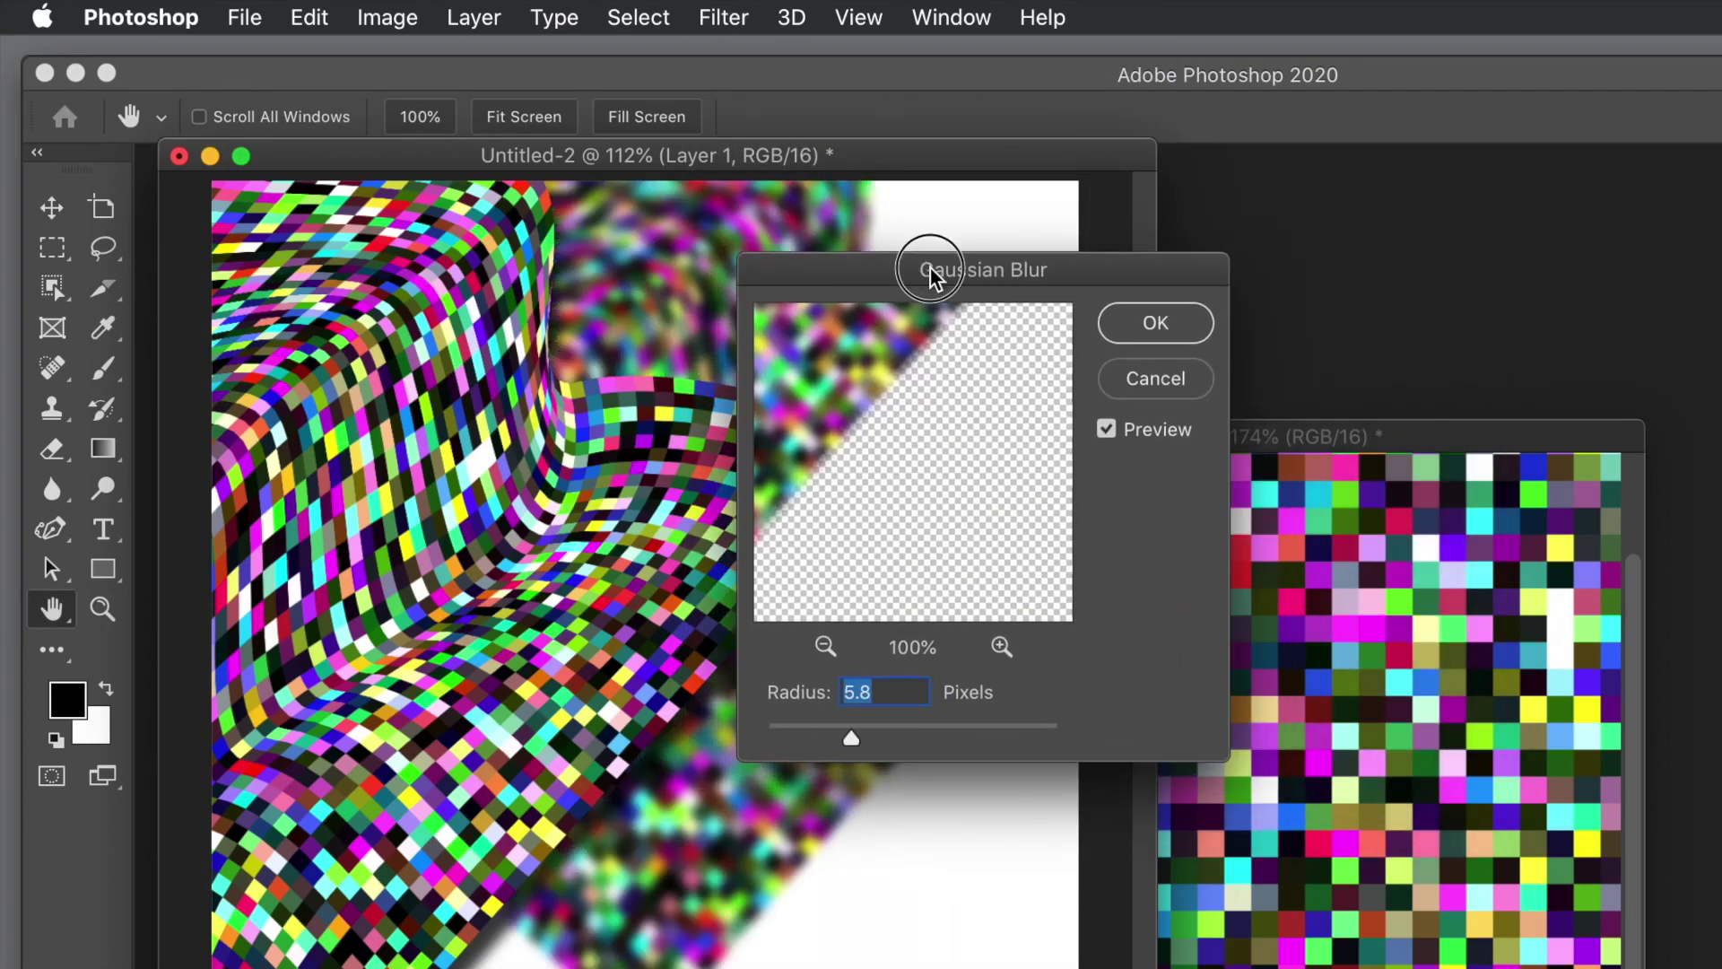
pyautogui.click(1162, 323)
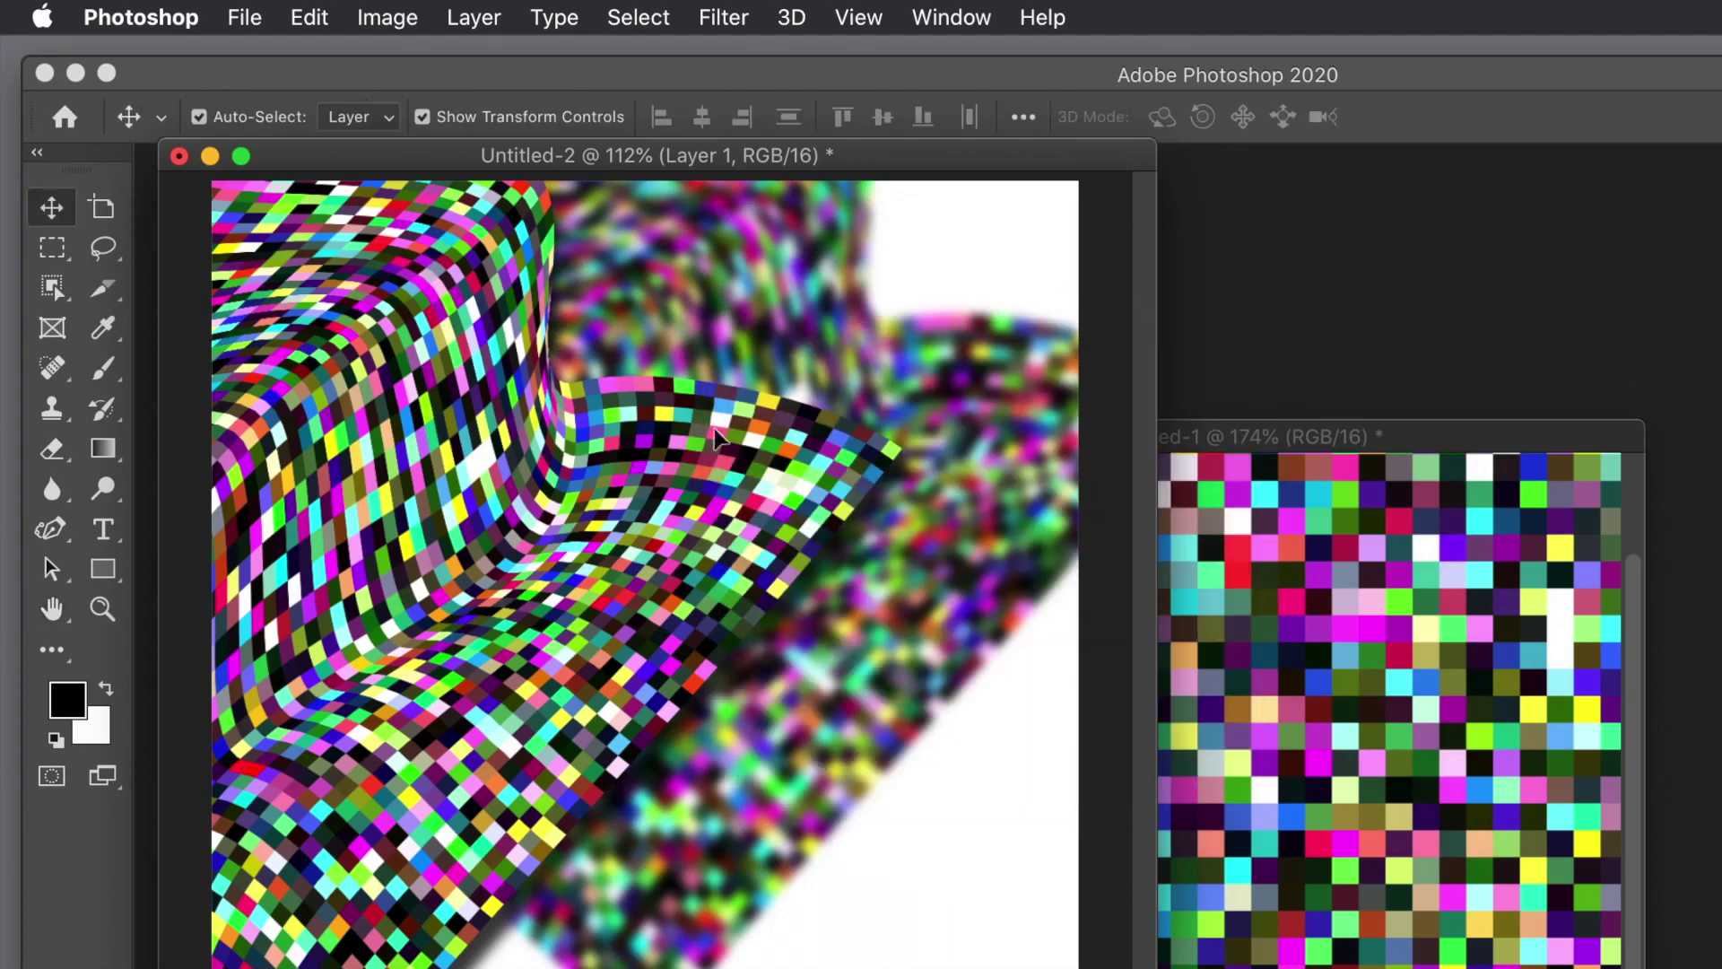
pyautogui.click(682, 554)
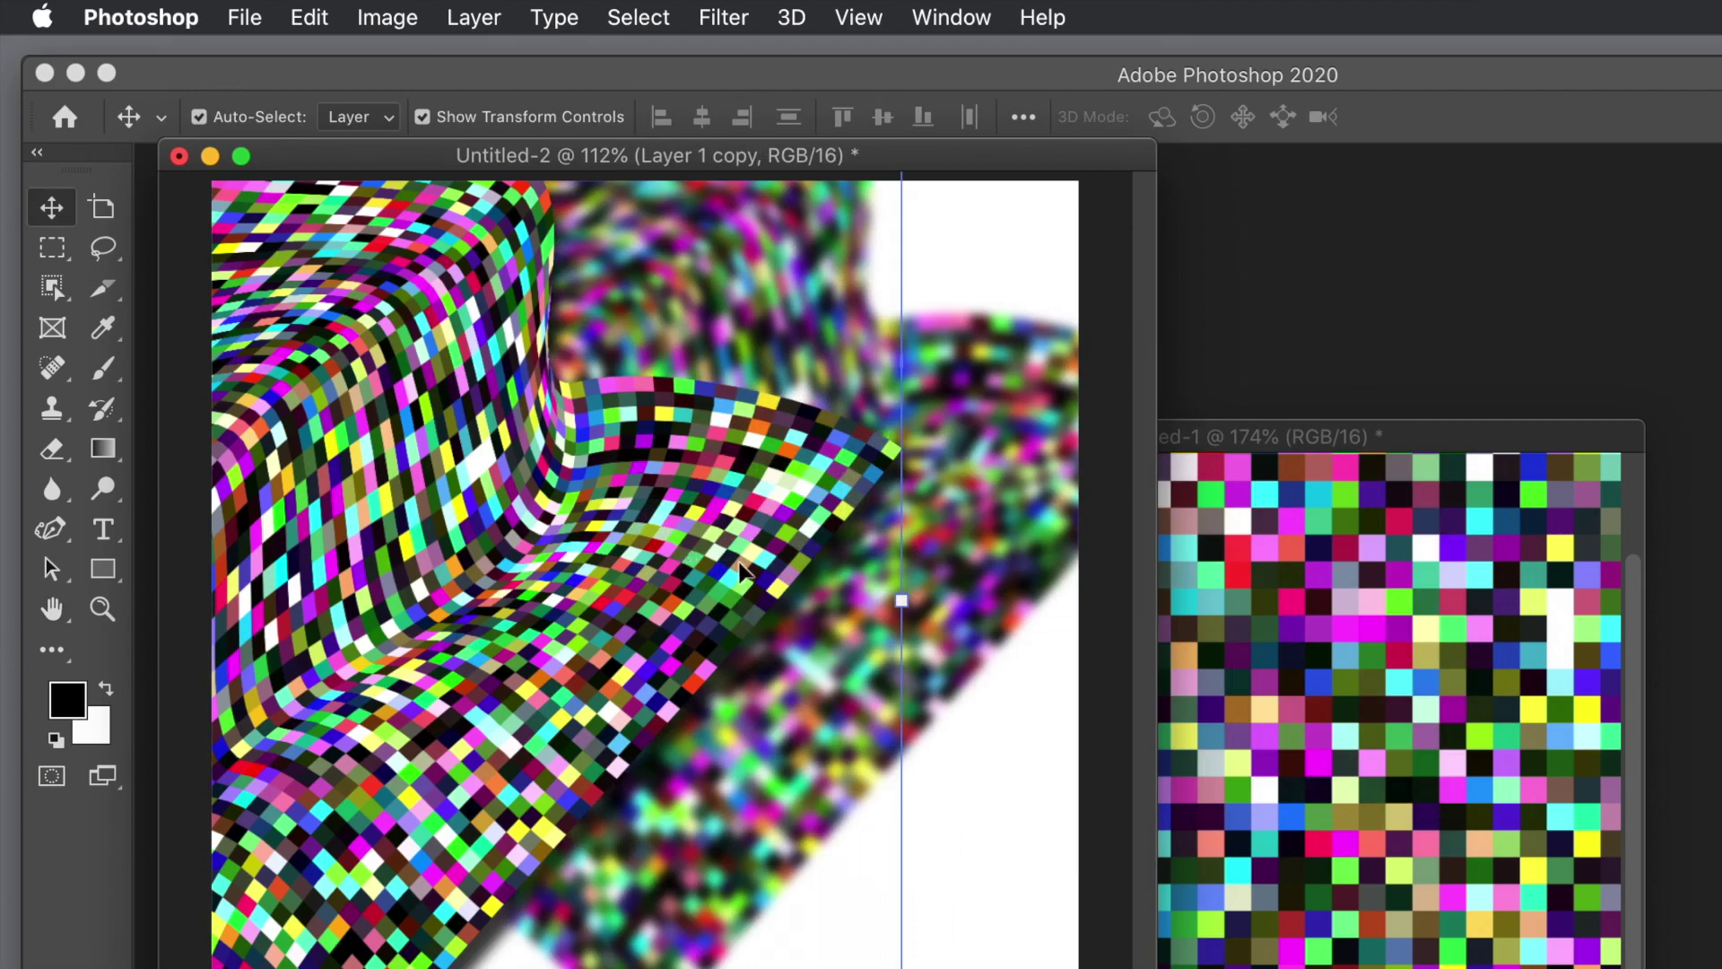
# In Hue/Saturation for Layer 1 copy, try hue +29 and saturation +51 with lightness near zero.
pyautogui.click(388, 17)
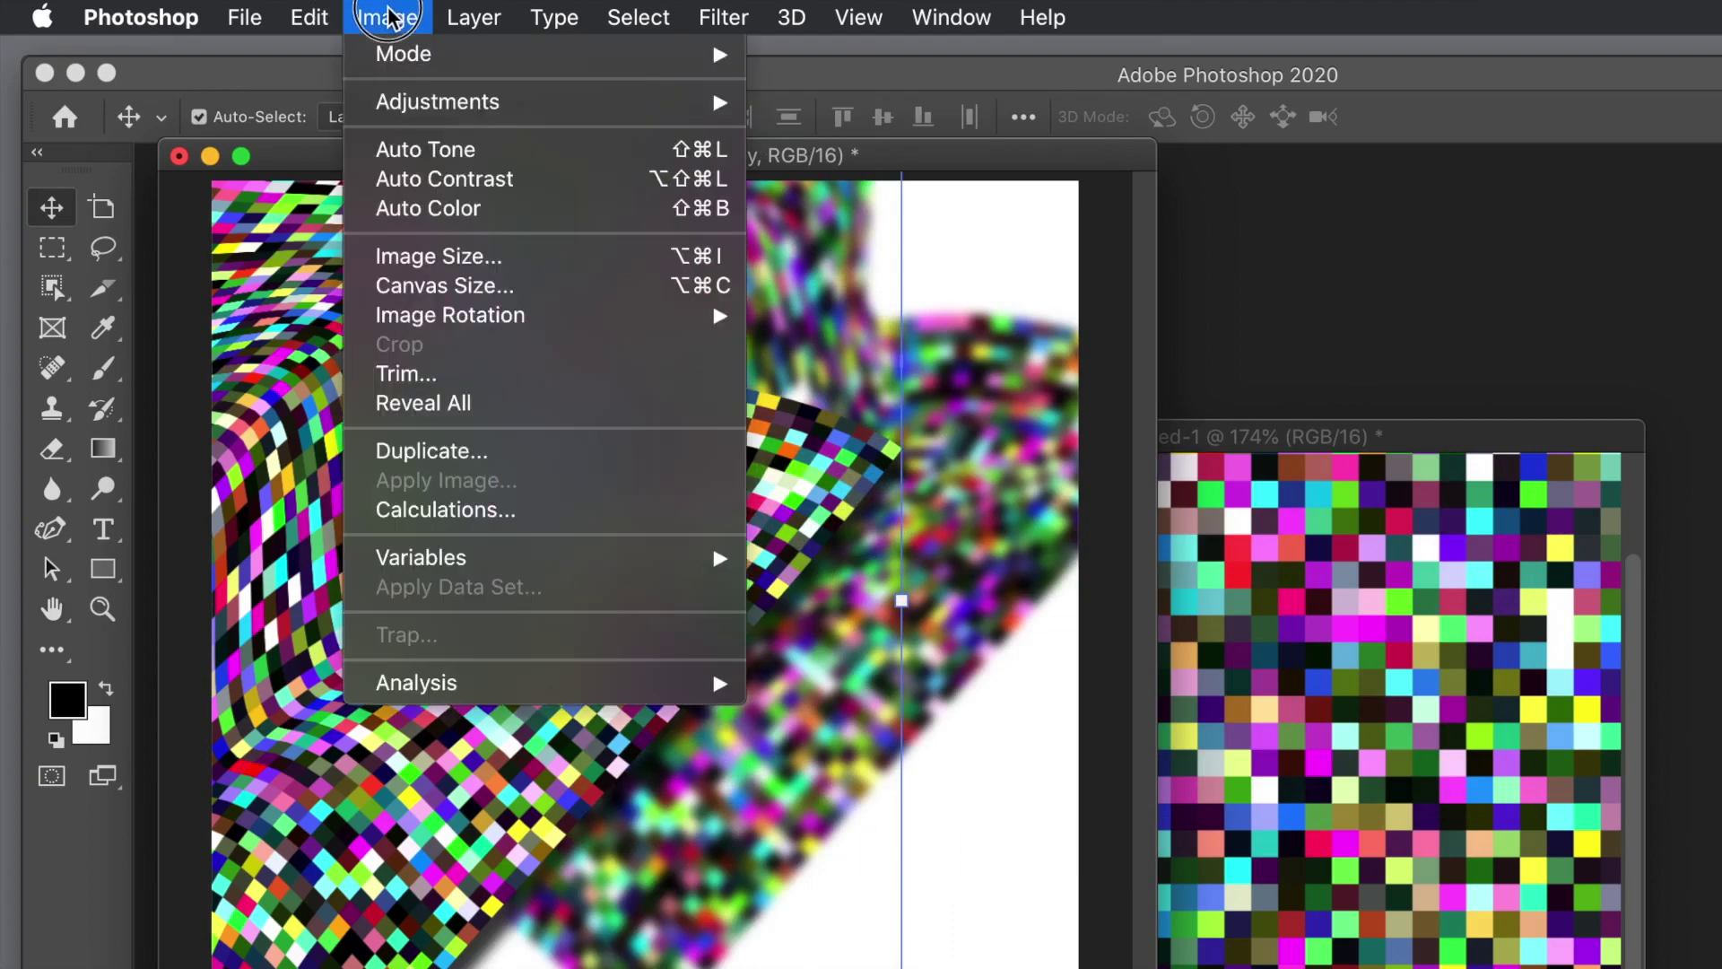
pyautogui.moveTo(418, 102)
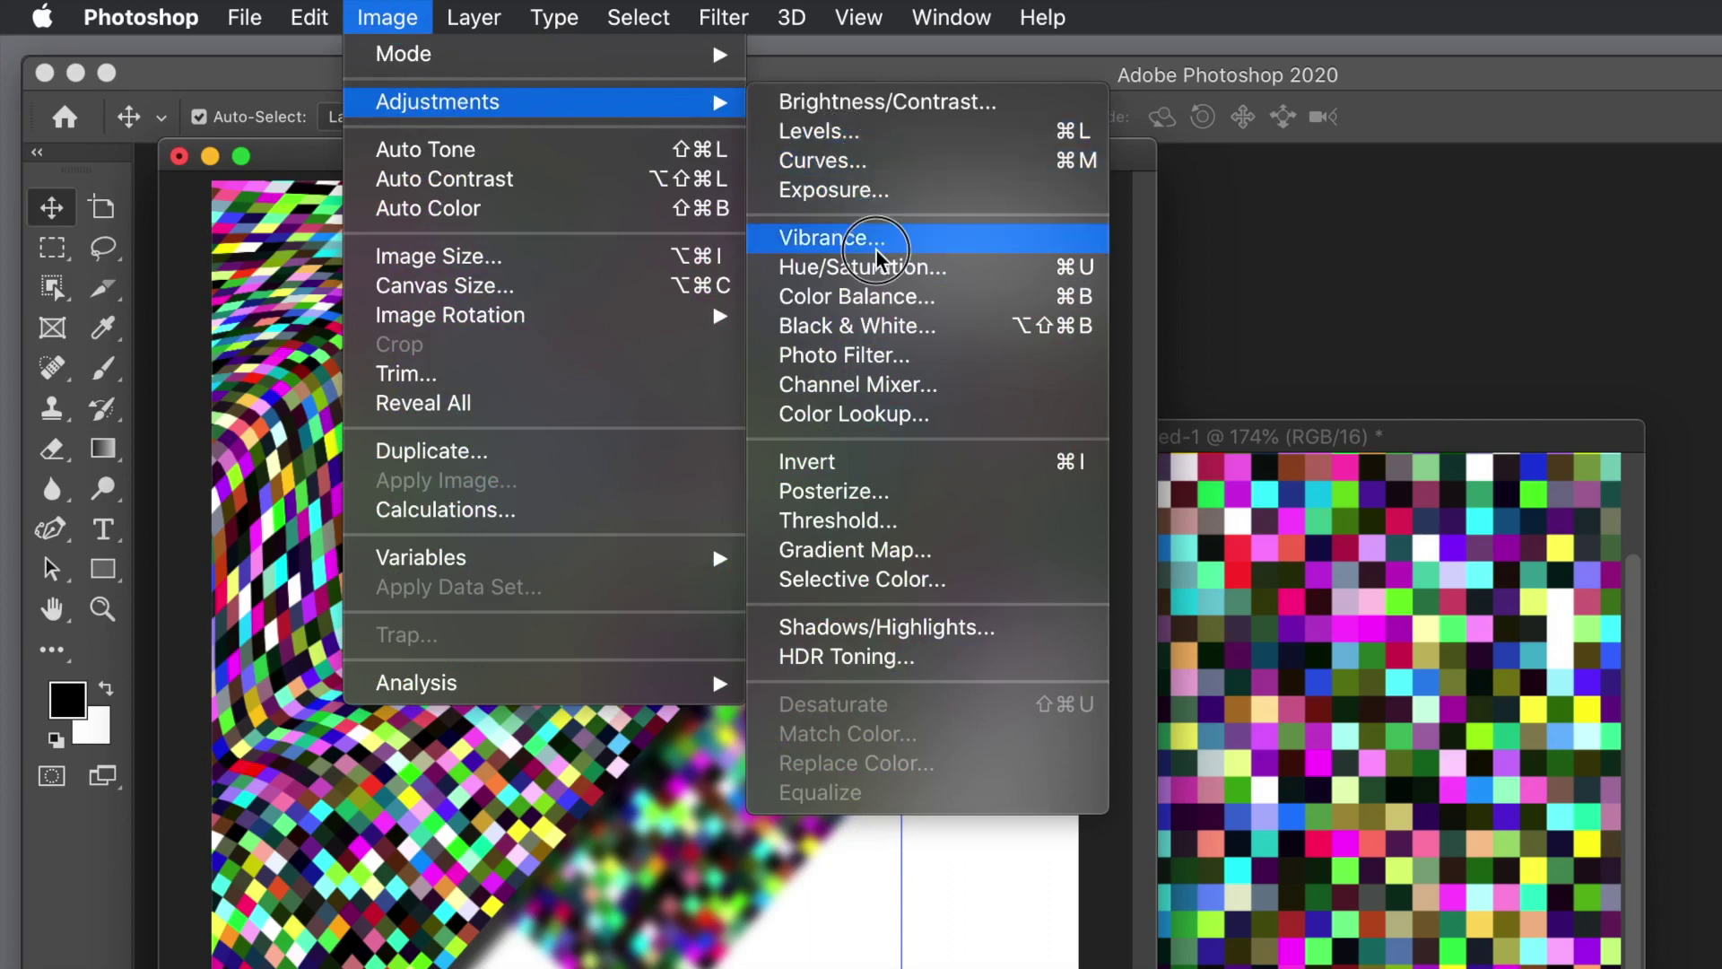
pyautogui.click(886, 267)
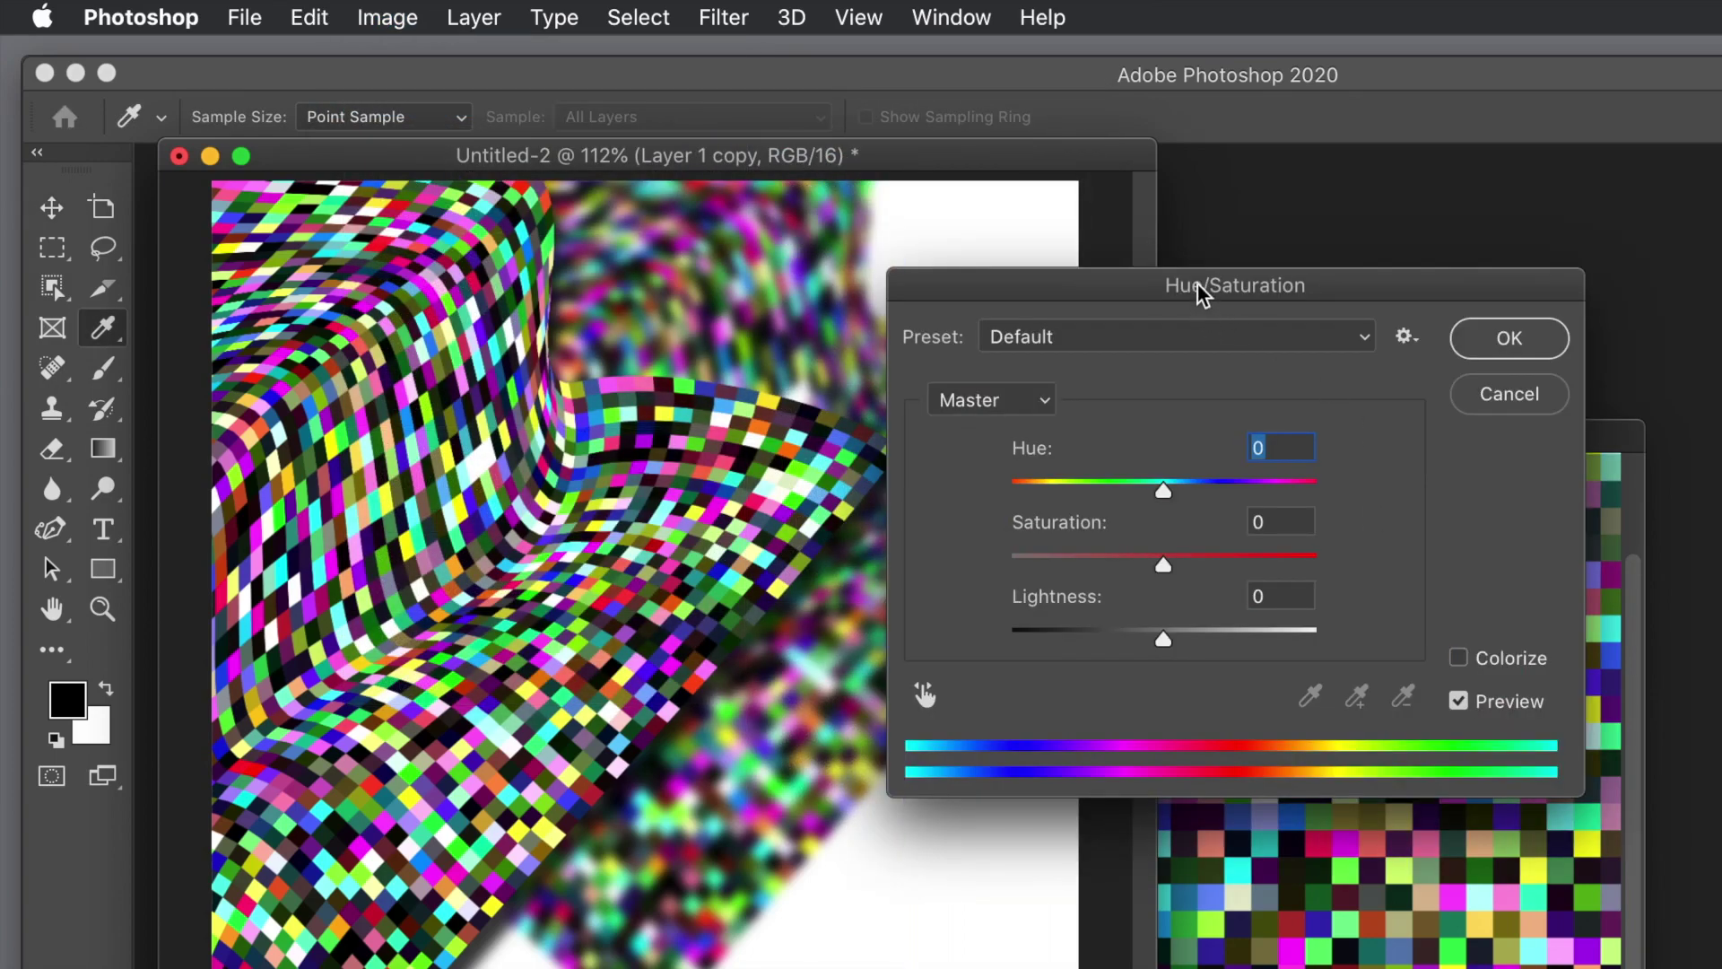
pyautogui.moveTo(1197, 284); pyautogui.dragTo(758, 285)
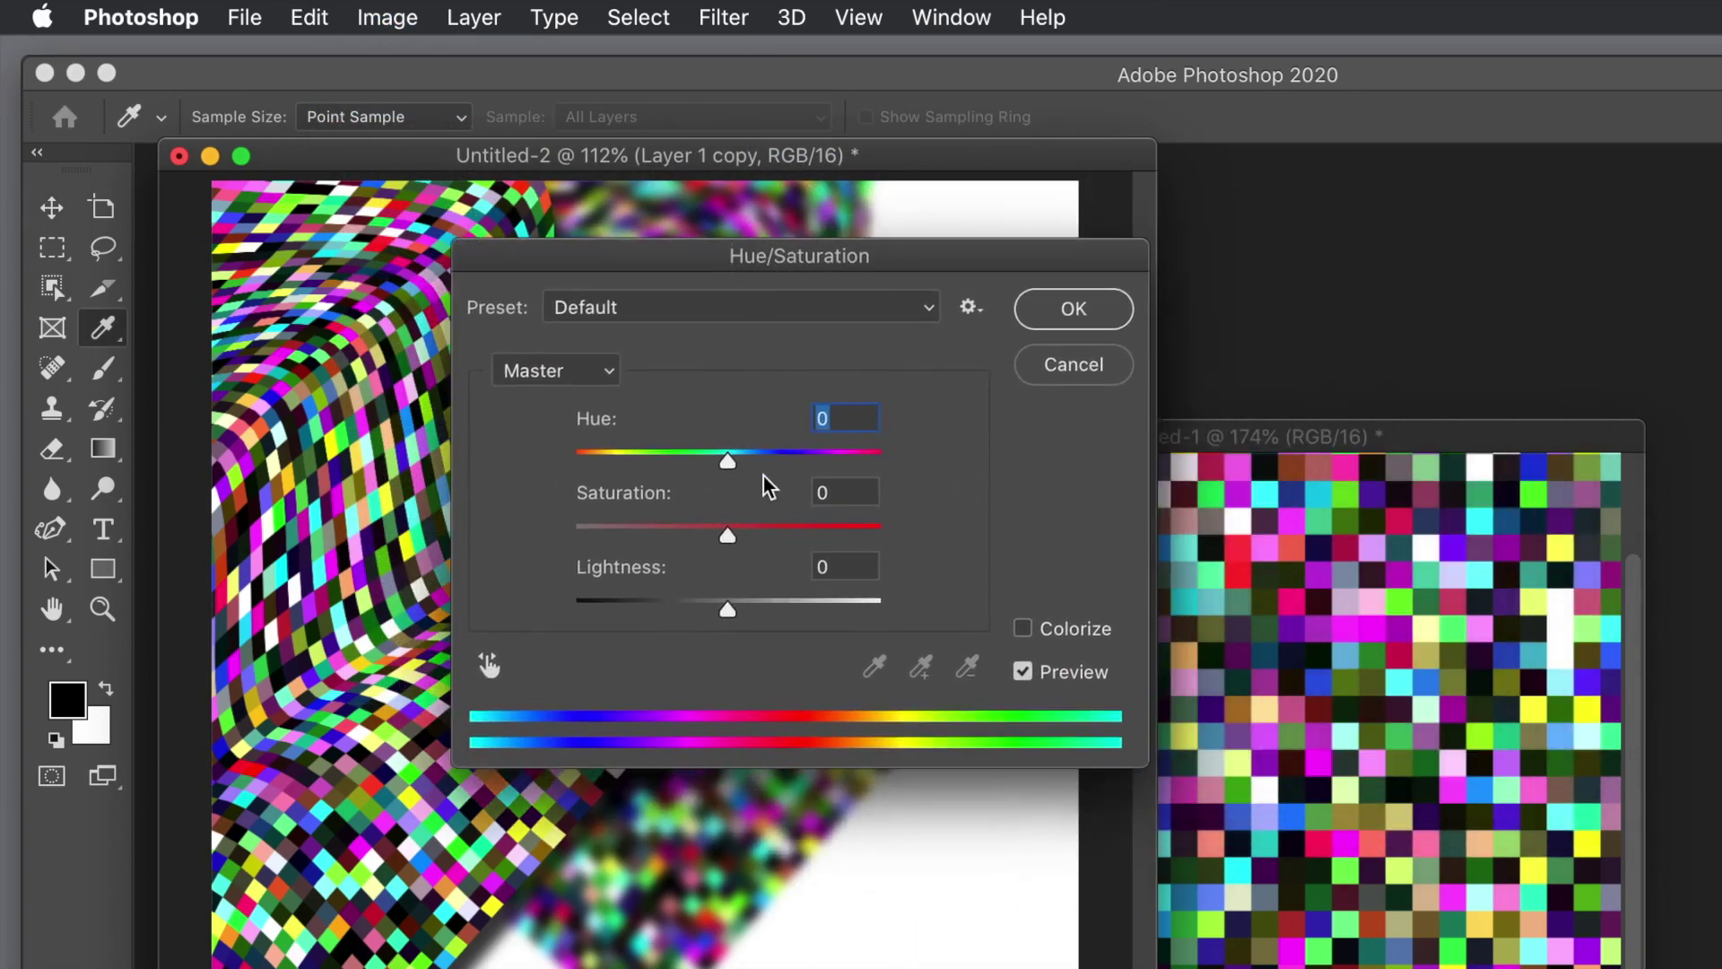
pyautogui.moveTo(755, 454); pyautogui.dragTo(772, 457)
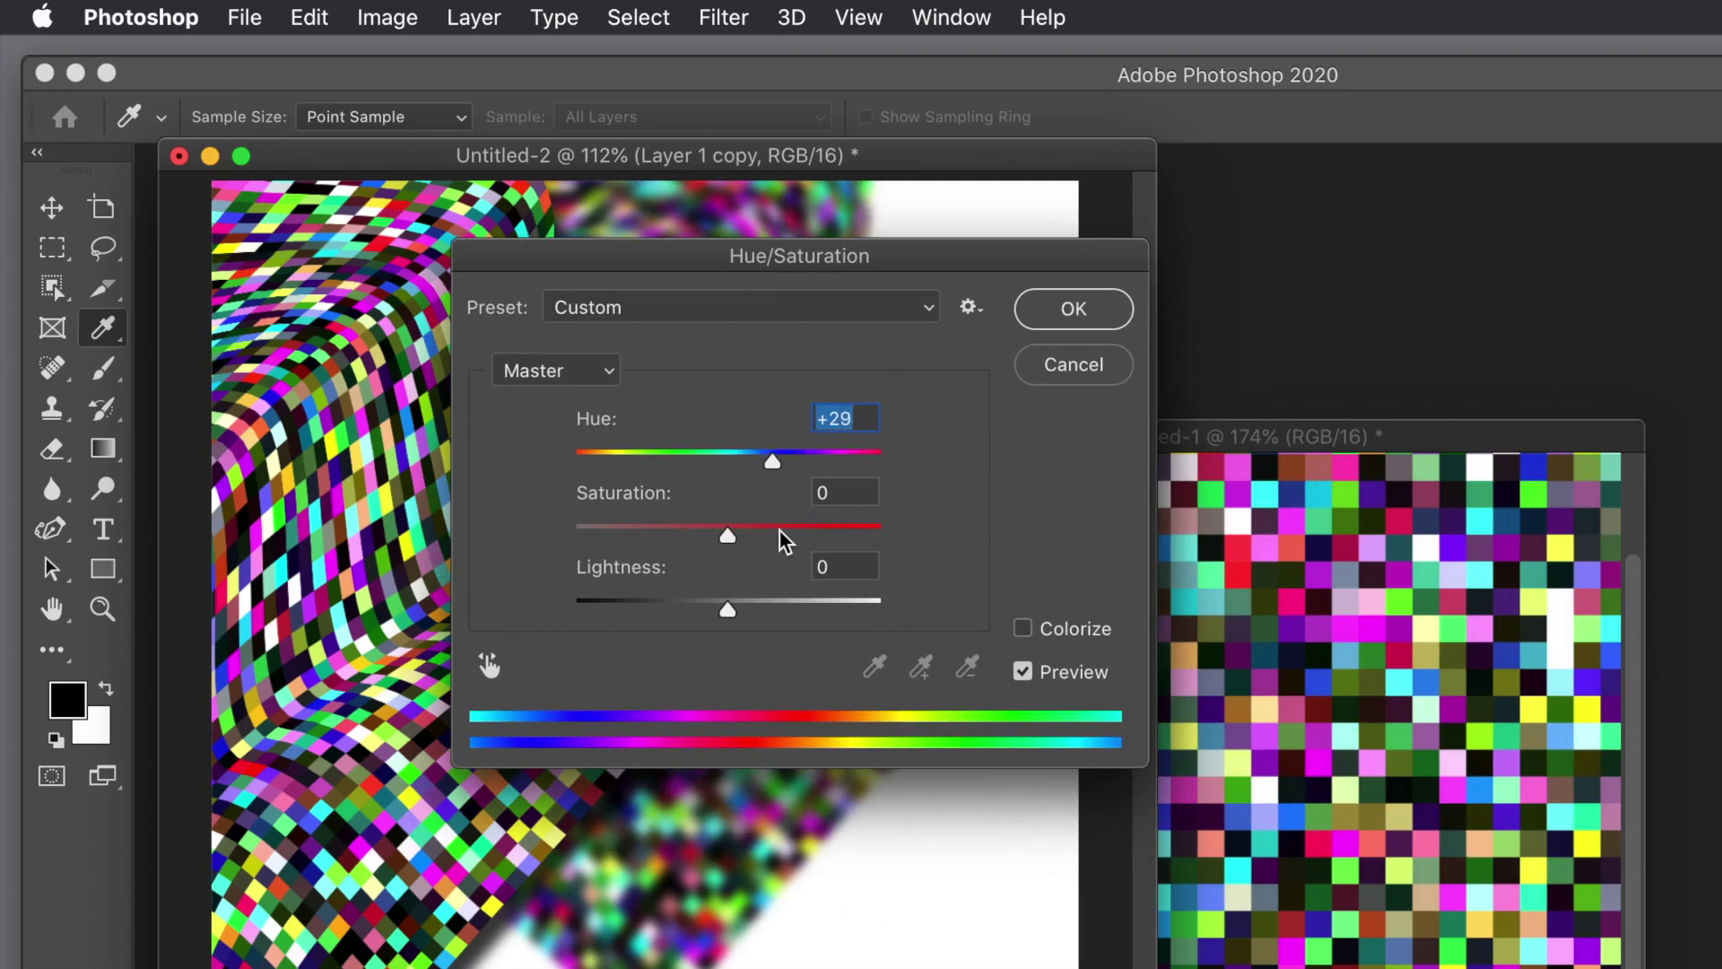
pyautogui.moveTo(779, 531); pyautogui.dragTo(807, 529)
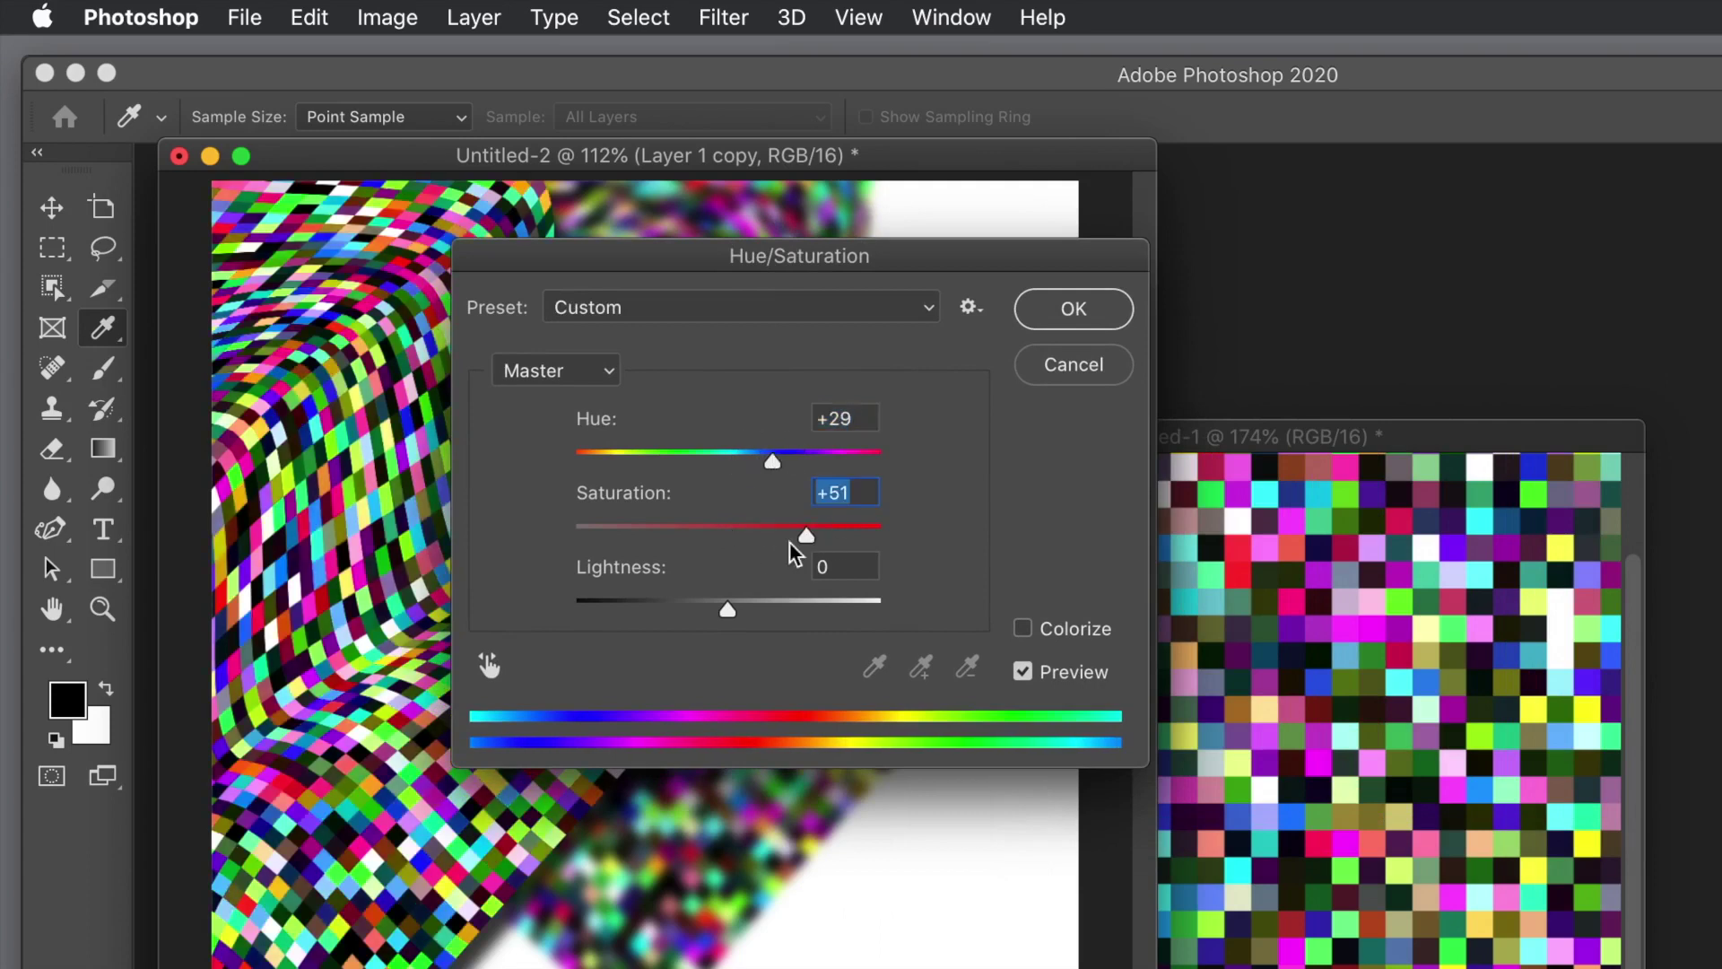
pyautogui.moveTo(671, 610); pyautogui.dragTo(800, 594)
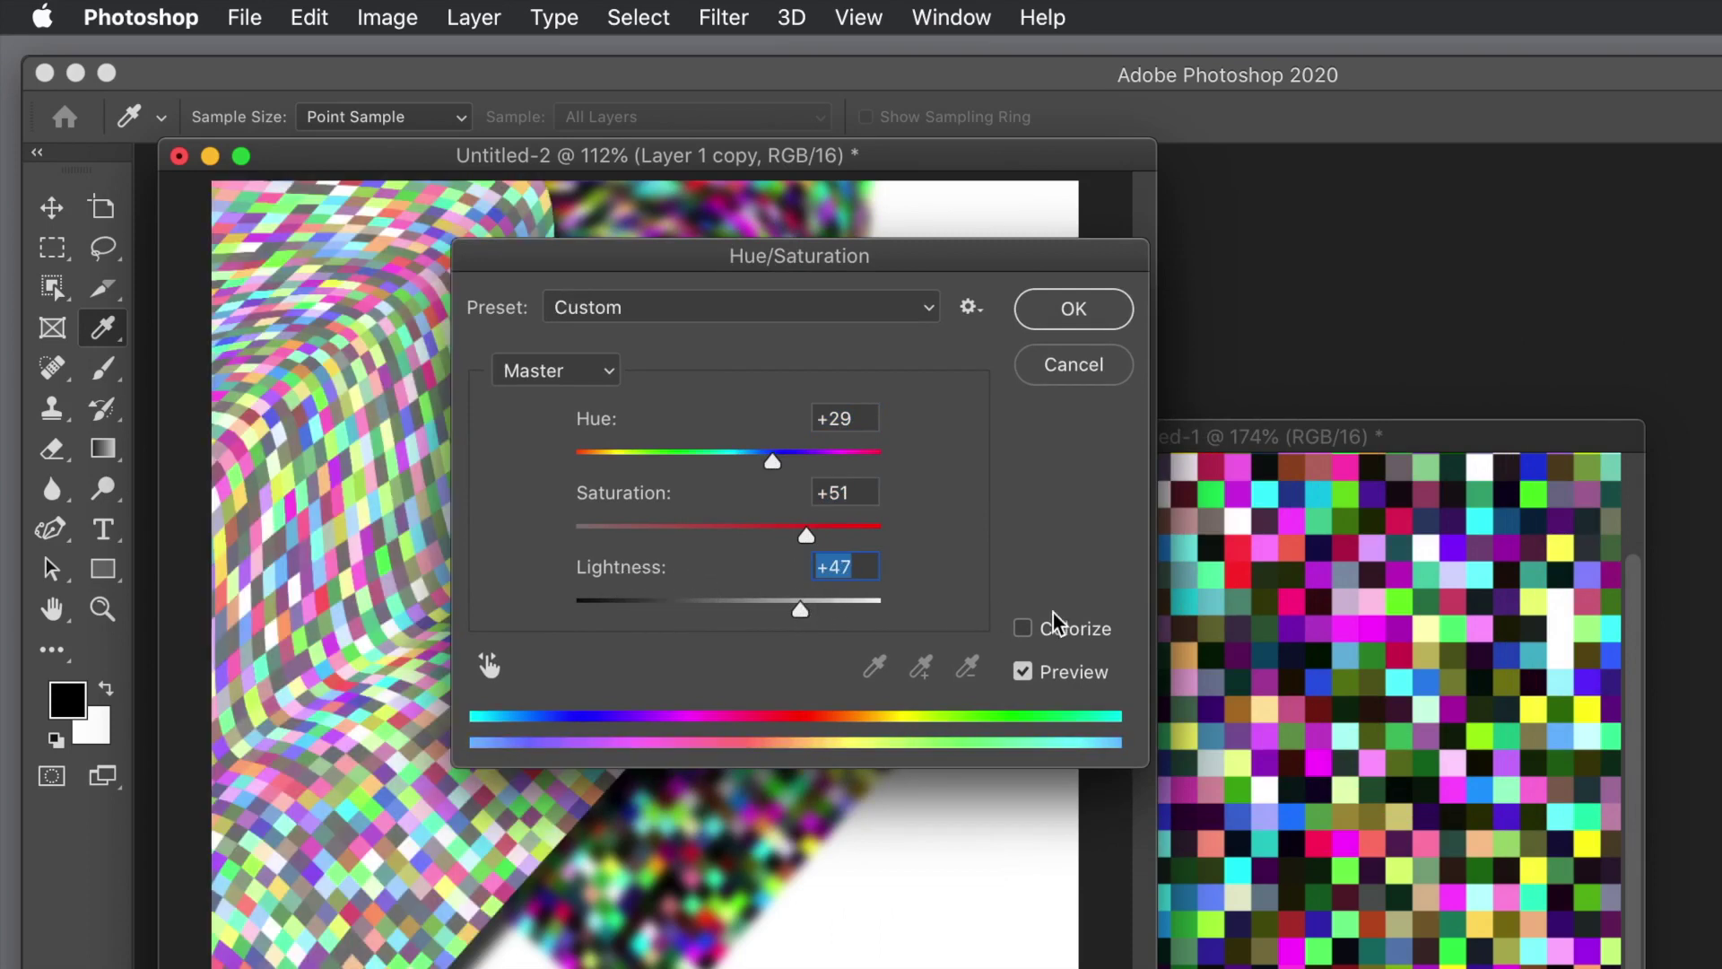
pyautogui.moveTo(751, 601); pyautogui.dragTo(732, 601)
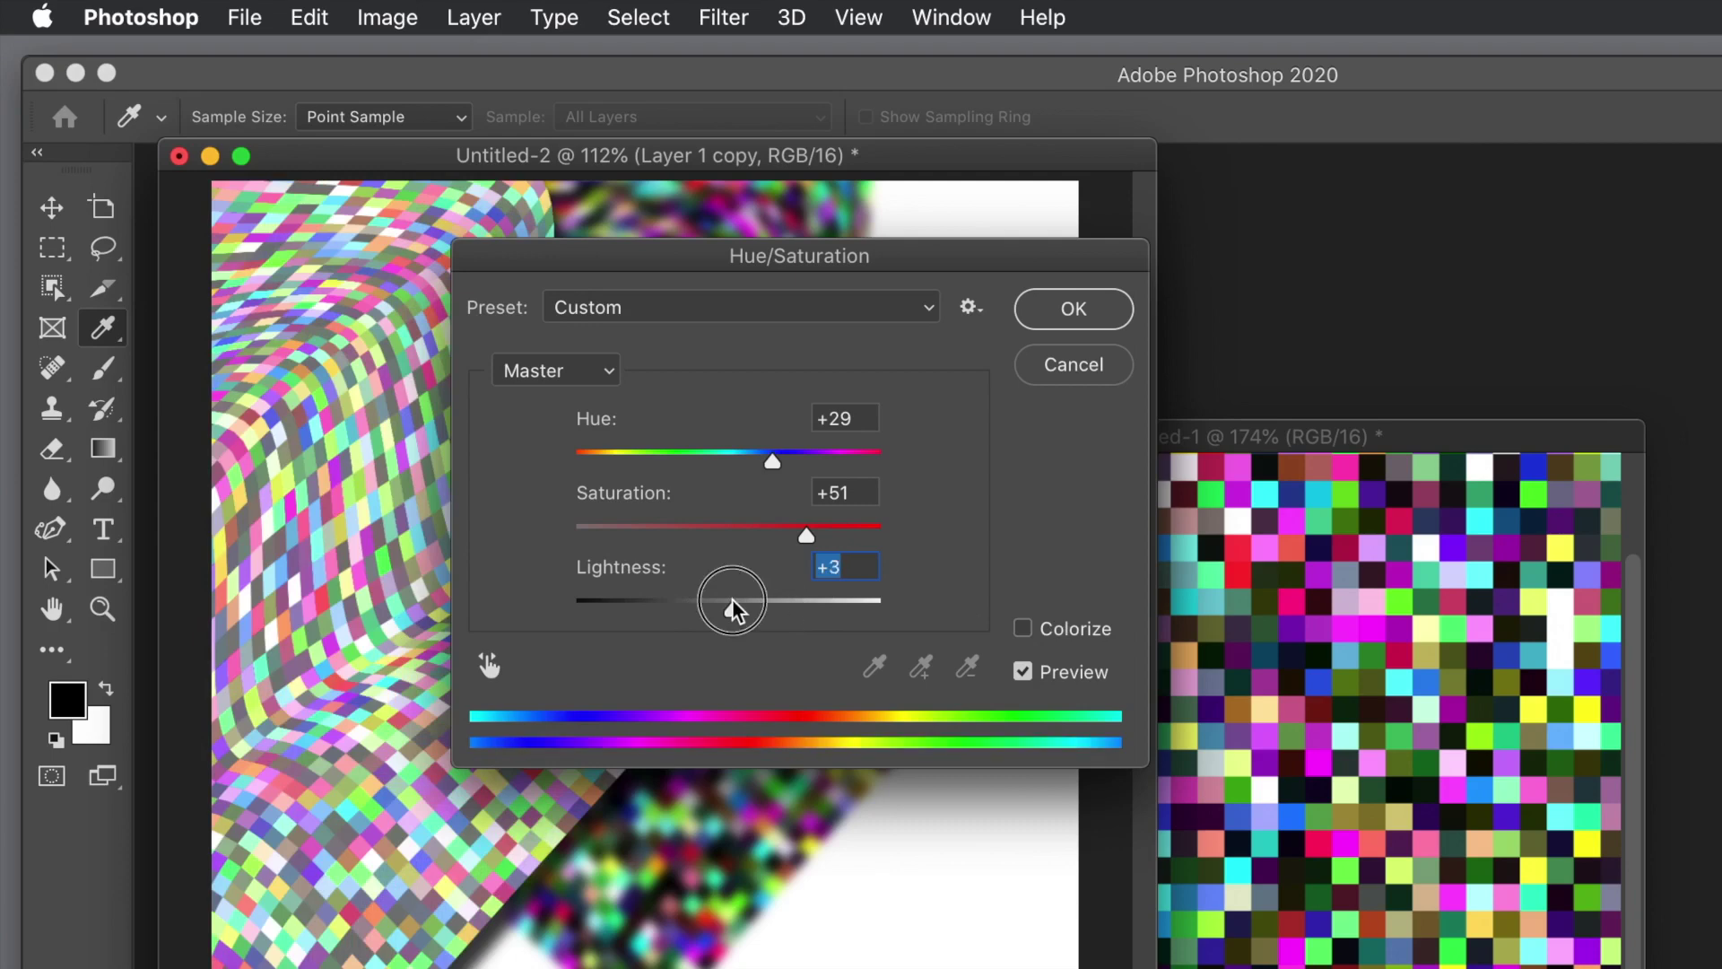
# Switch to Colorize with Hue 292, Saturation 72, Lightness +9 and apply it.
pyautogui.click(1027, 630)
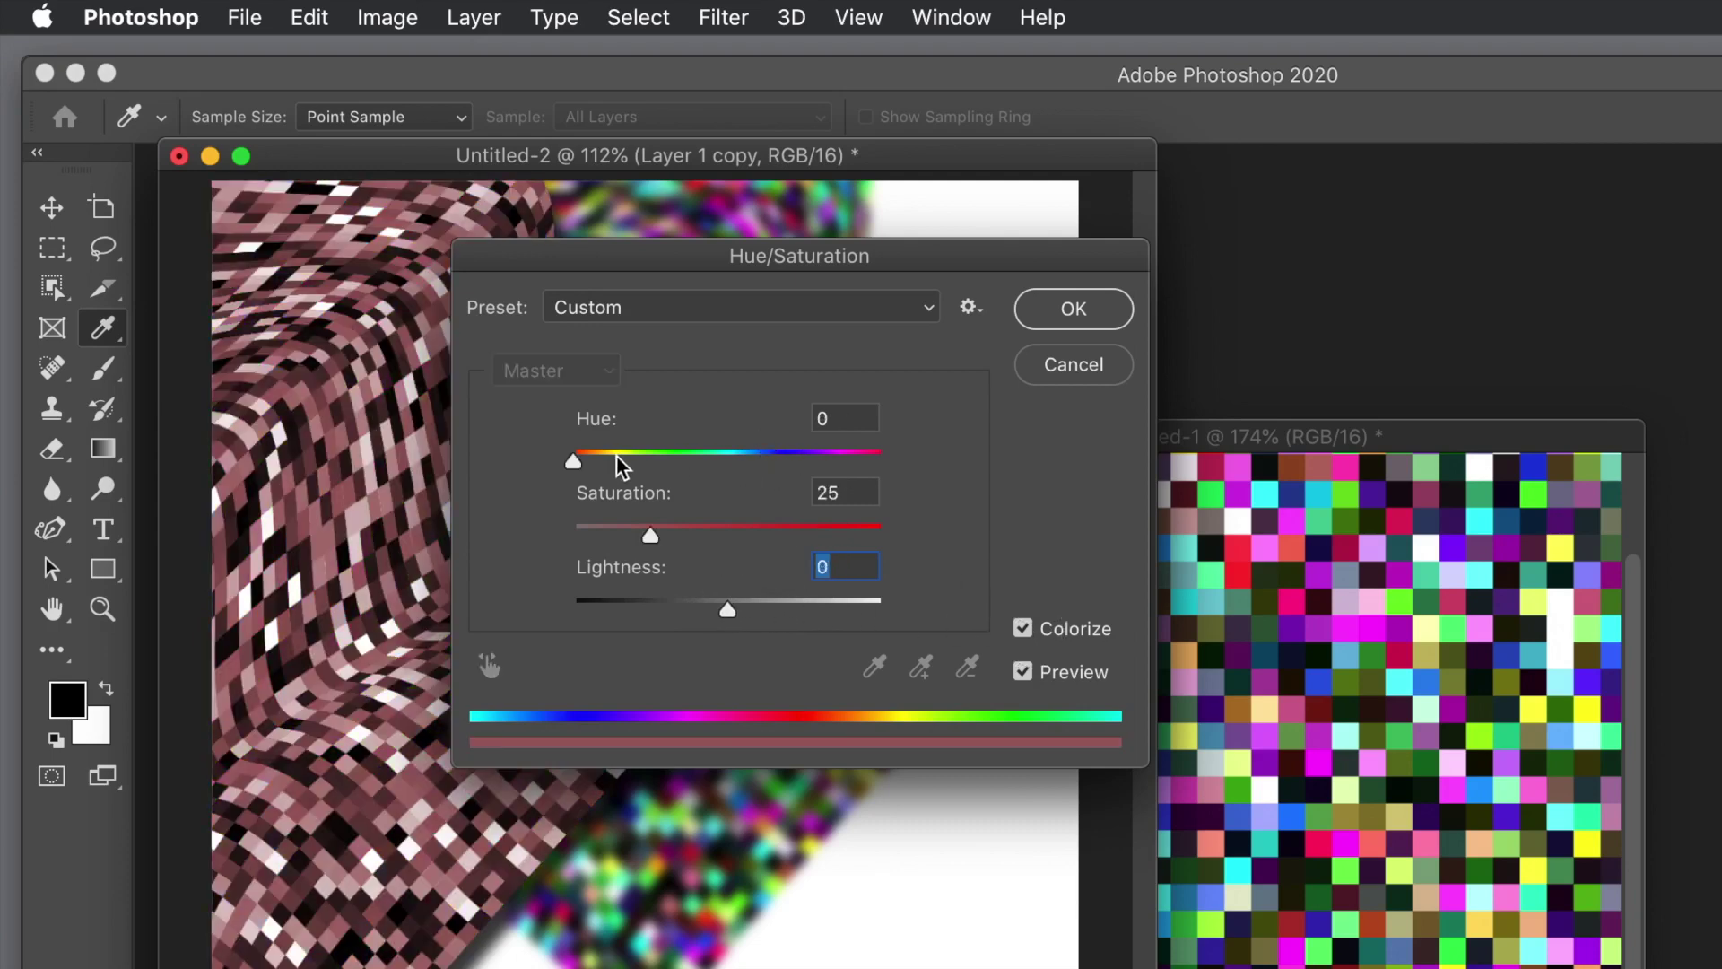
pyautogui.moveTo(616, 454); pyautogui.dragTo(825, 454)
pyautogui.moveTo(720, 525); pyautogui.dragTo(795, 529)
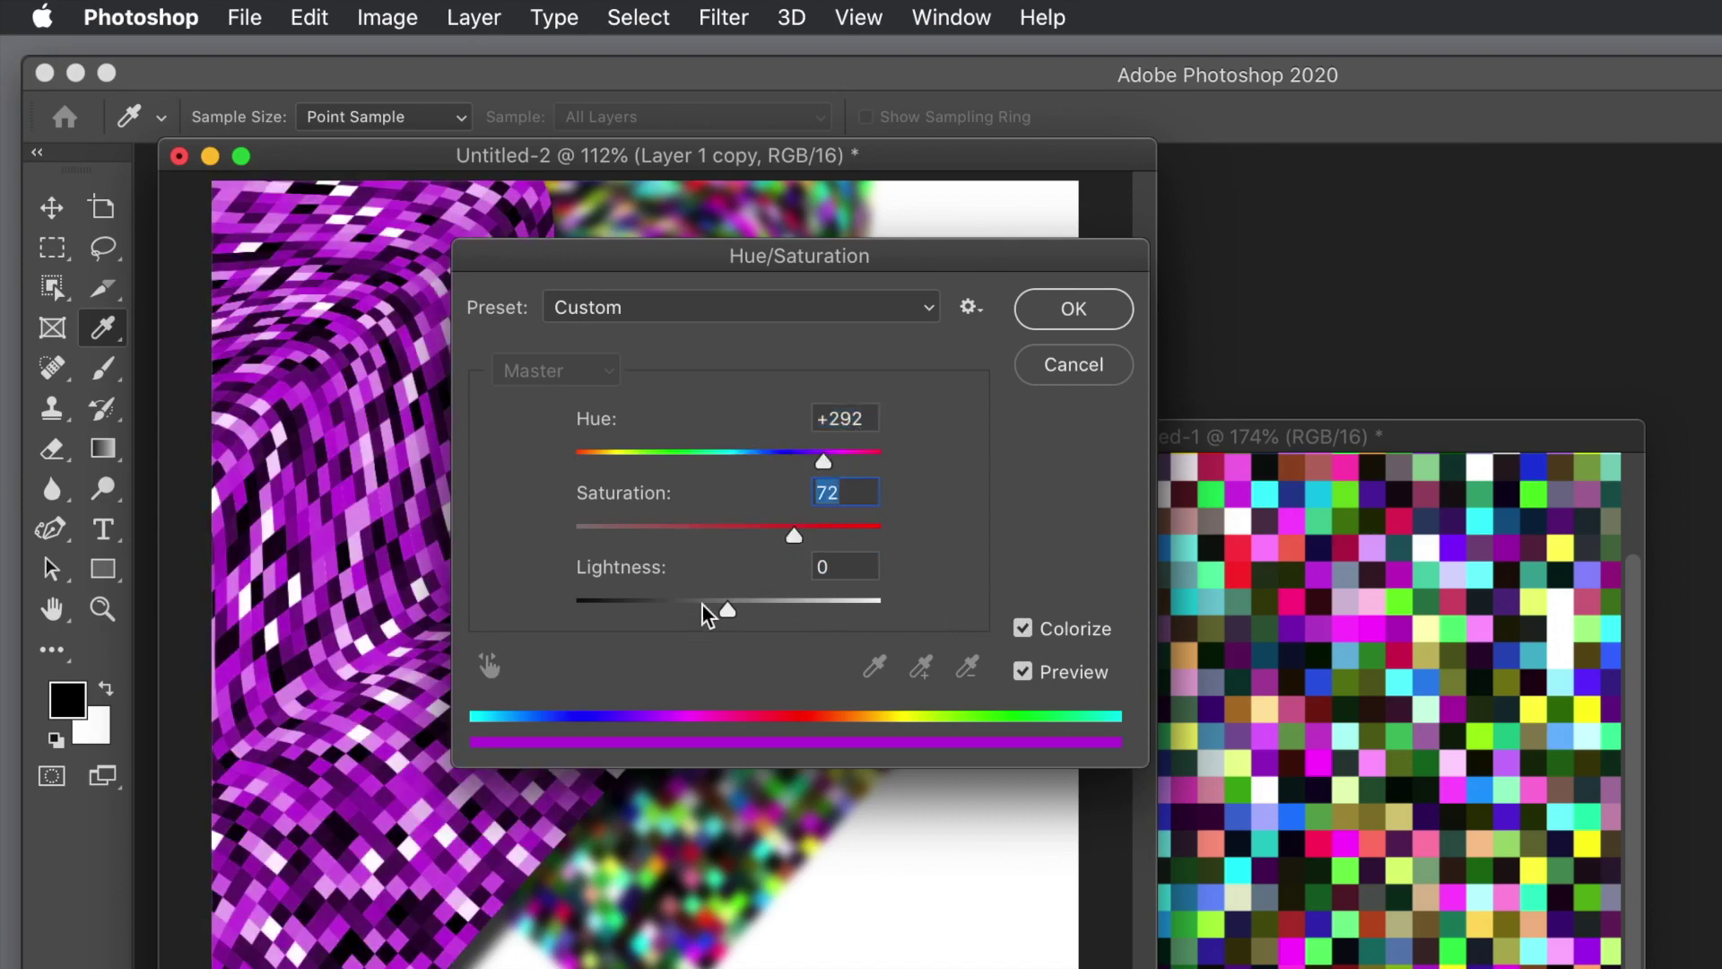
pyautogui.moveTo(719, 611); pyautogui.dragTo(742, 605)
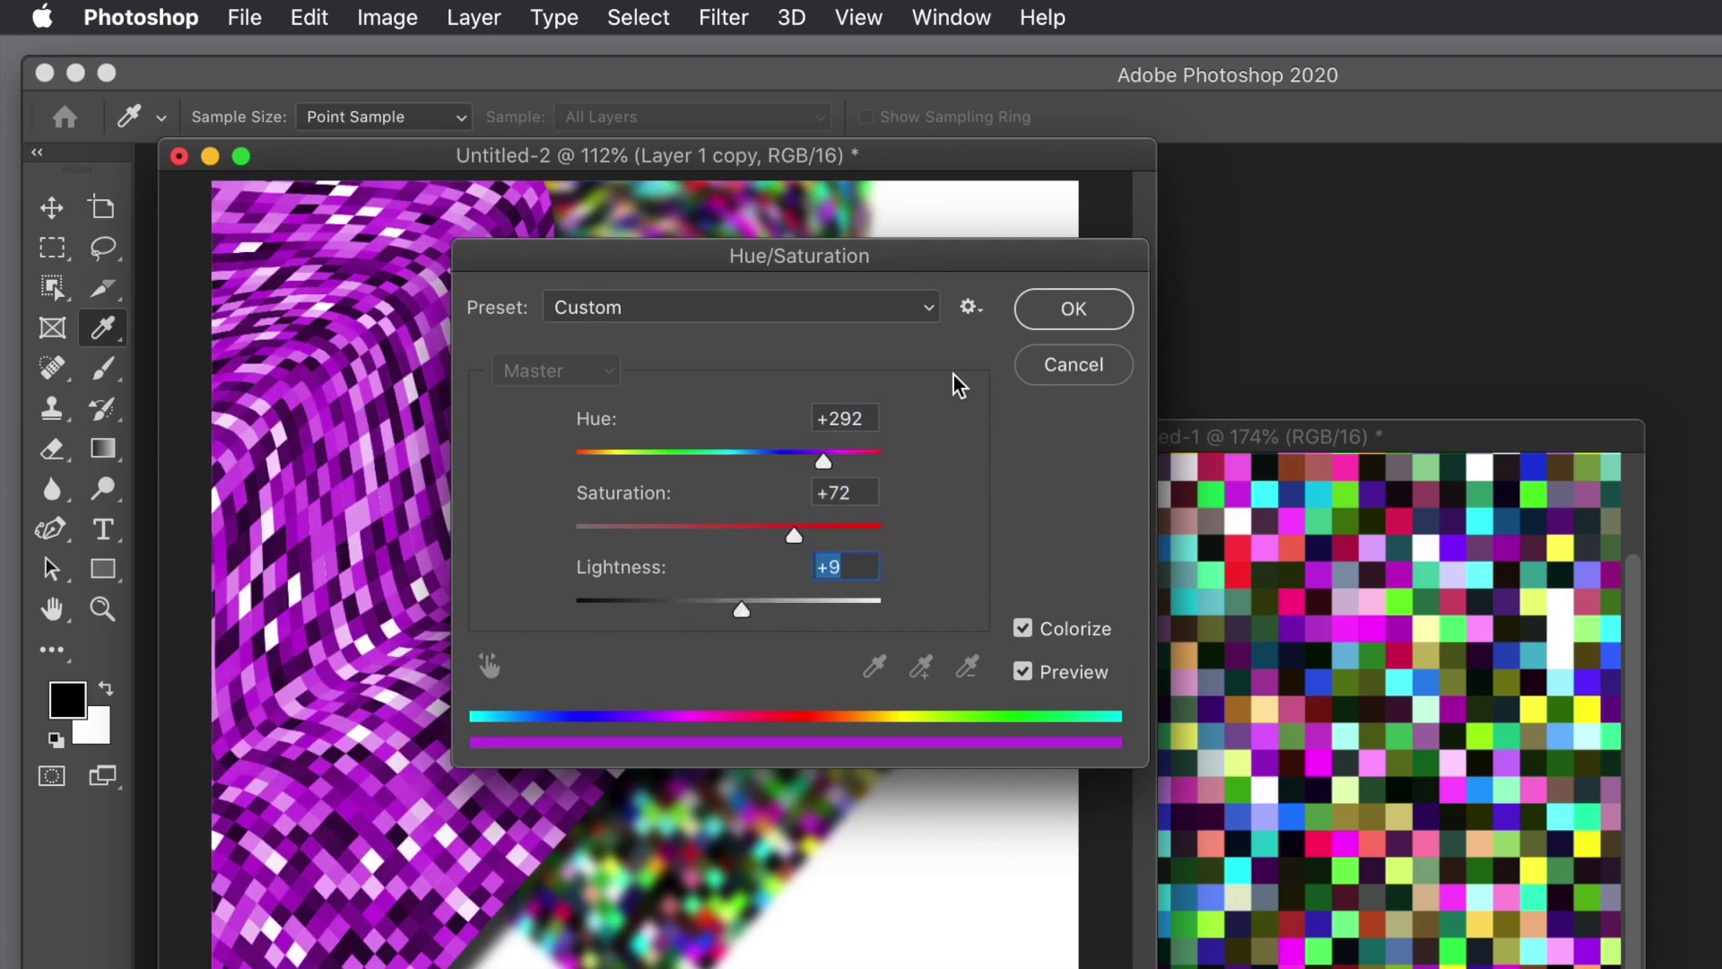
pyautogui.click(1069, 308)
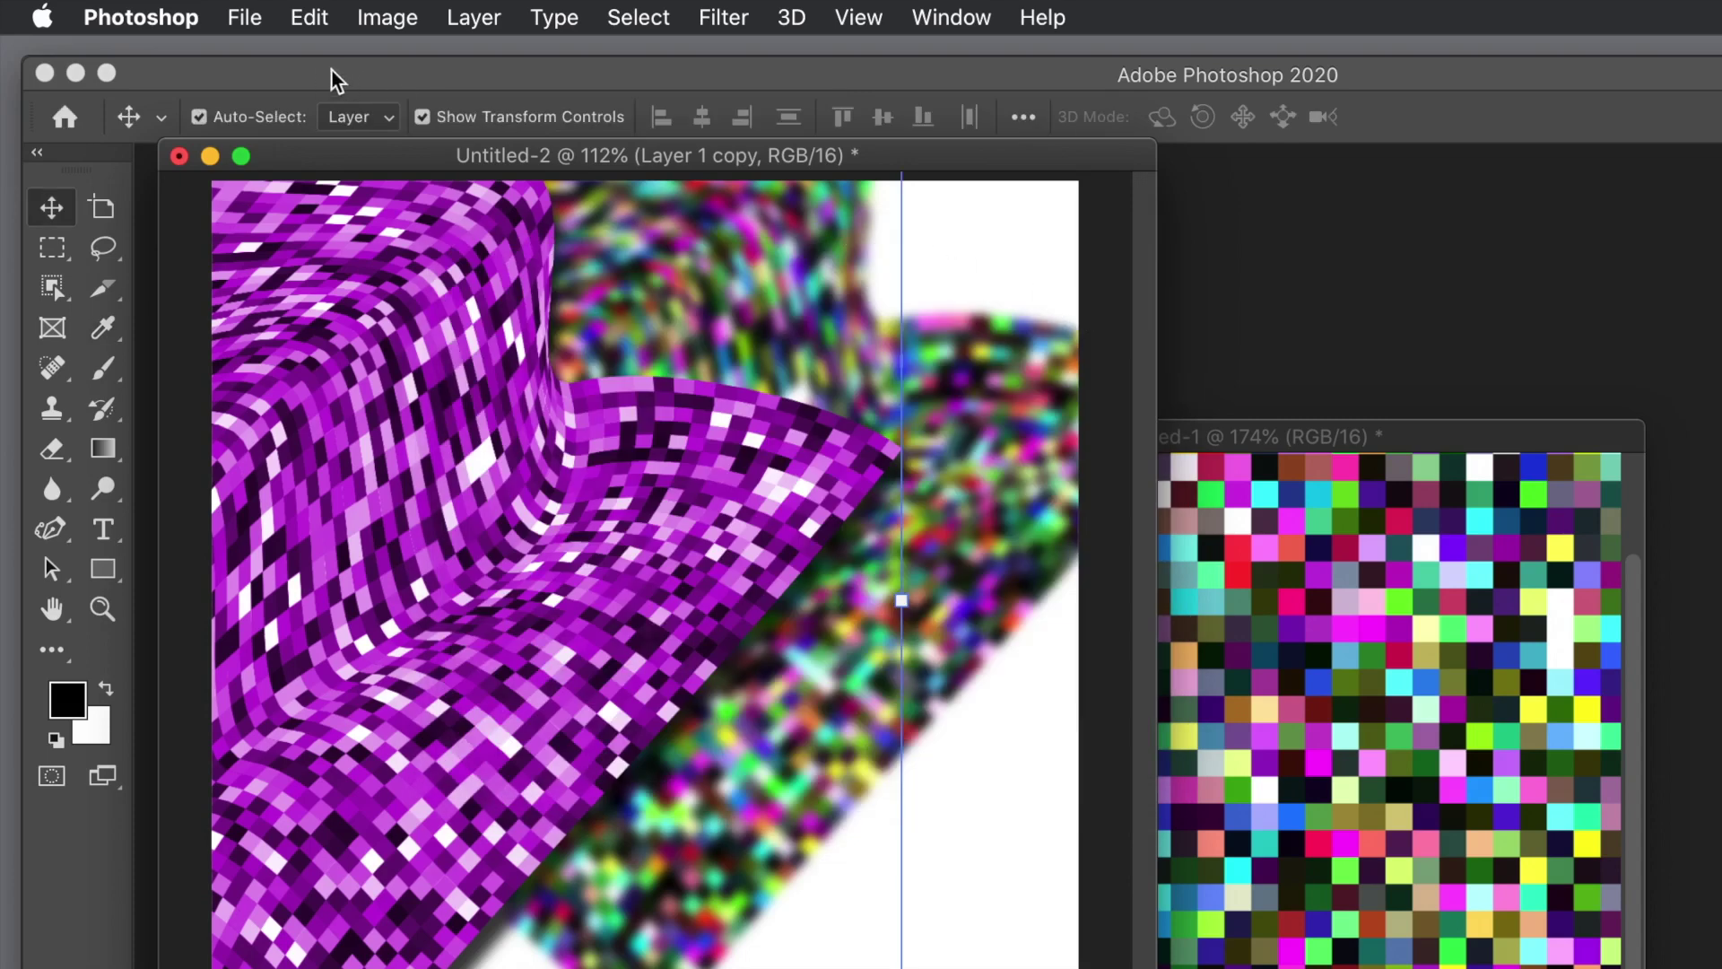